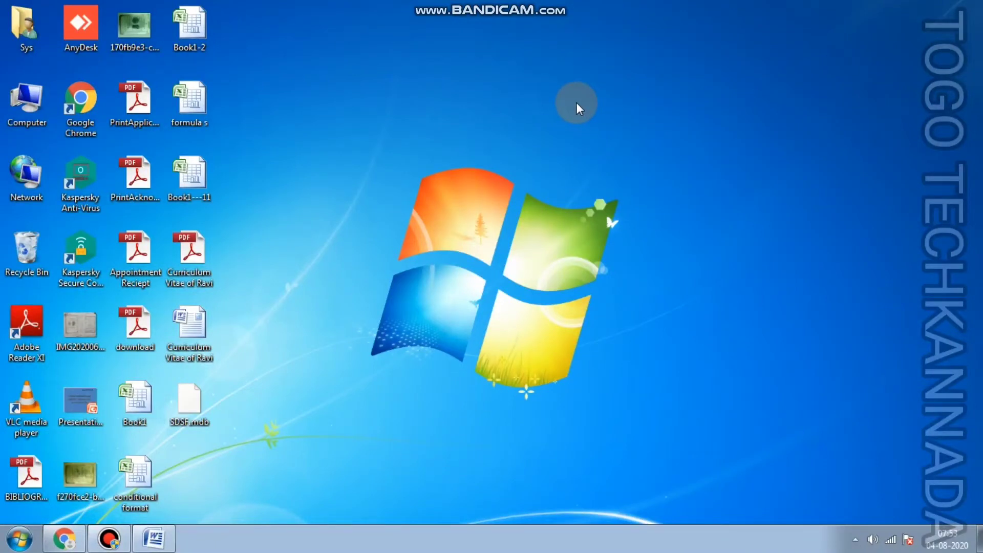
# Launch Word 2007 from the taskbar with a blank document.
pyautogui.click(163, 537)
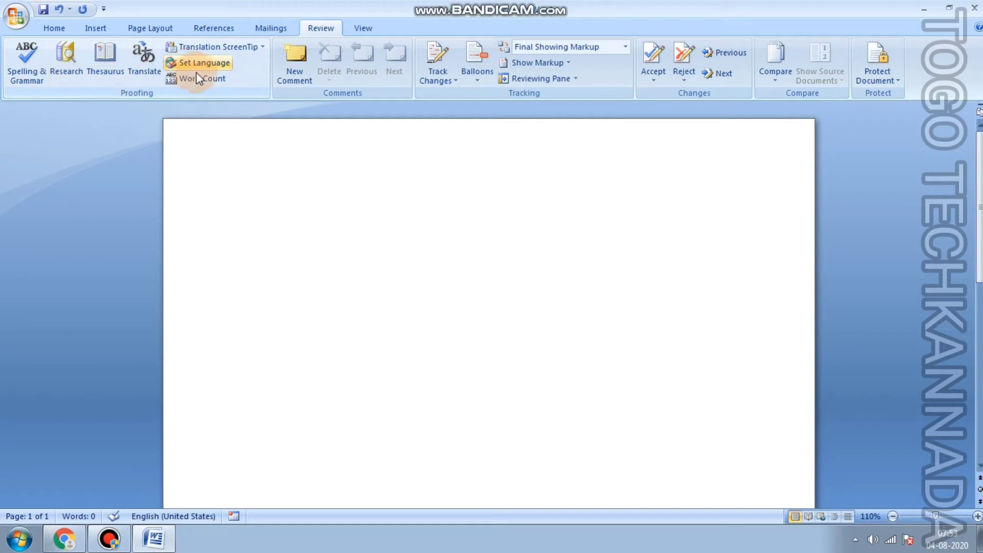
# Type the misspelled sample words Bok, Appel and Educaton on separate lines.
pyautogui.write('abc')
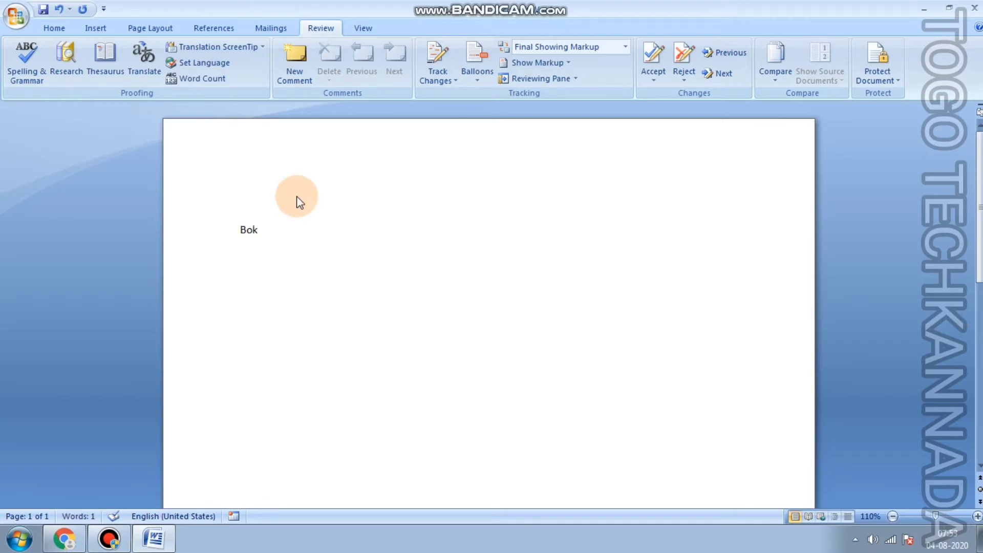
pyautogui.press('Return')
pyautogui.write('Appel')
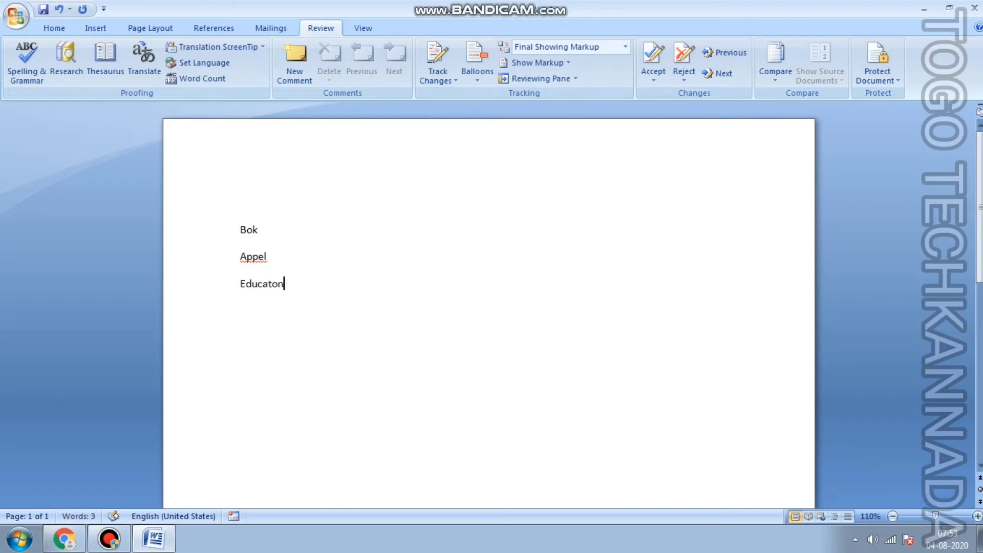
# Spell-check the three selected words, changing Appel to Apple and Educaton to Education.
pyautogui.click(237, 228)
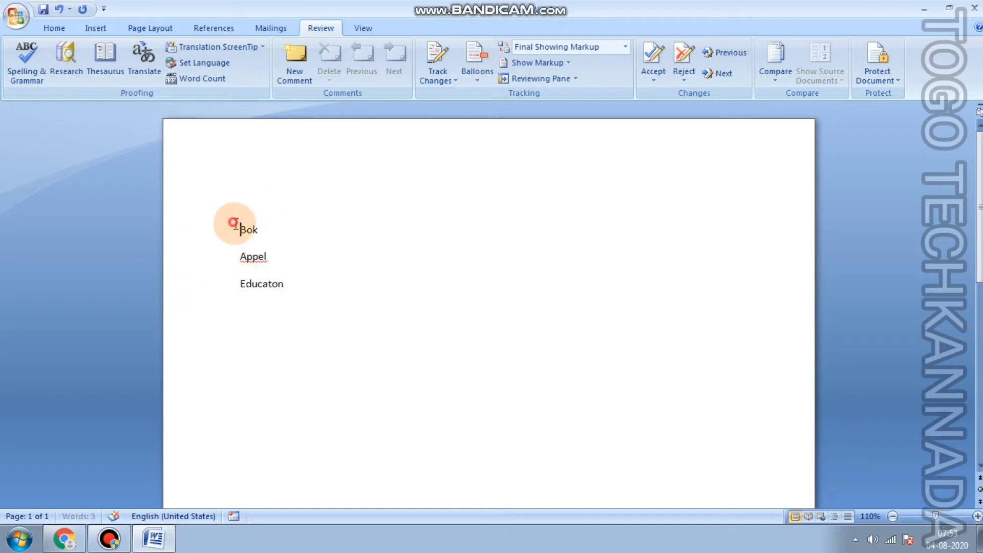
pyautogui.moveTo(235, 226); pyautogui.dragTo(336, 303)
pyautogui.click(26, 56)
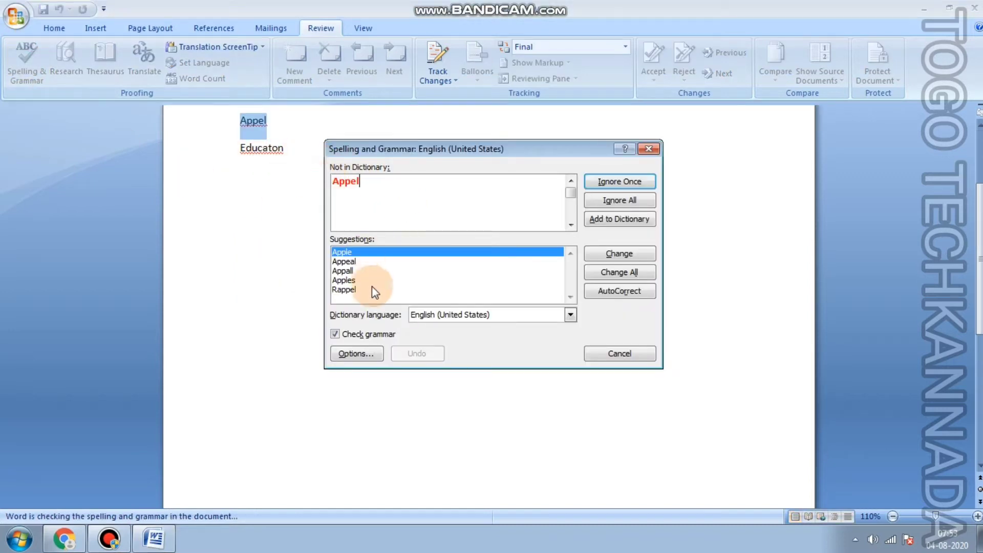
pyautogui.click(626, 253)
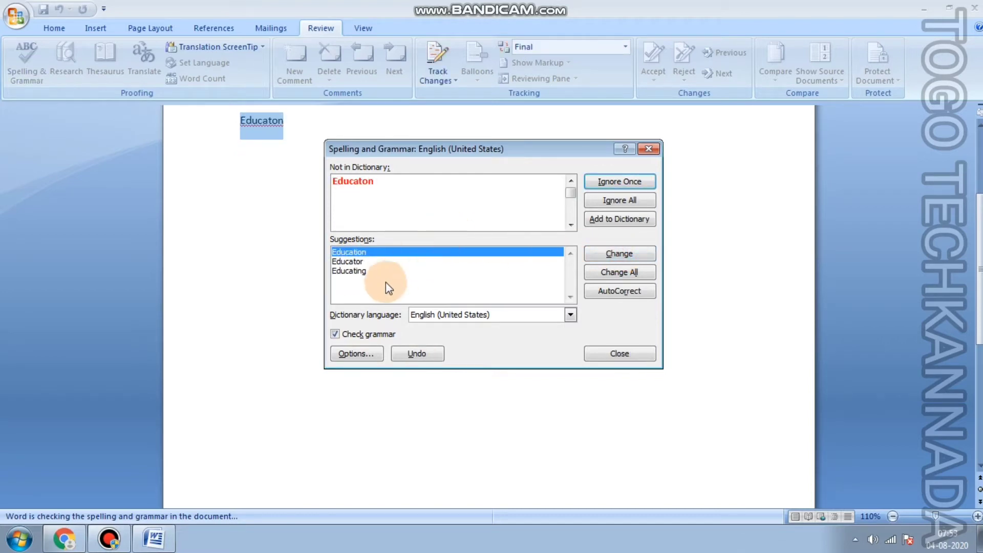
pyautogui.click(604, 254)
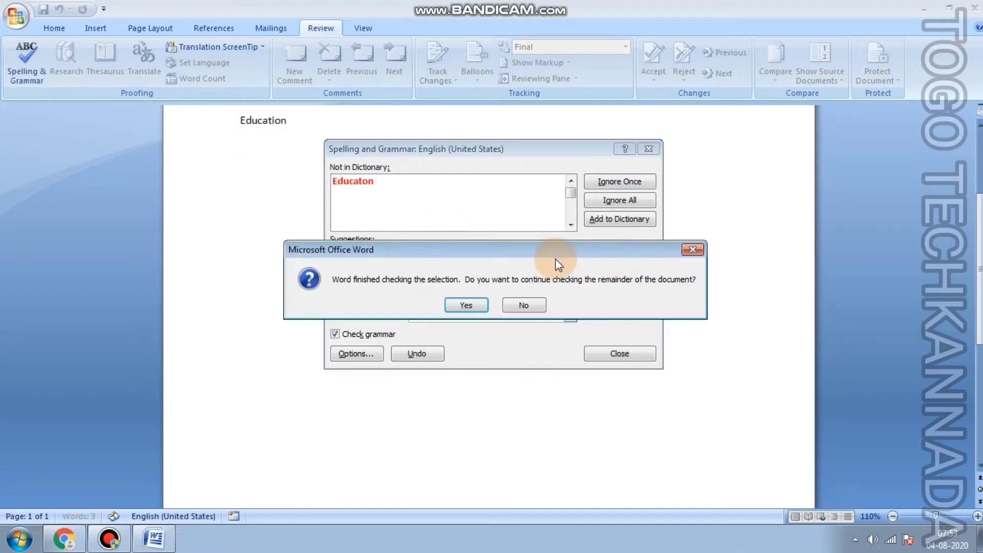
pyautogui.click(470, 305)
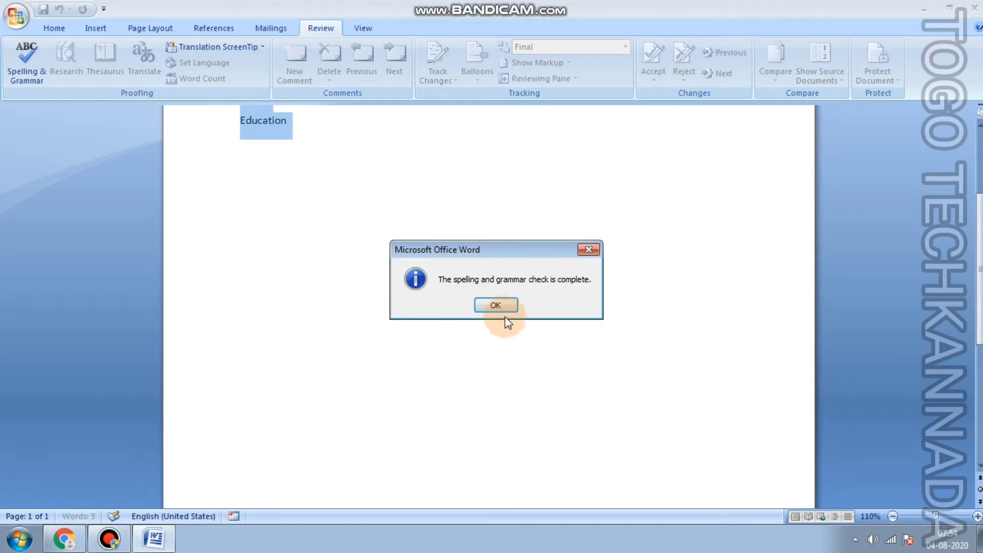
pyautogui.click(503, 309)
# Replace Bok with the misspelling Goig and view its right-click spelling suggestions.
pyautogui.click(253, 221)
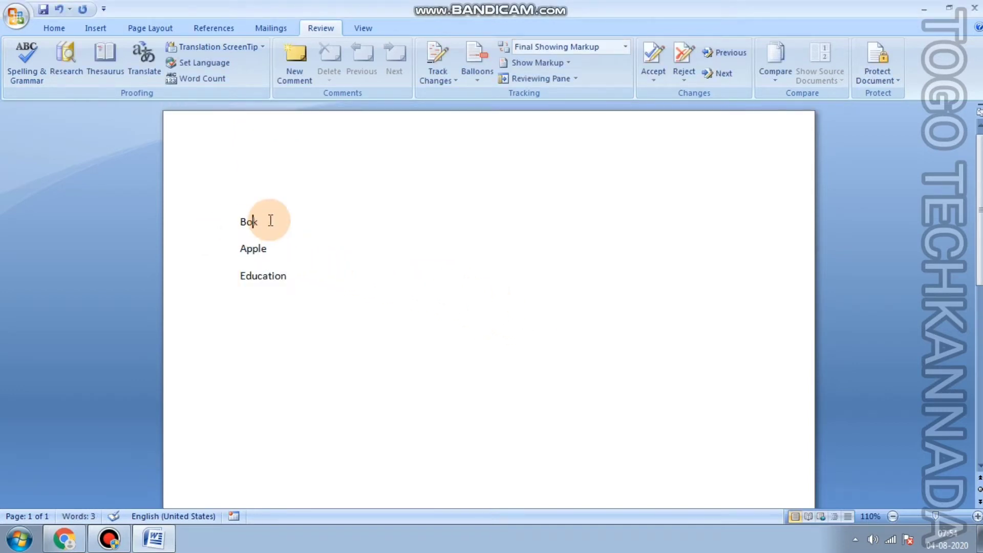
pyautogui.press('BackSpace')
pyautogui.press('BackSpace')
pyautogui.write('Goig')
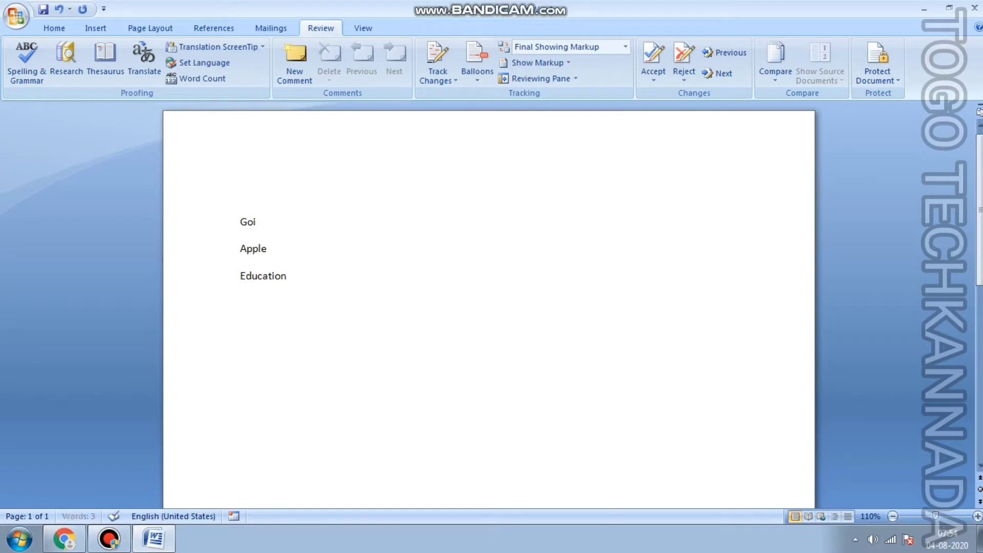
pyautogui.doubleClick(243, 222)
pyautogui.rightClick(243, 221)
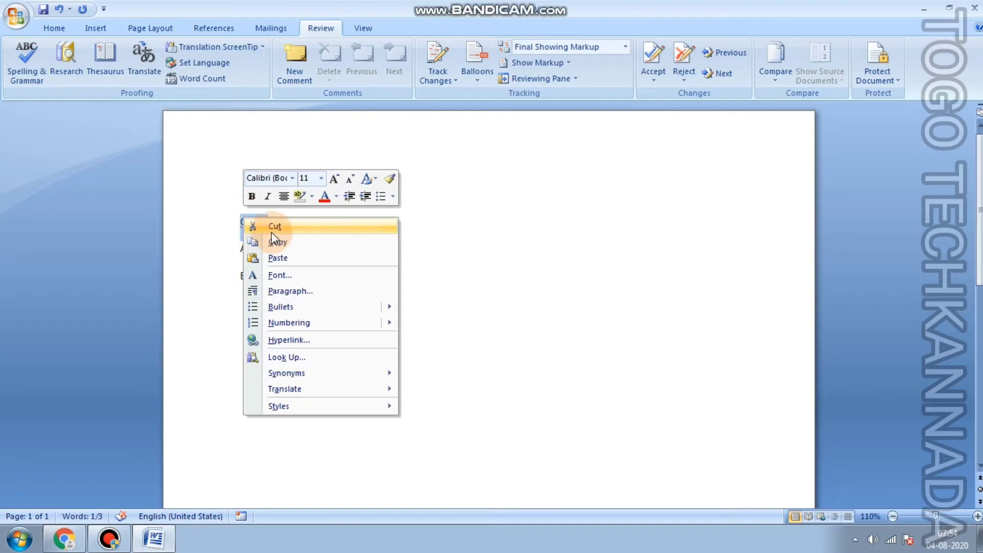
pyautogui.click(244, 225)
pyautogui.rightClick(248, 226)
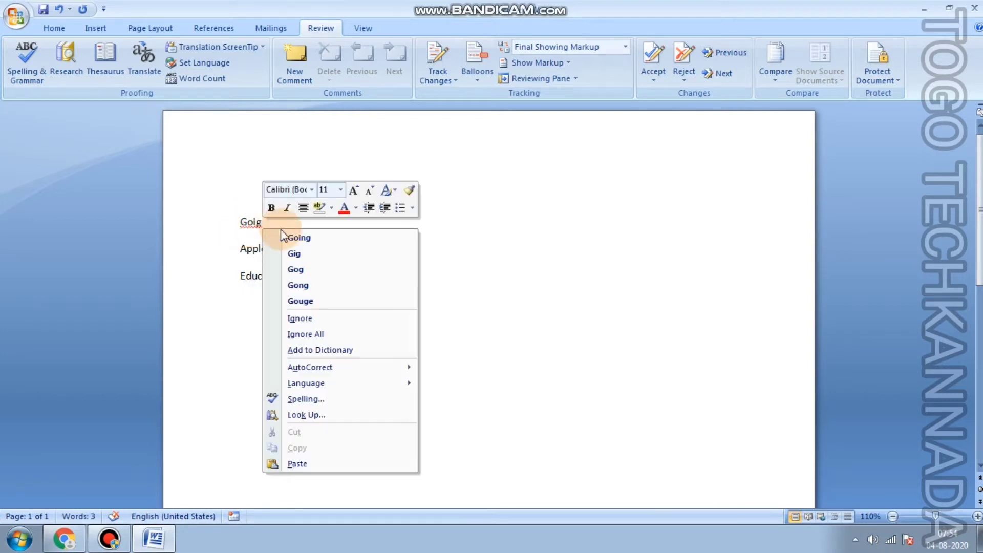
pyautogui.click(215, 243)
# Run Spelling & Grammar on Goig and change it to Going.
pyautogui.doubleClick(249, 223)
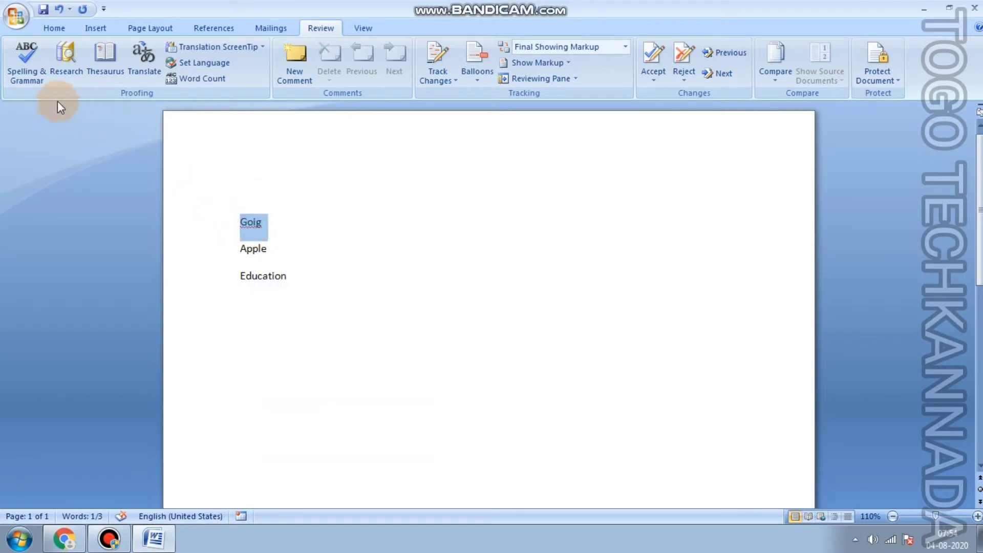
pyautogui.click(26, 55)
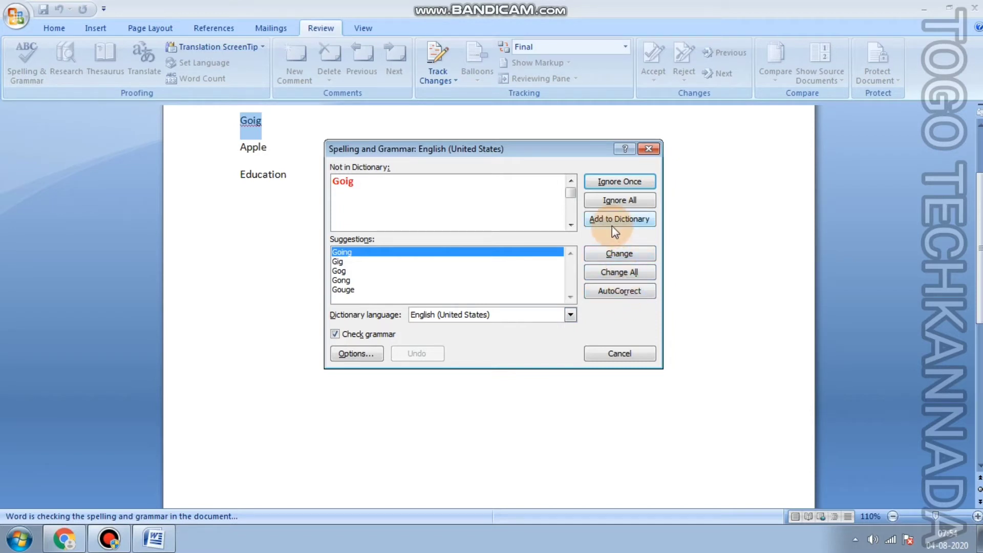
pyautogui.click(601, 288)
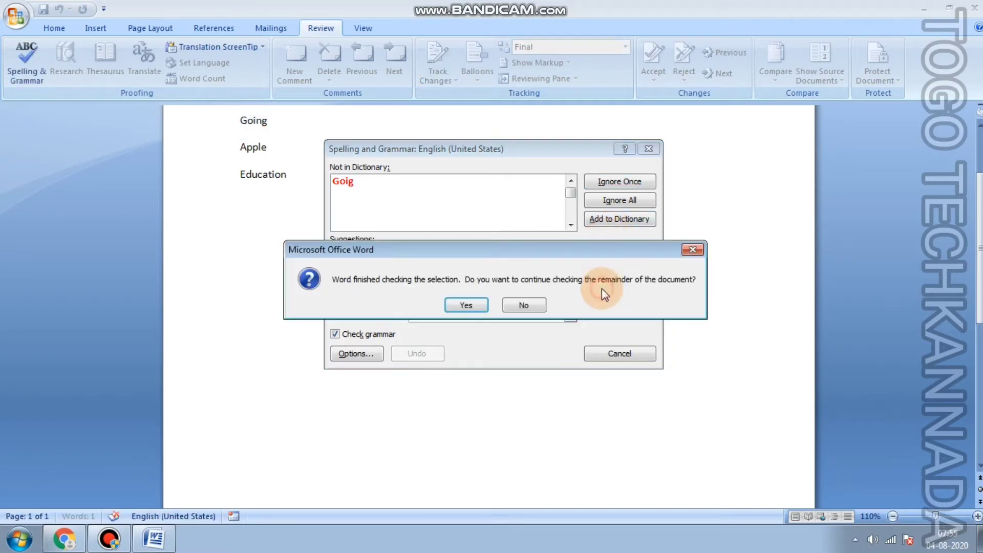
pyautogui.click(464, 305)
pyautogui.click(500, 304)
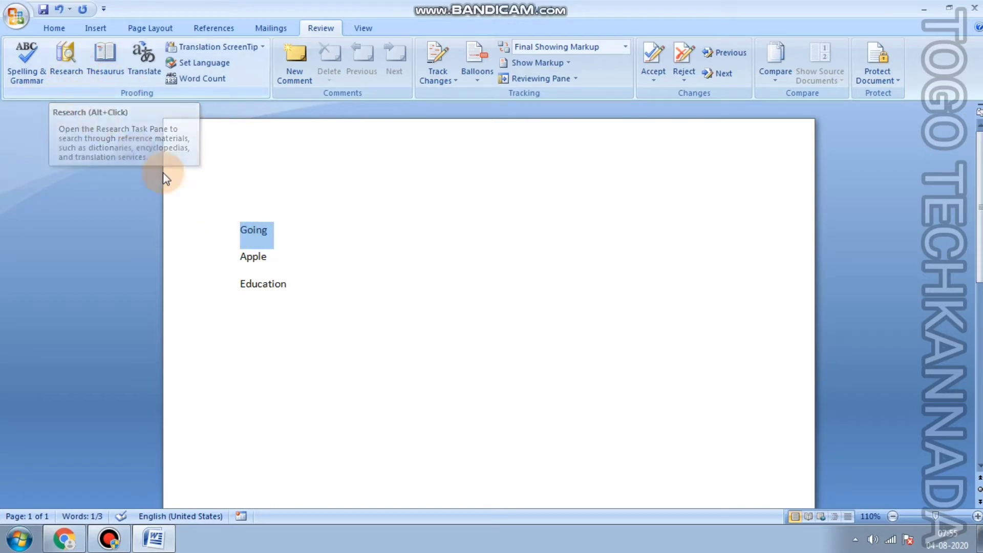
# Look up Apple in the Research reference books.
pyautogui.doubleClick(245, 255)
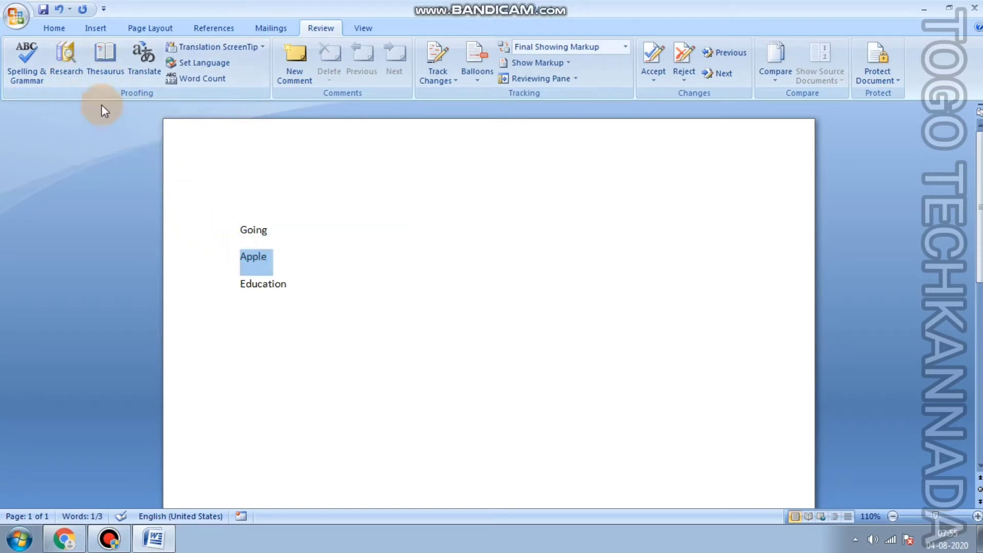
pyautogui.click(74, 70)
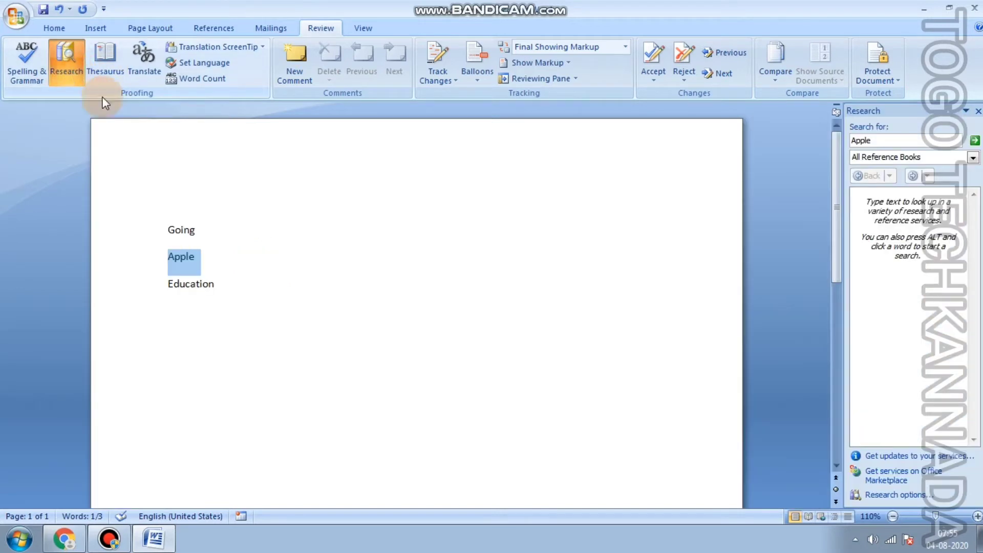
pyautogui.click(973, 142)
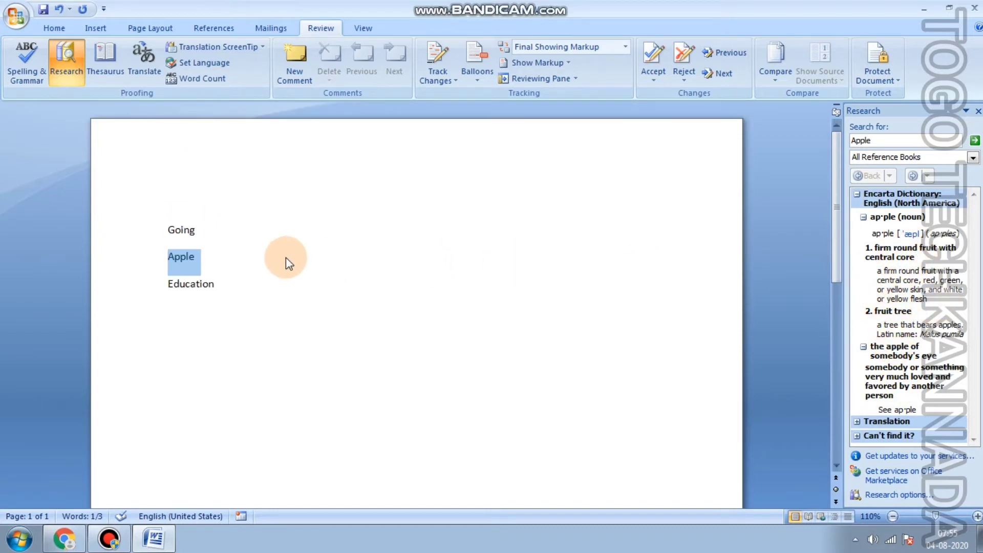
pyautogui.click(860, 140)
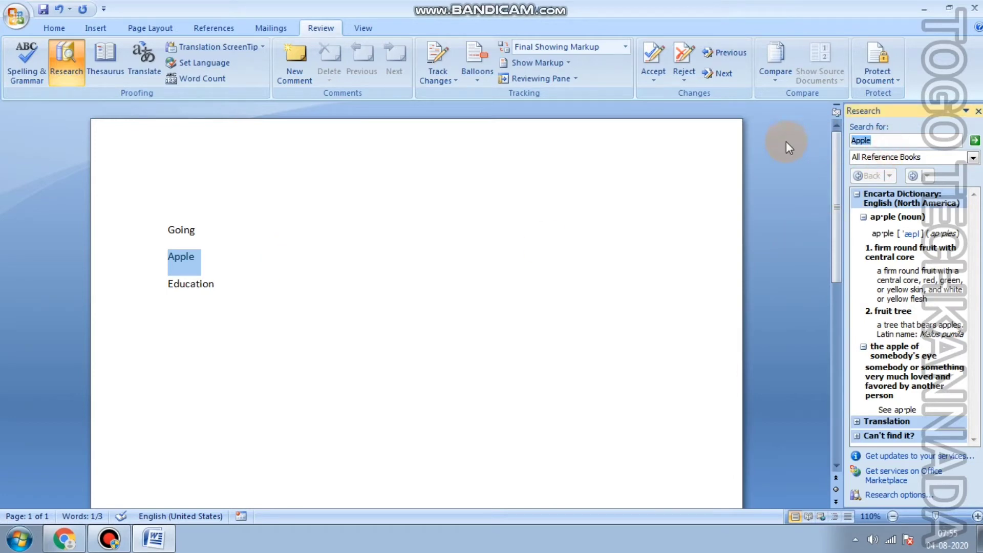
# Copy Education into the Research search box and view its Encarta Dictionary definition.
pyautogui.click(177, 284)
pyautogui.doubleClick(177, 284)
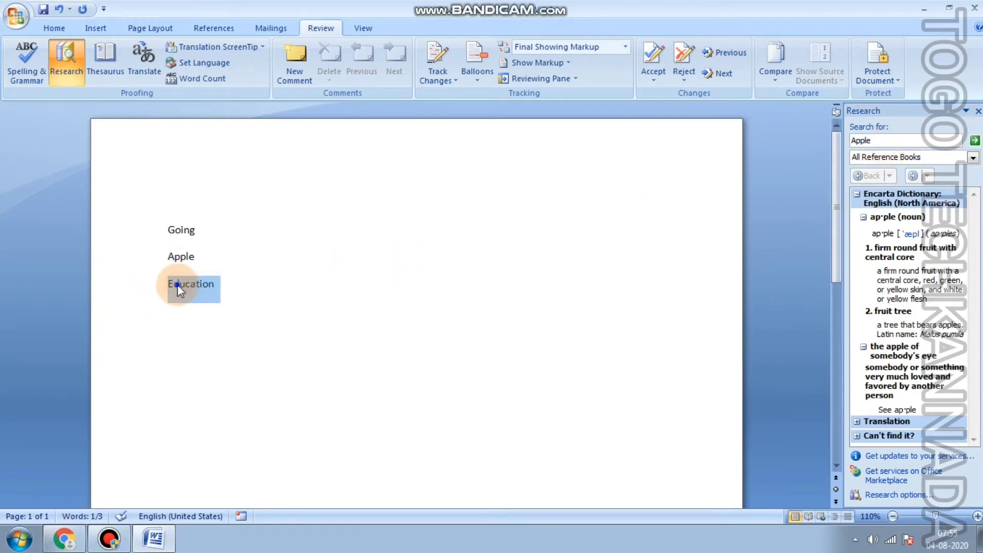
pyautogui.rightClick(177, 284)
pyautogui.click(212, 309)
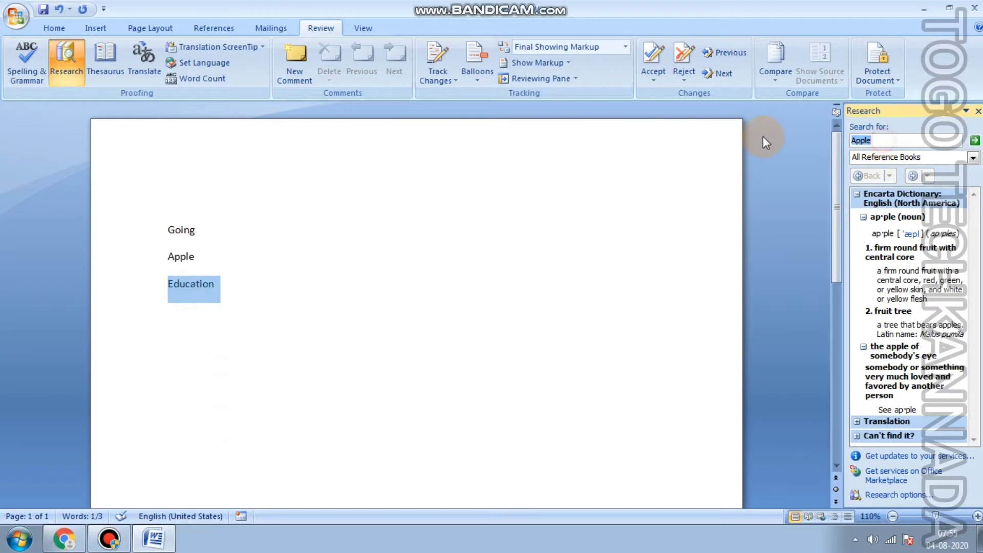
pyautogui.click(868, 139)
pyautogui.rightClick(871, 139)
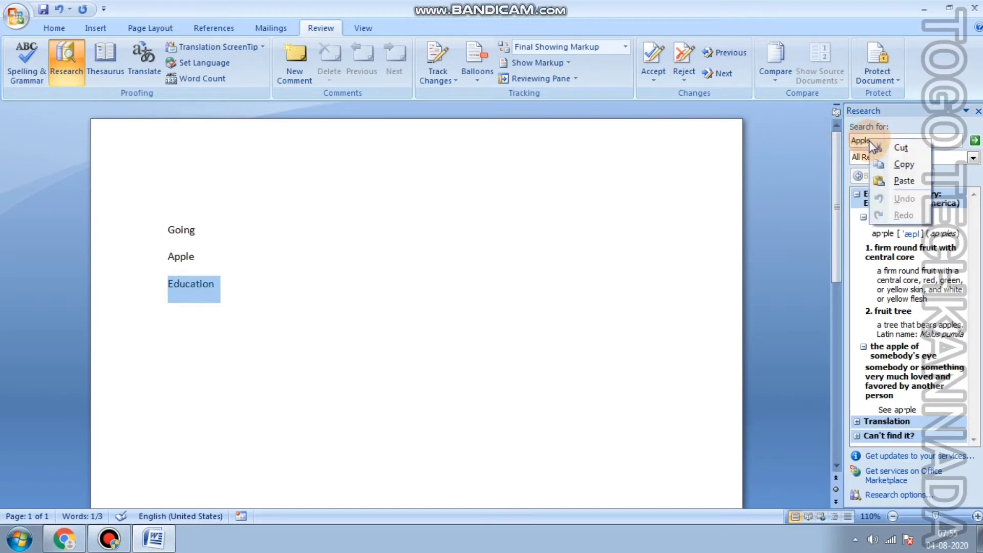
pyautogui.click(880, 182)
pyautogui.click(974, 141)
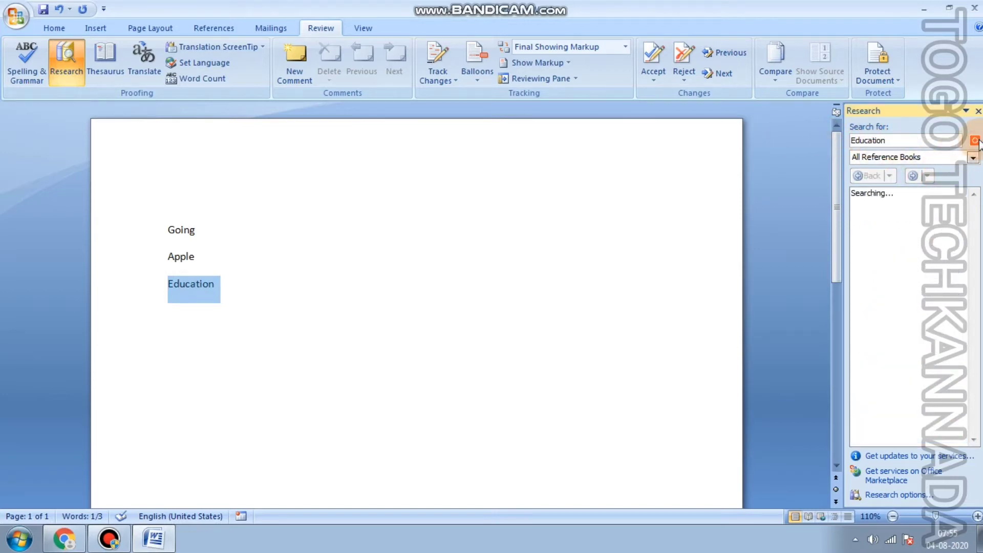
pyautogui.scroll(-4, 924, 294)
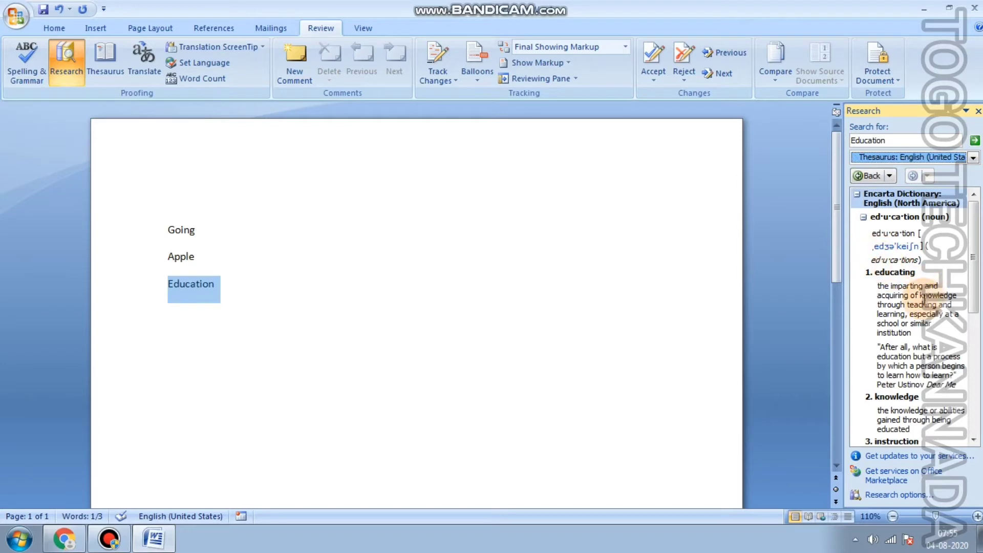
pyautogui.scroll(4, 945, 317)
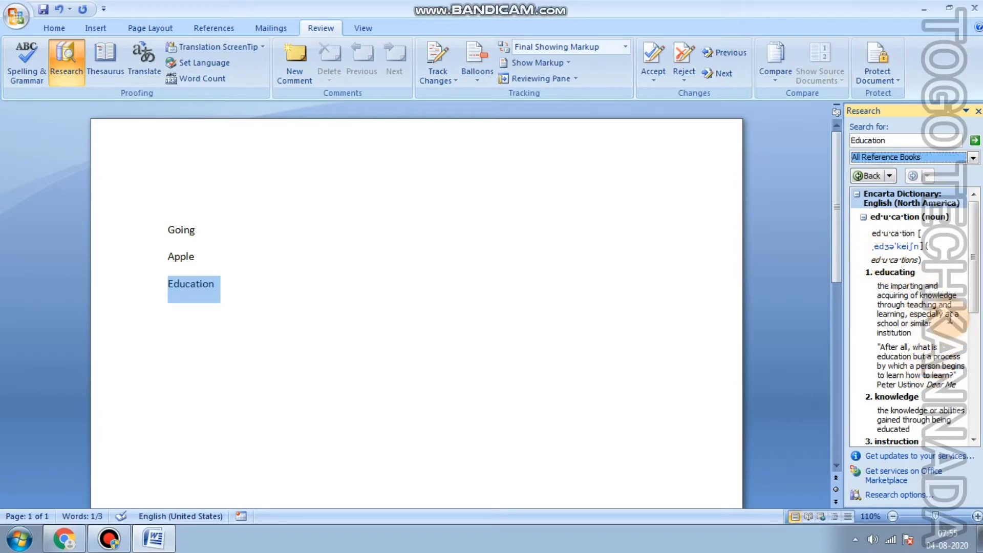
pyautogui.moveTo(971, 287)
pyautogui.mouseDown()
pyautogui.moveTo(973, 348)
pyautogui.moveTo(973, 287)
pyautogui.mouseUp()
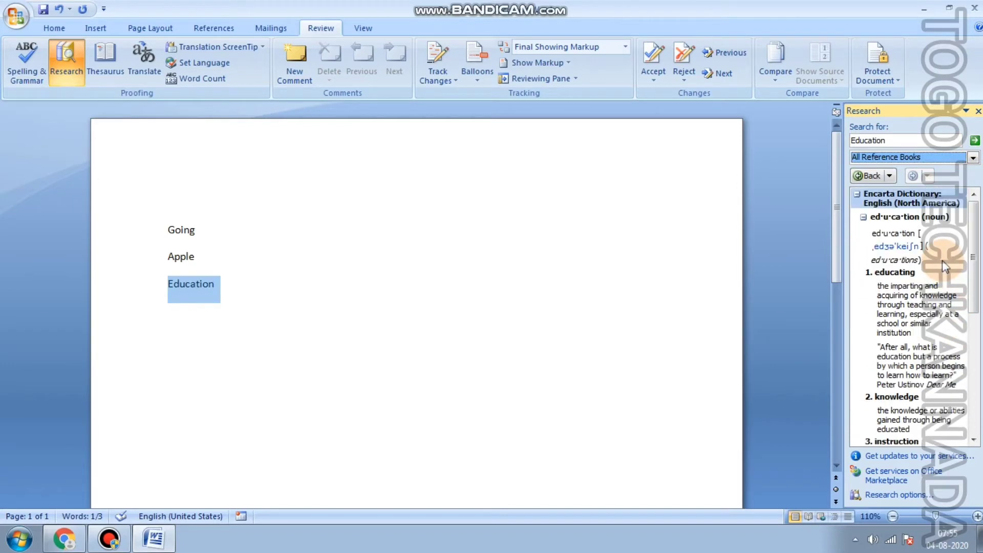
pyautogui.click(328, 217)
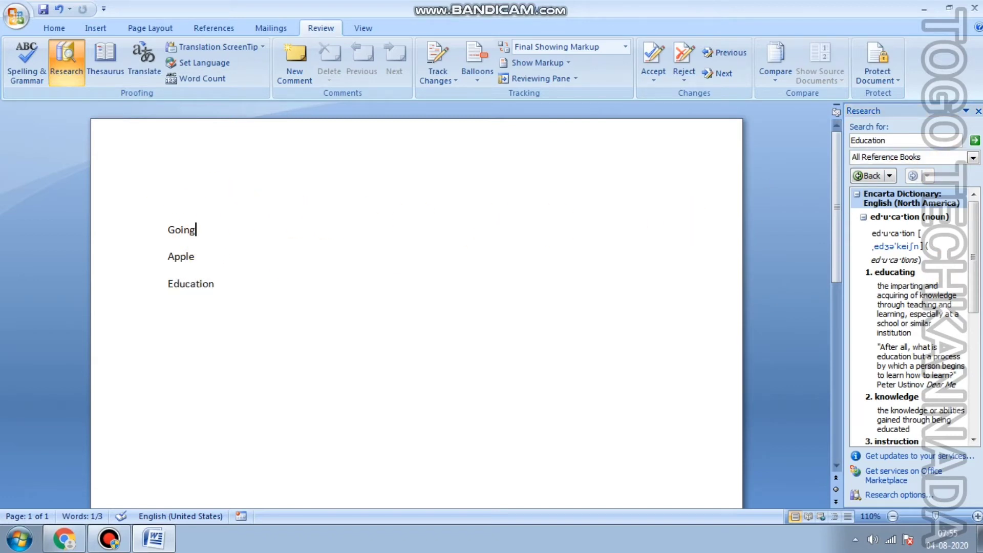
# Look up thesaurus synonyms for Apple.
pyautogui.click(979, 111)
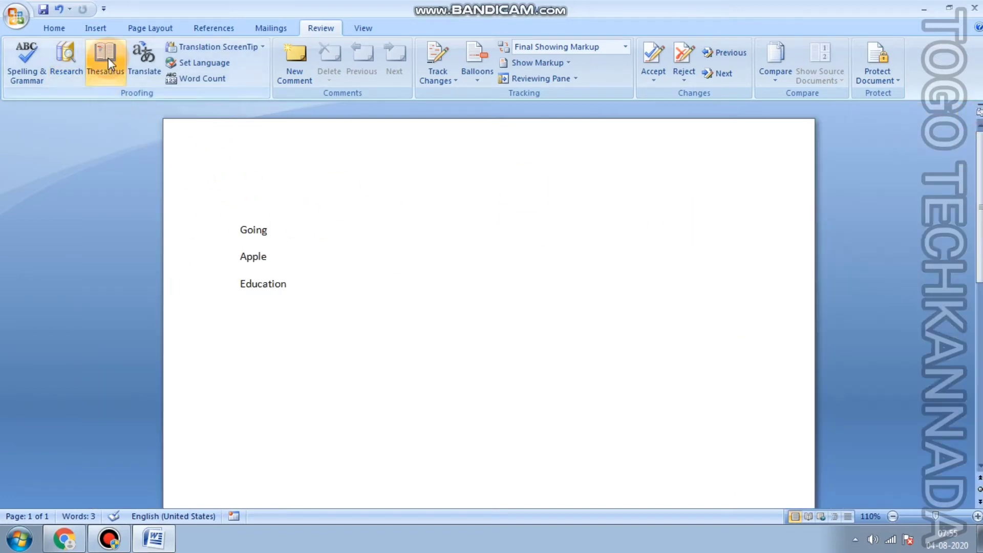
pyautogui.click(266, 255)
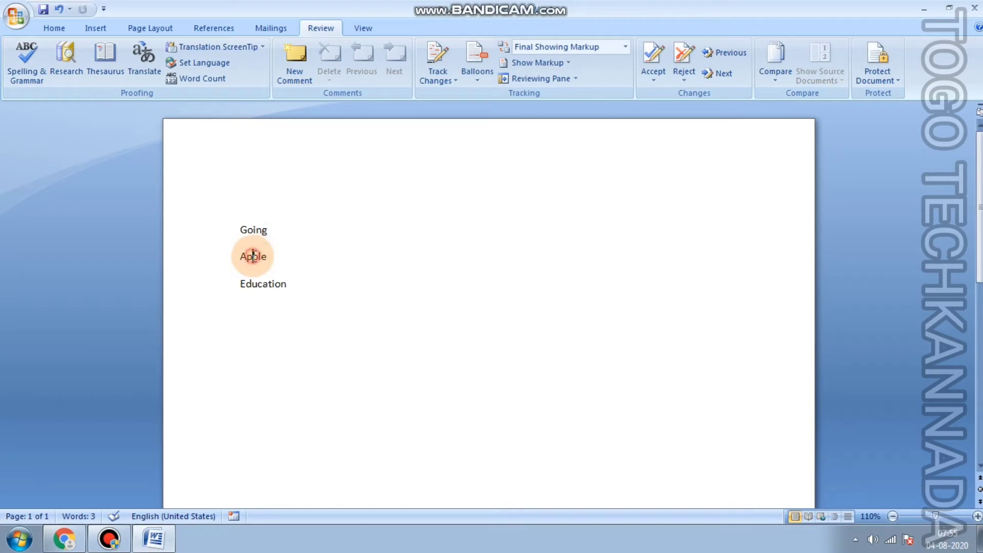
pyautogui.doubleClick(253, 256)
pyautogui.click(92, 67)
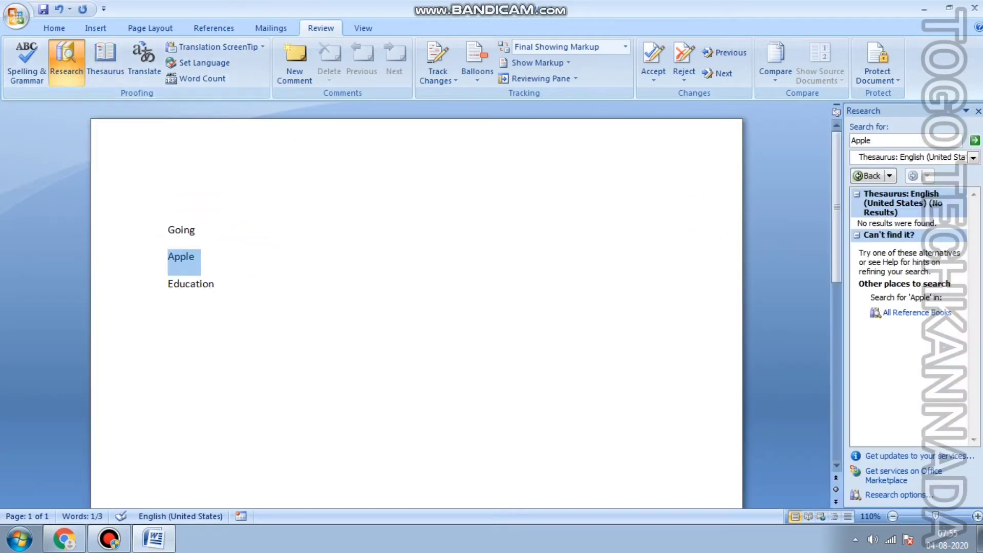
pyautogui.click(975, 140)
# Paste Education into the search box and search its synonyms, such as teaching.
pyautogui.click(162, 283)
pyautogui.rightClick(171, 280)
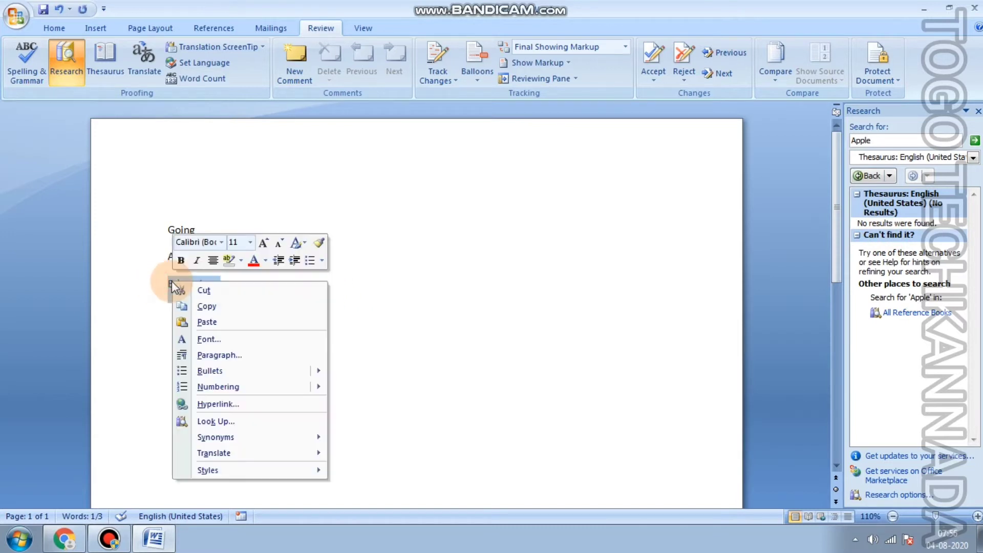
pyautogui.click(205, 305)
pyautogui.moveTo(890, 141); pyautogui.dragTo(850, 141)
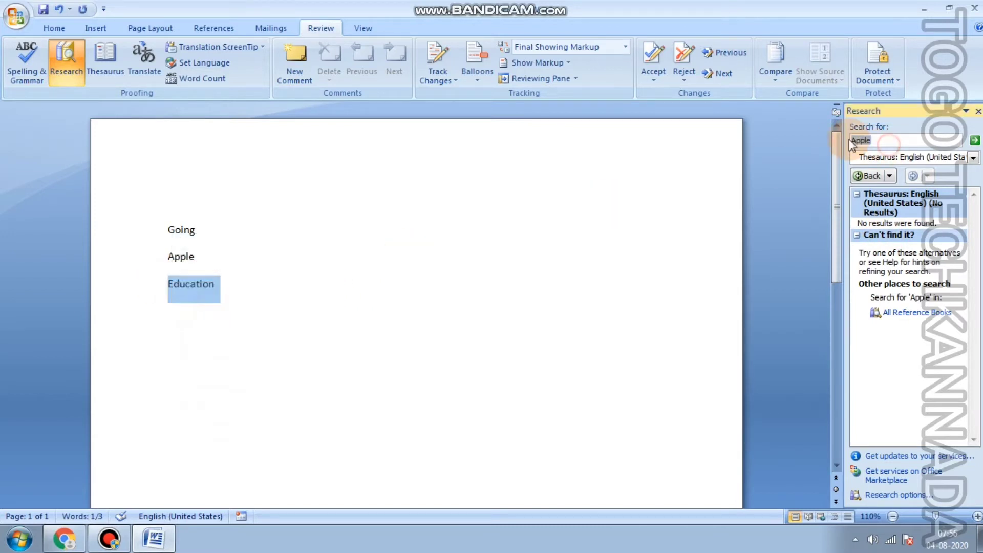
pyautogui.rightClick(860, 140)
pyautogui.click(895, 174)
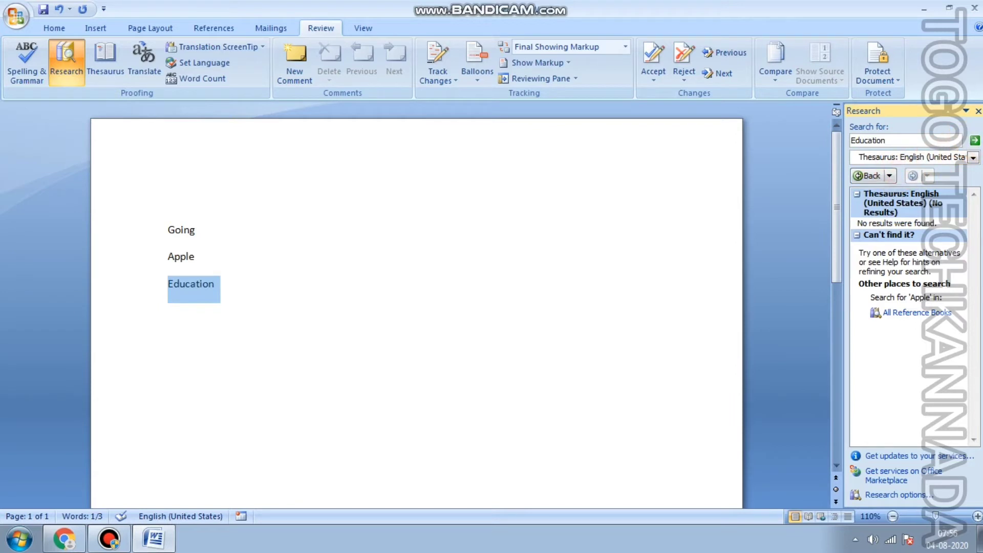
pyautogui.click(975, 140)
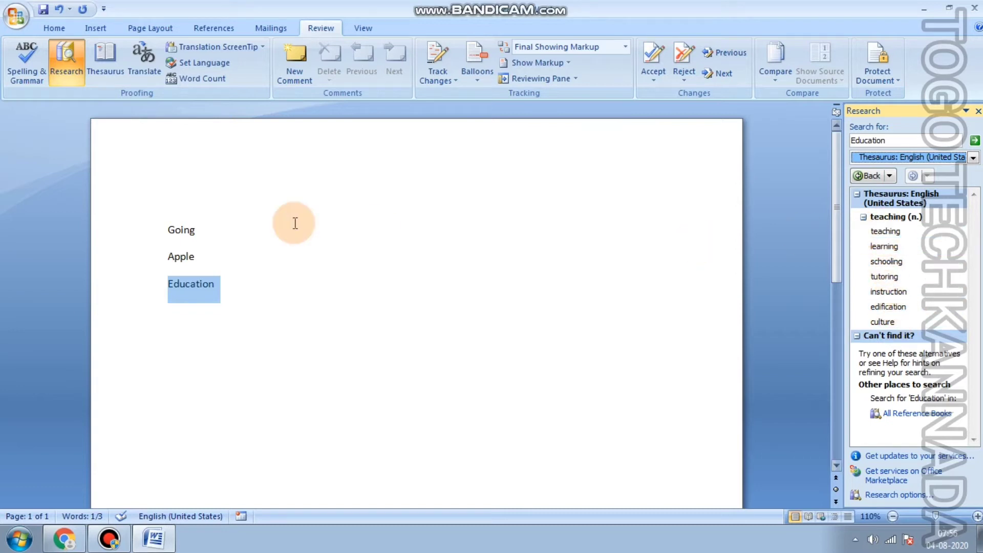
# Paste Going into the search box and list its synonyms, such as leaving and departing.
pyautogui.click(263, 226)
pyautogui.doubleClick(180, 230)
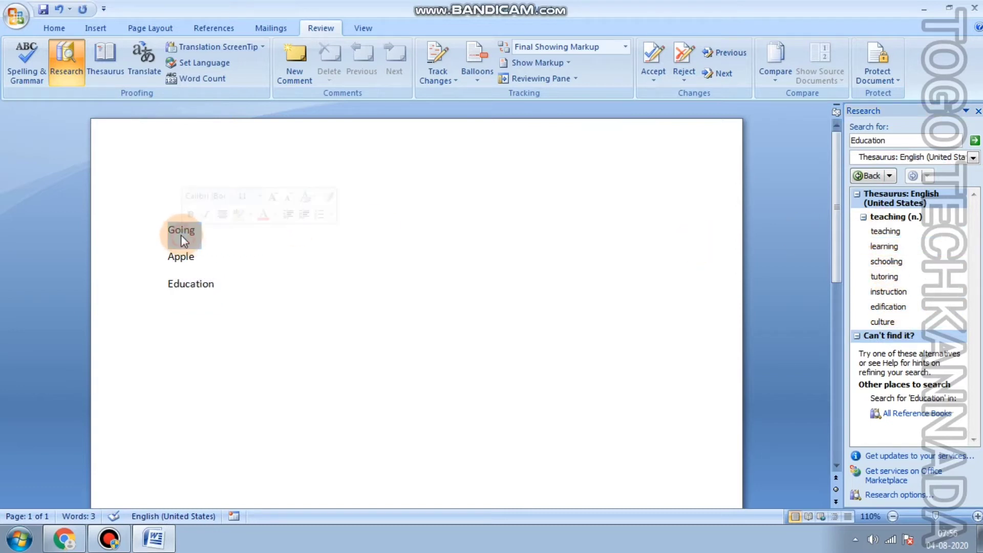
pyautogui.rightClick(180, 235)
pyautogui.click(219, 258)
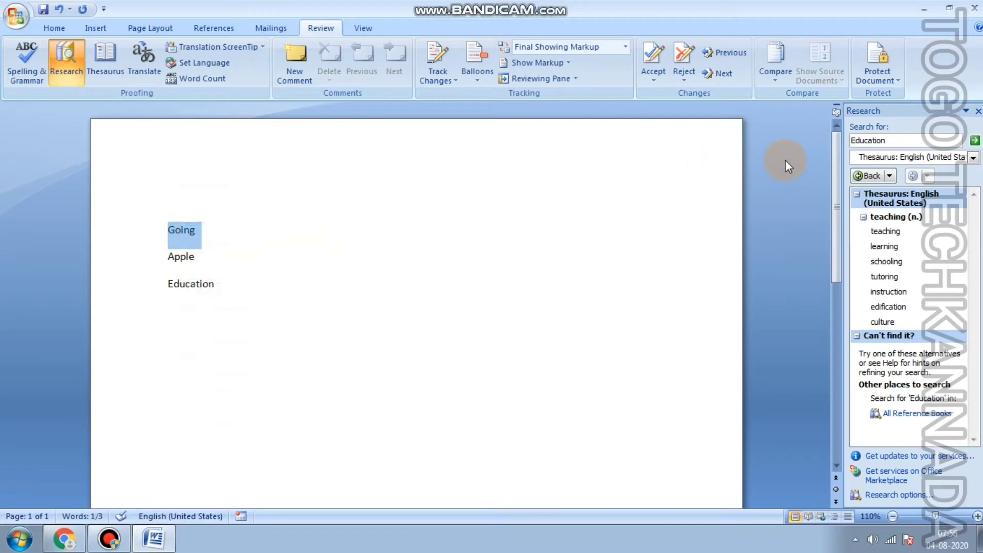
pyautogui.click(865, 142)
pyautogui.rightClick(865, 143)
pyautogui.click(900, 191)
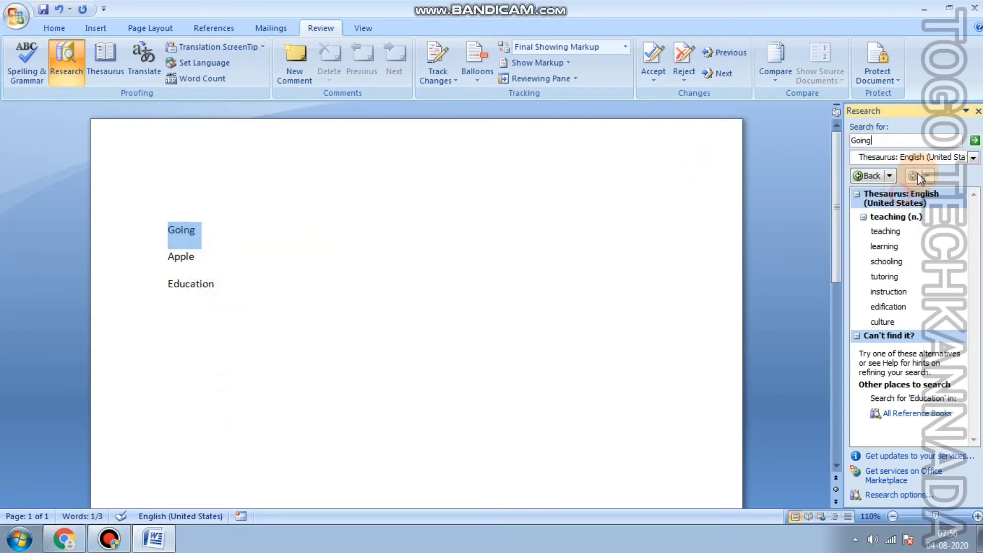
pyautogui.click(974, 140)
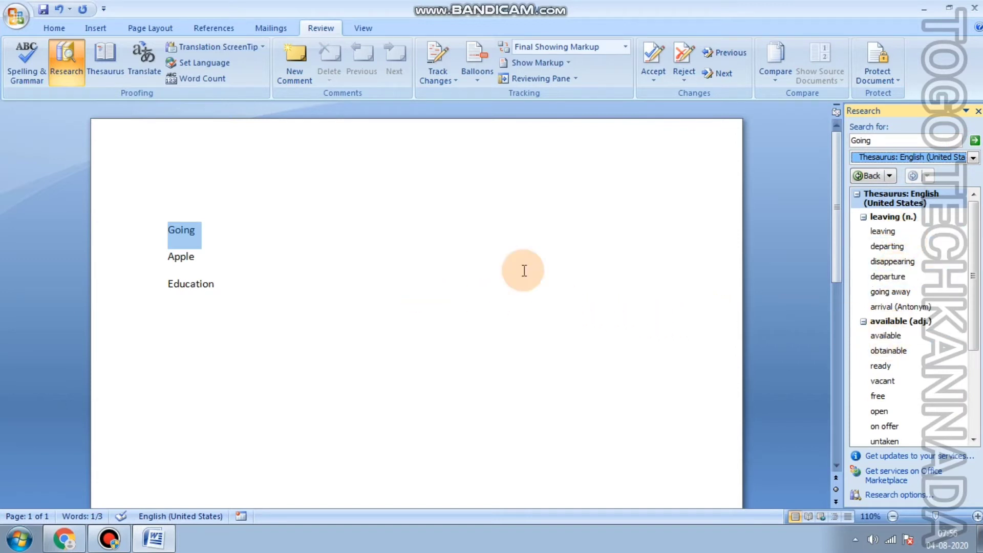
pyautogui.scroll(-1, 883, 359)
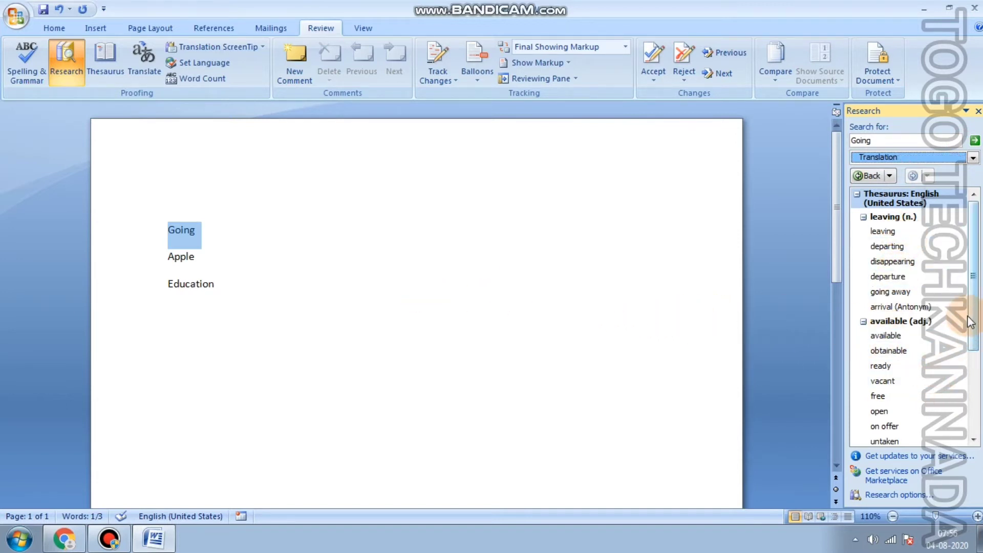
pyautogui.scroll(-3, 963, 328)
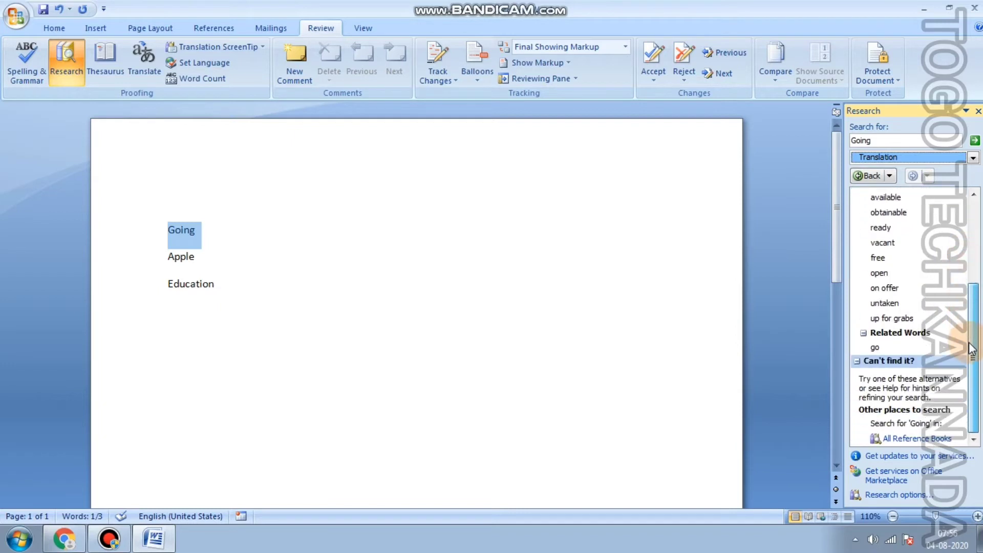
pyautogui.moveTo(969, 348); pyautogui.dragTo(972, 154)
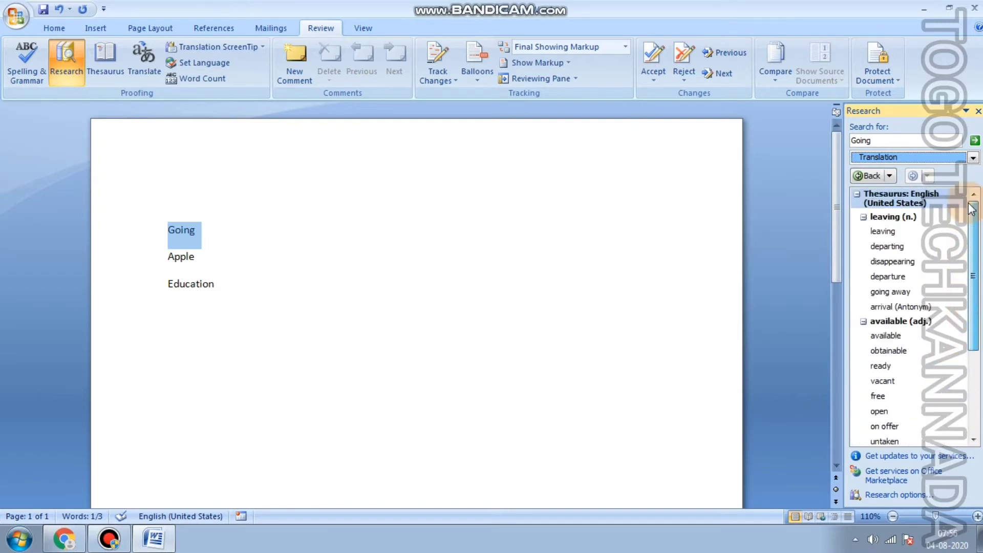
# Translate Apple and replace it with the Hindi translation सेब, keeping Education on its own line.
pyautogui.click(978, 111)
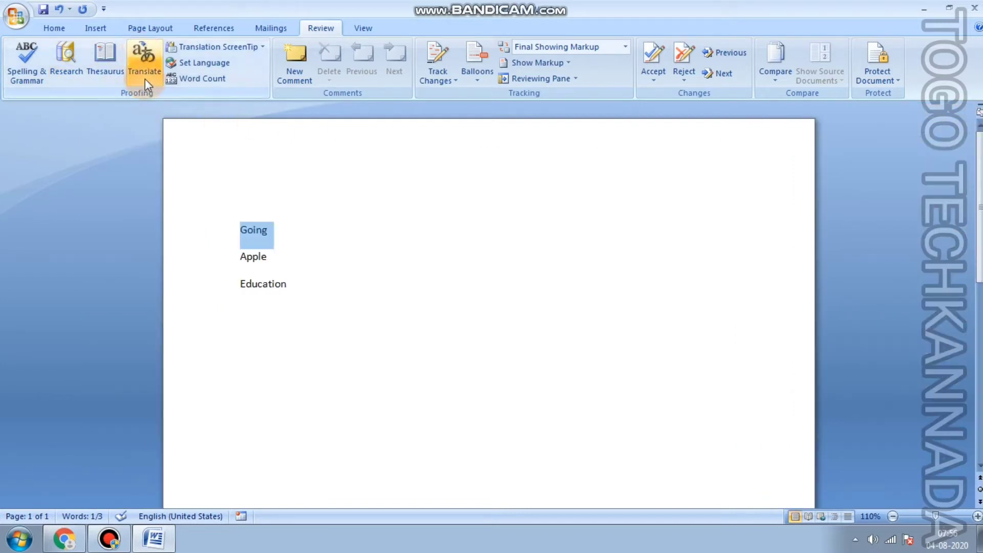
pyautogui.doubleClick(255, 257)
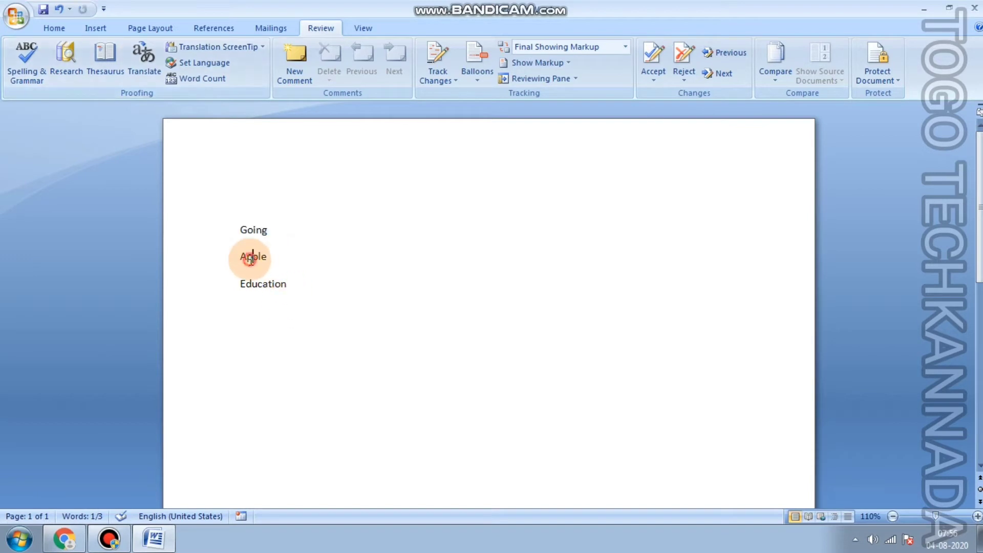
pyautogui.click(153, 64)
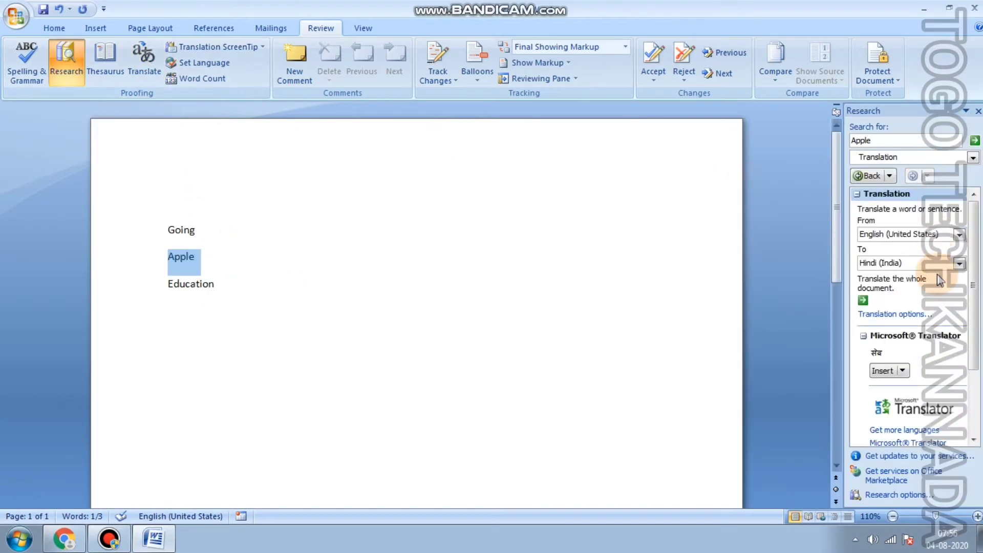
pyautogui.click(880, 371)
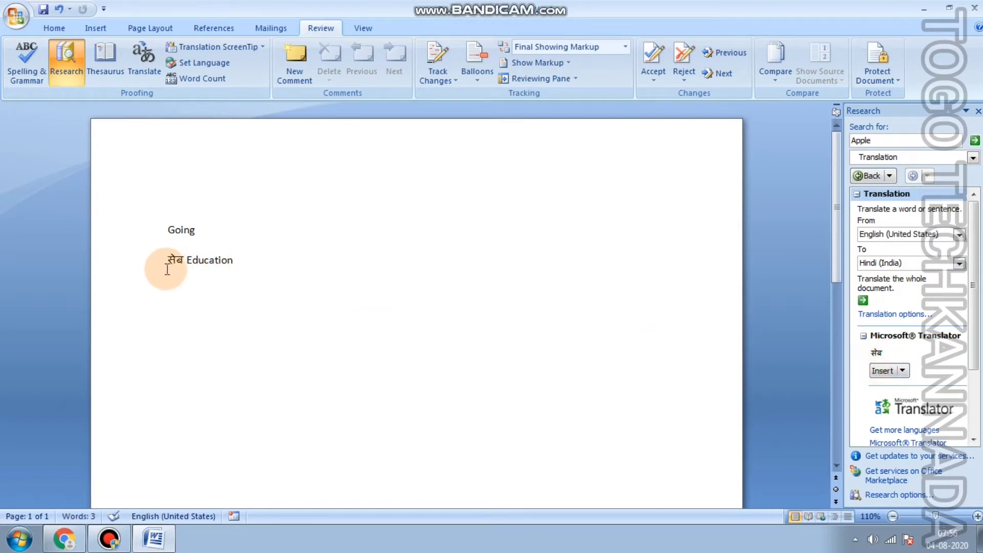
pyautogui.press('Return')
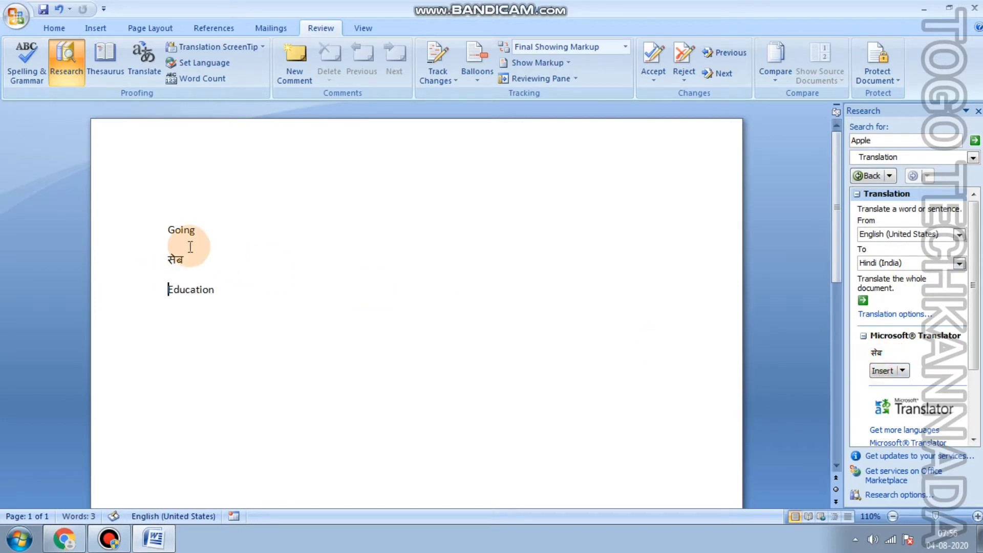
# Switch the target language to Kannada (India) and replace सेब with the Kannada ಸೇಬು.
pyautogui.doubleClick(174, 290)
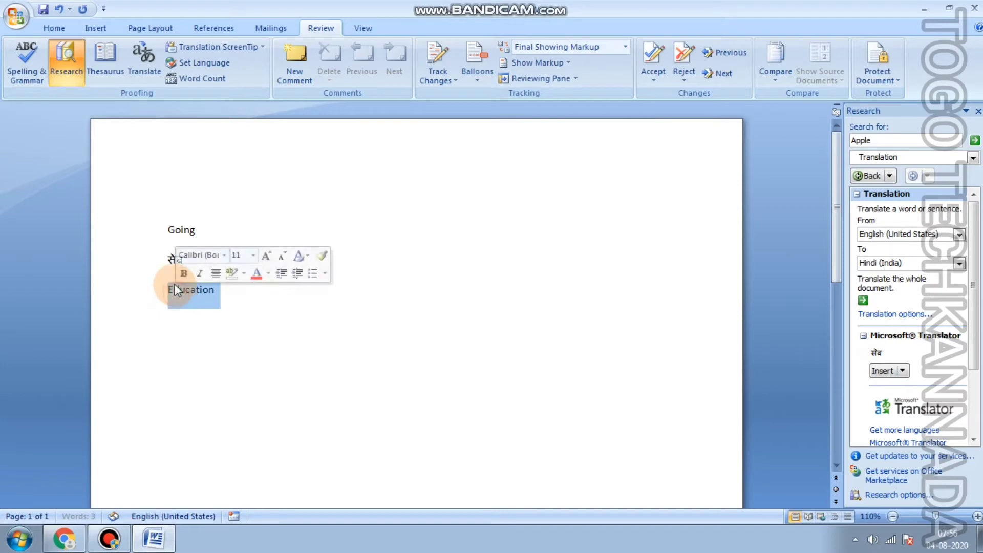
pyautogui.click(959, 263)
pyautogui.press('k')
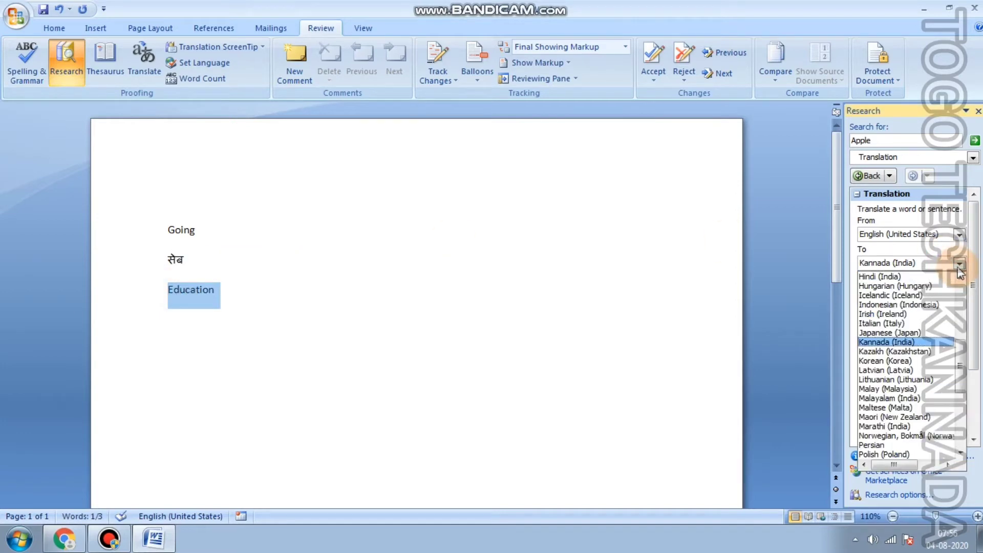
pyautogui.click(958, 269)
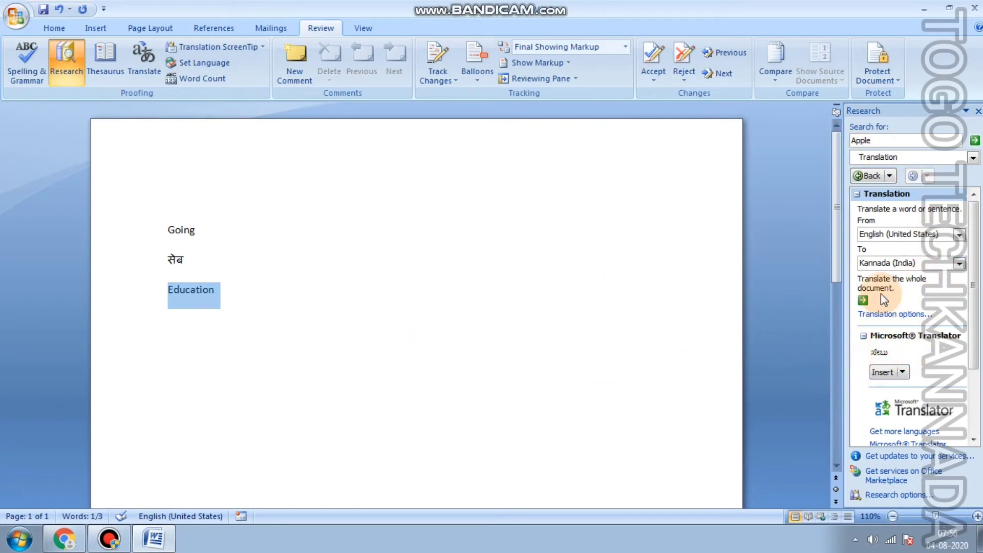
pyautogui.doubleClick(178, 259)
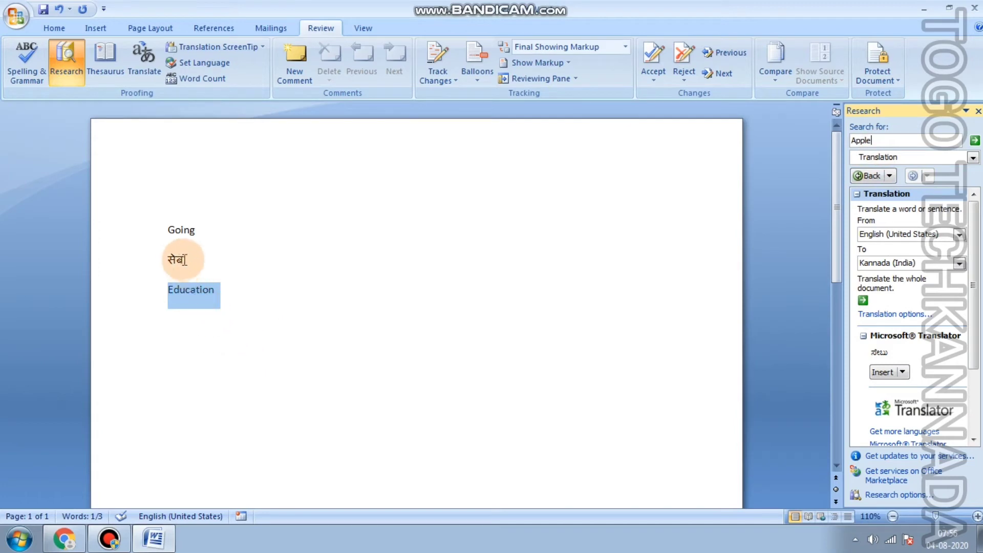
pyautogui.click(889, 374)
pyautogui.click(901, 389)
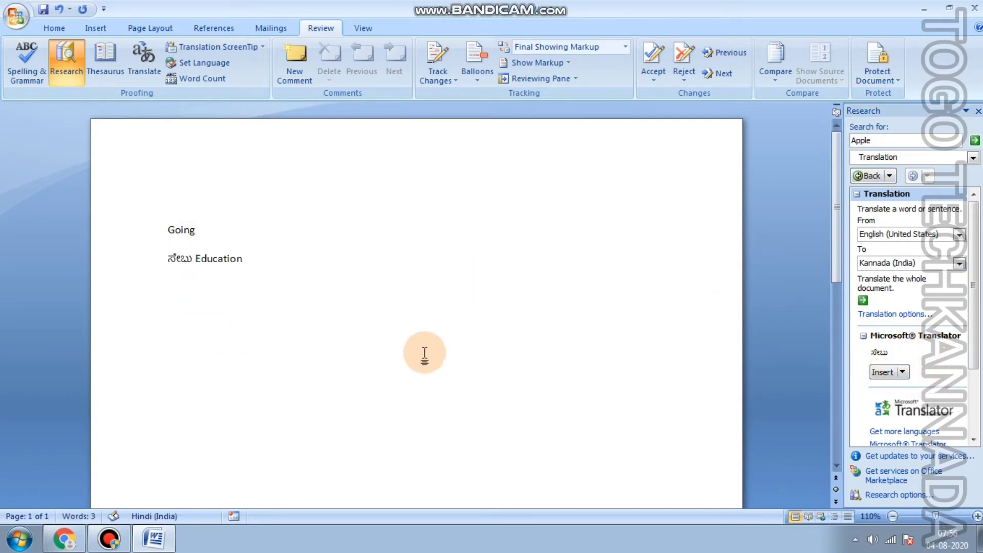
pyautogui.press('Return')
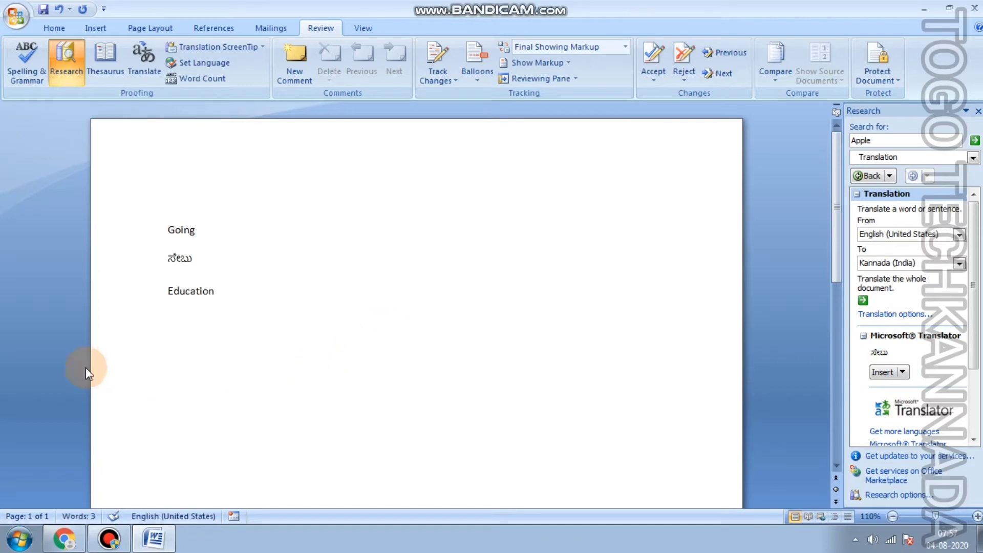
# Translate Education into Kannada and replace it with ಶಿಕ್ಷಣ.
pyautogui.click(180, 296)
pyautogui.rightClick(182, 296)
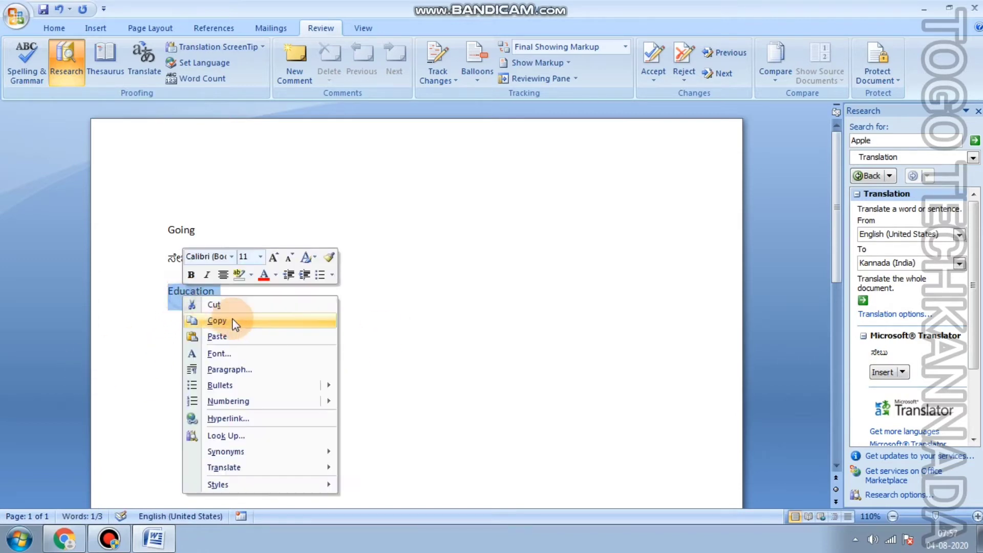
pyautogui.click(235, 321)
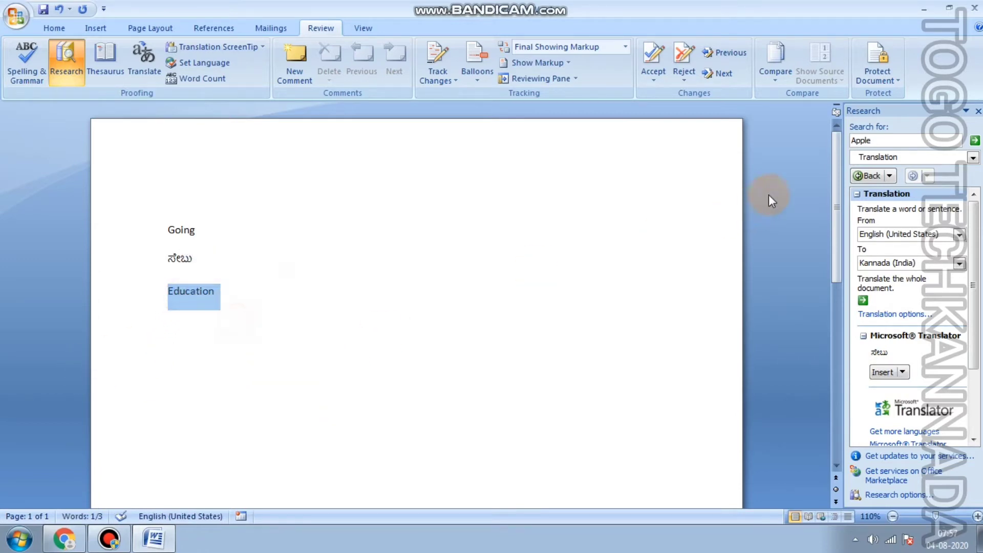
pyautogui.doubleClick(856, 140)
pyautogui.rightClick(904, 143)
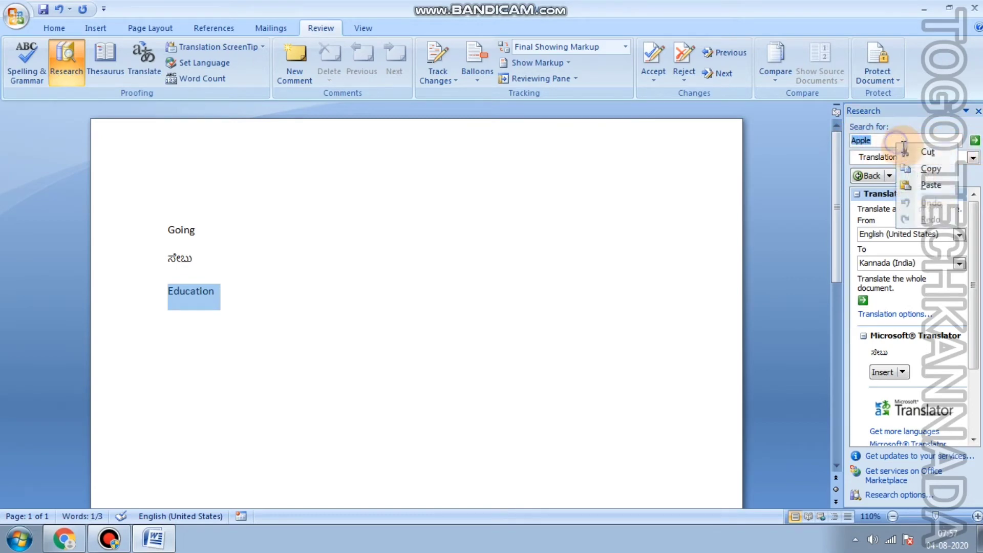
pyautogui.click(924, 185)
pyautogui.click(974, 141)
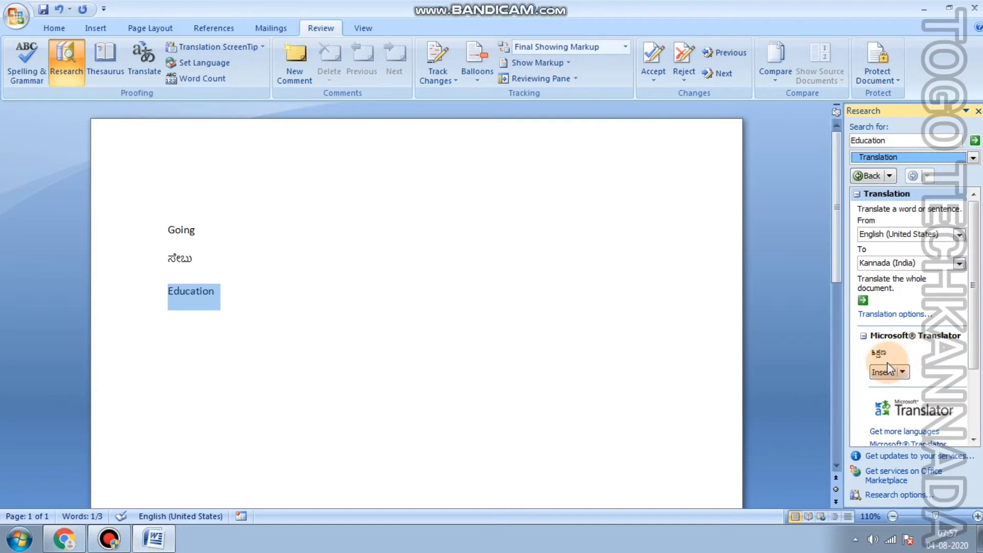
pyautogui.click(888, 370)
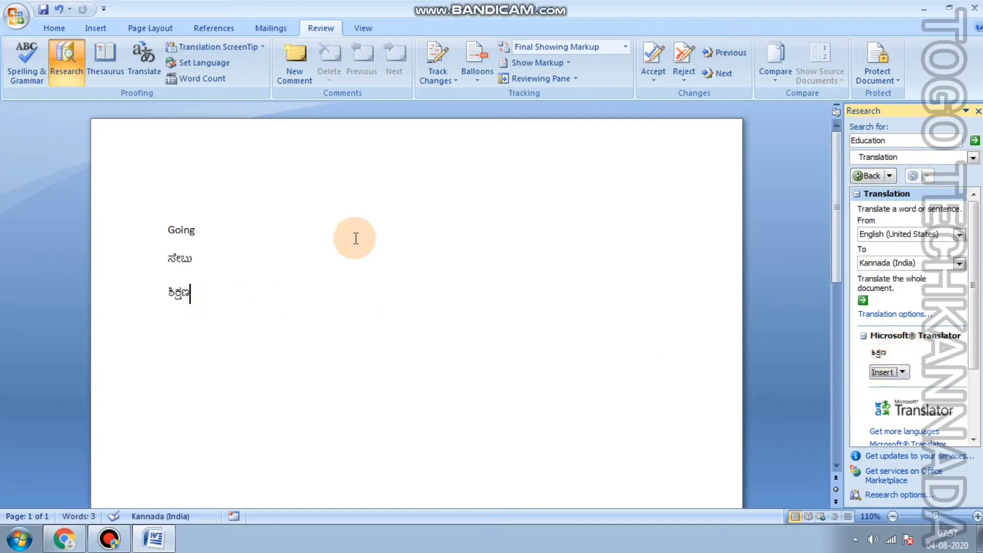
pyautogui.click(978, 111)
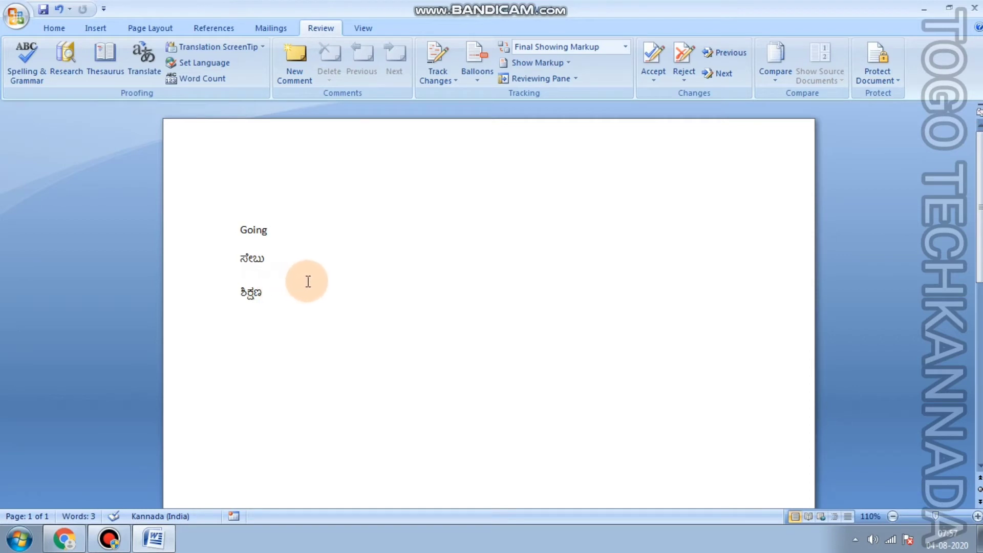
# Undo the translations so Apple and Education return in English.
pyautogui.hotkey('ctrl', 'z')
pyautogui.hotkey('ctrl', 'z')
pyautogui.hotkey('ctrl', 'z')
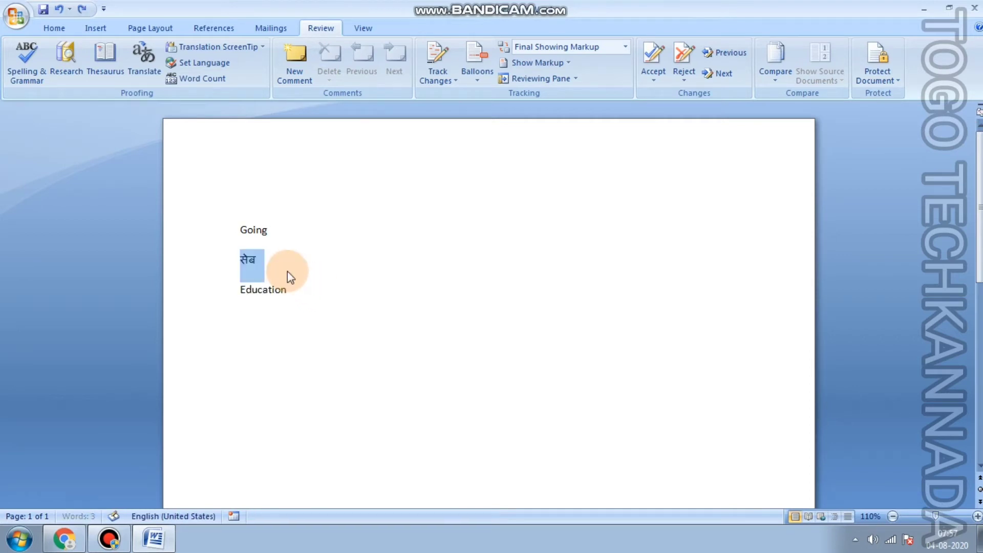
pyautogui.hotkey('ctrl', 'z')
pyautogui.hotkey('ctrl', 'z')
pyautogui.click(296, 256)
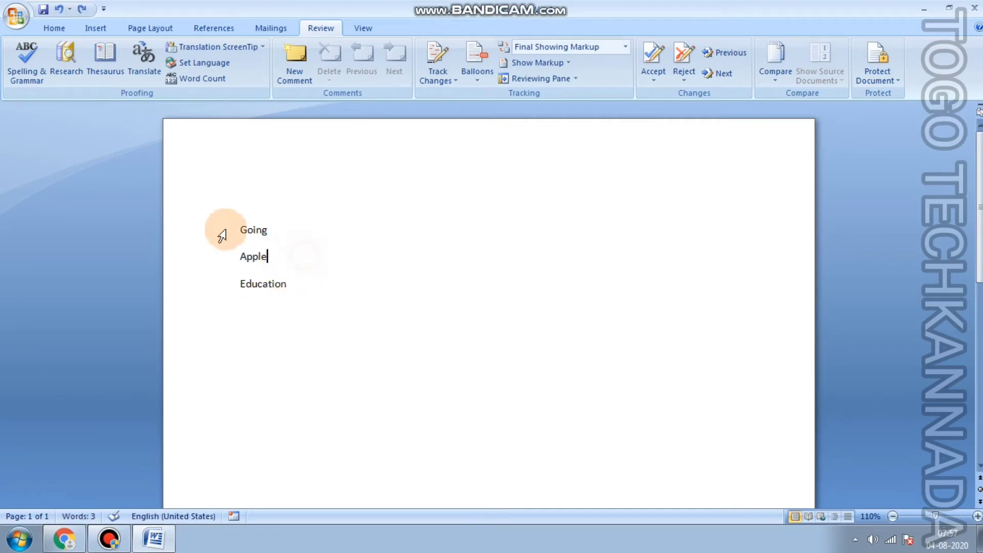
# Check the Translation ScreenTip languages, then set the proofing language to Kannada (India).
pyautogui.click(249, 51)
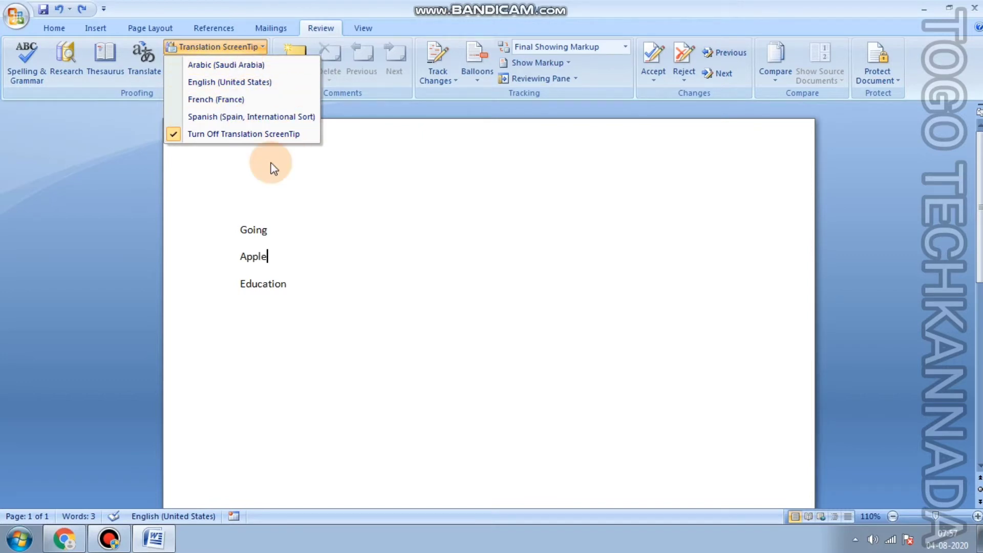
pyautogui.click(313, 195)
pyautogui.click(197, 65)
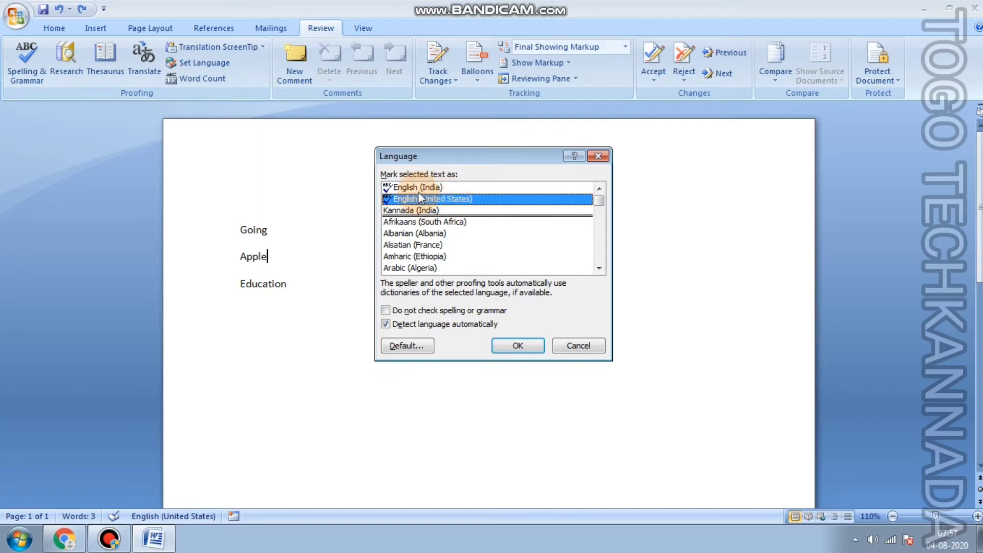
pyautogui.scroll(-1, 428, 253)
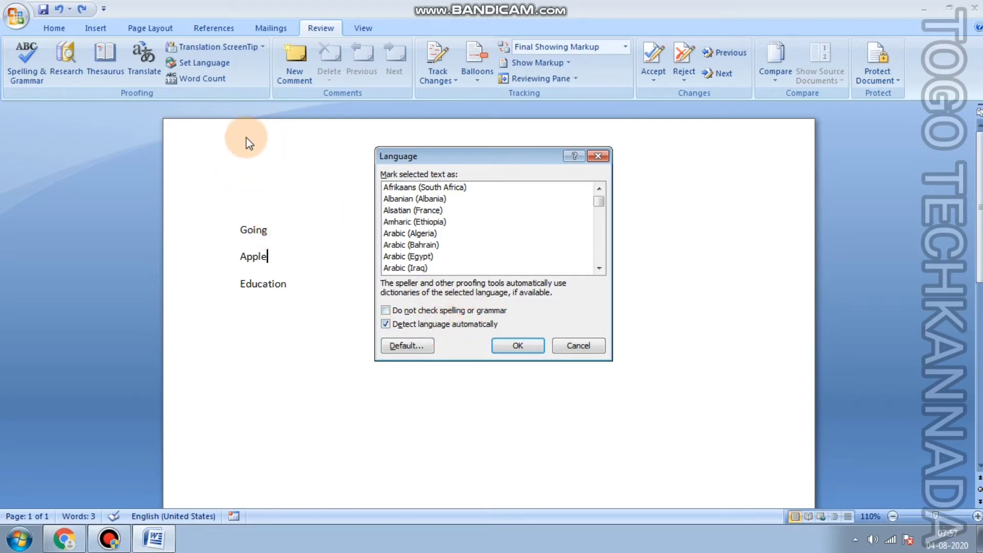
pyautogui.scroll(1, 437, 222)
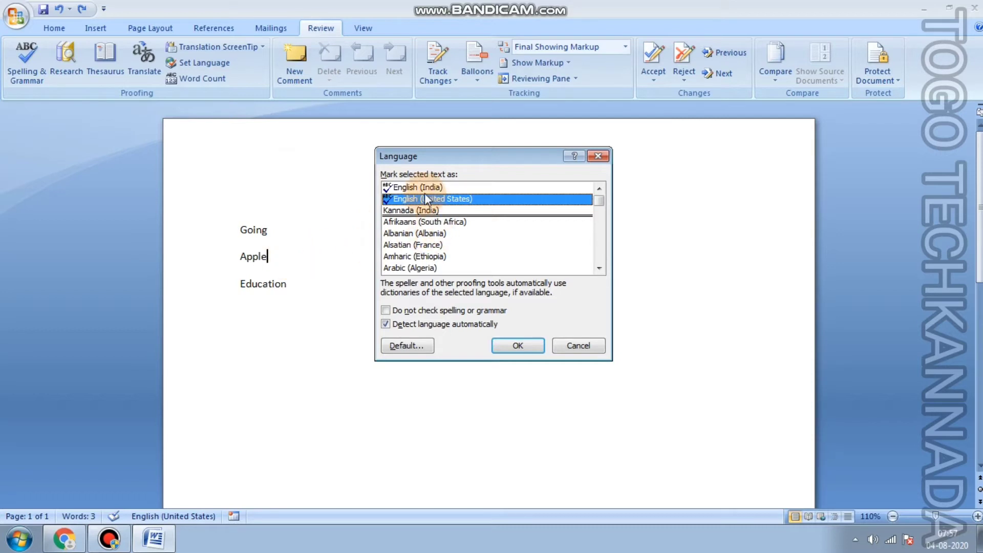
pyautogui.click(425, 209)
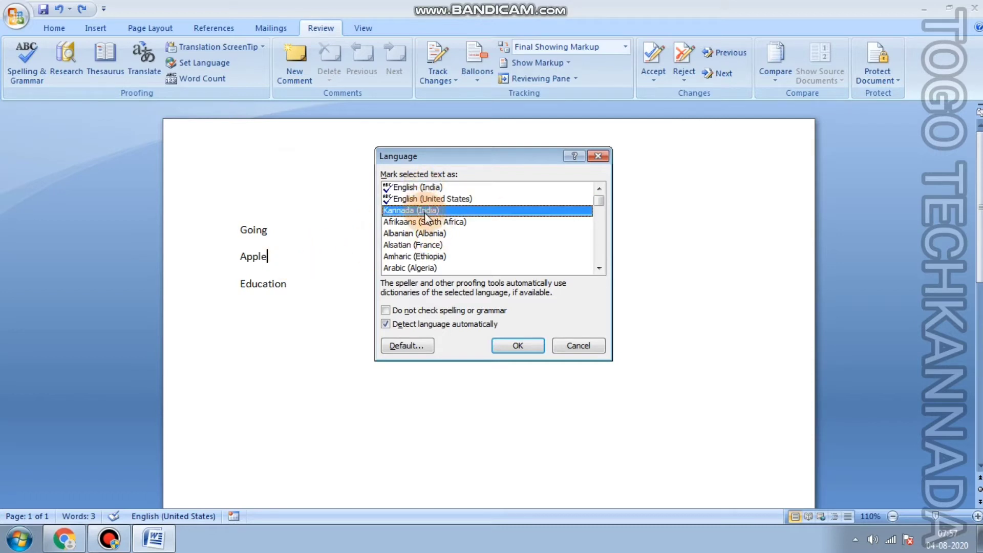
pyautogui.click(518, 345)
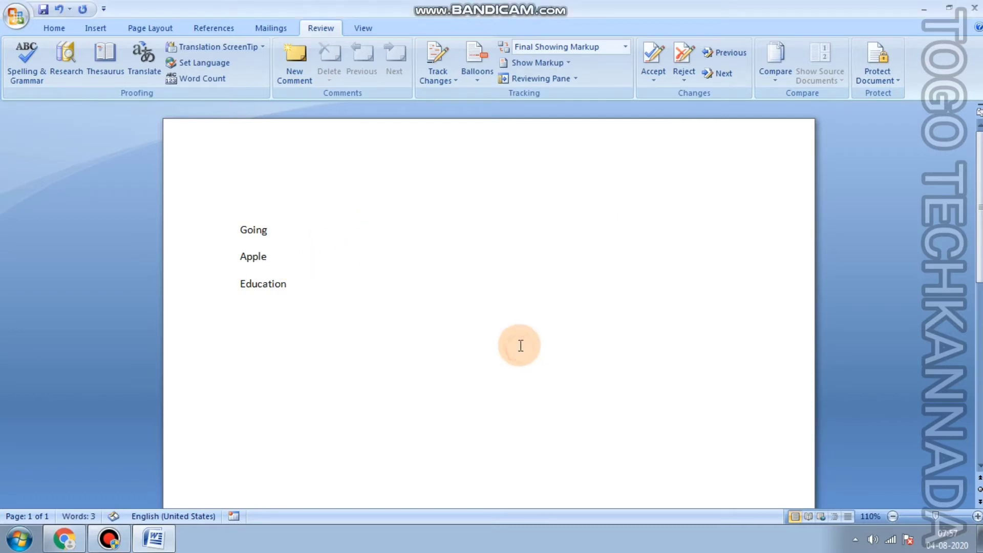
pyautogui.click(205, 63)
pyautogui.click(578, 340)
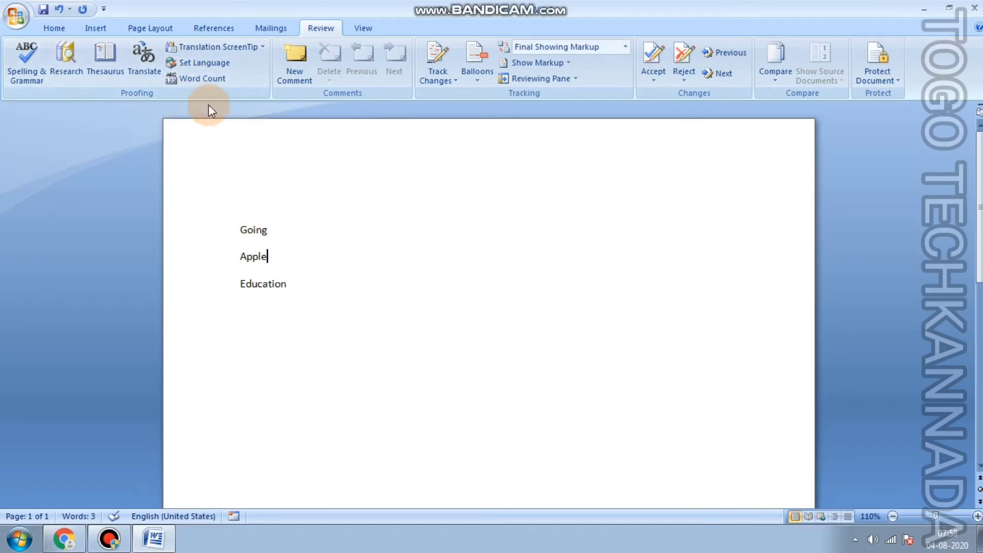
pyautogui.moveTo(241, 223); pyautogui.dragTo(289, 295)
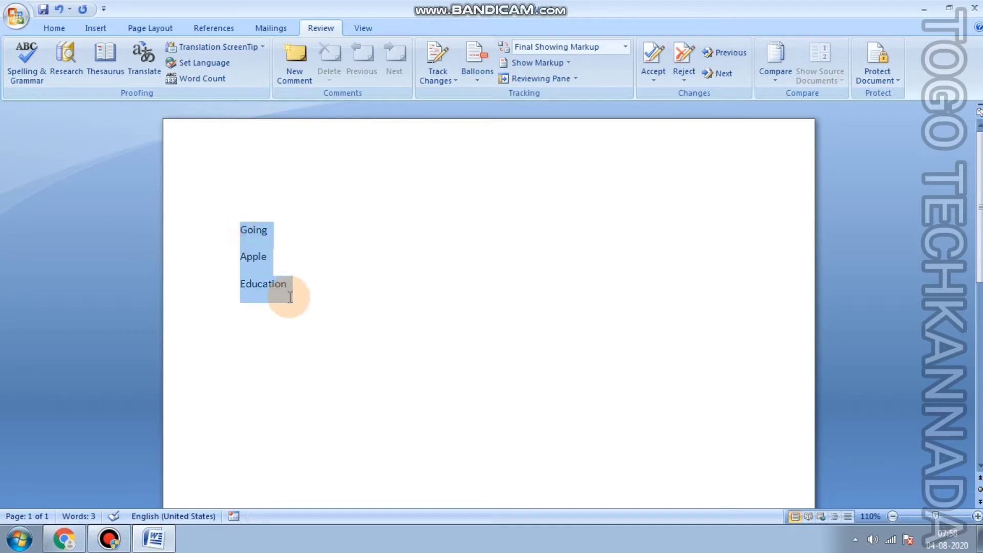
pyautogui.click(202, 78)
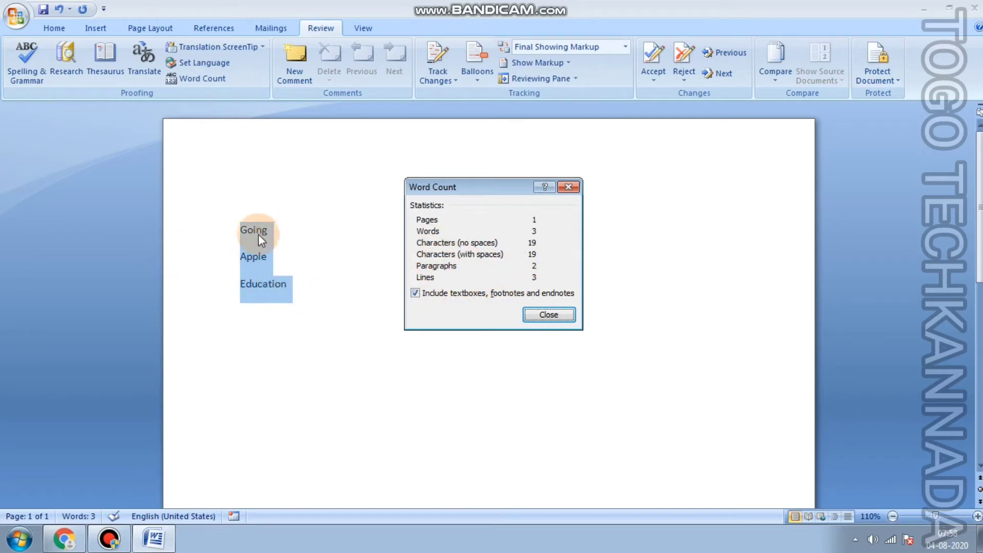
pyautogui.click(553, 314)
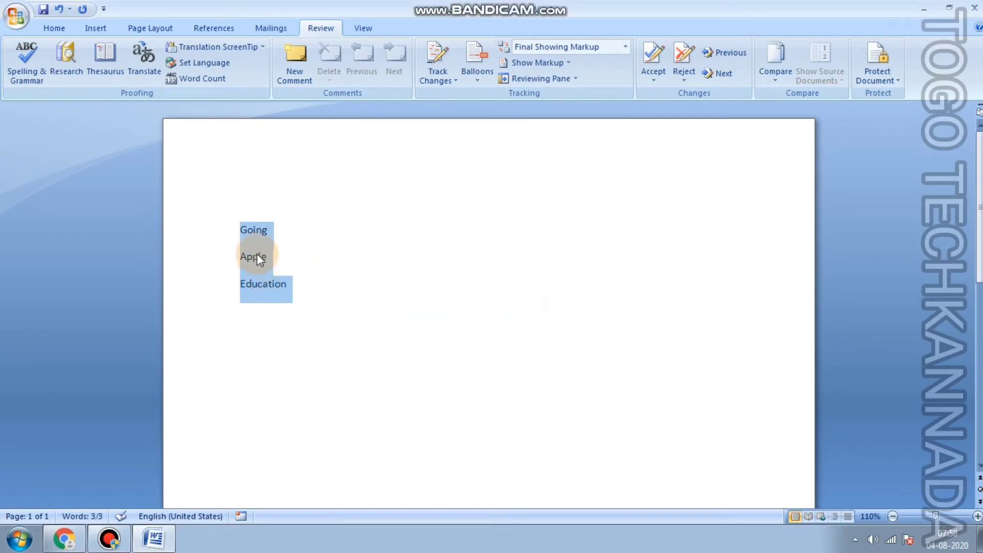
pyautogui.click(278, 195)
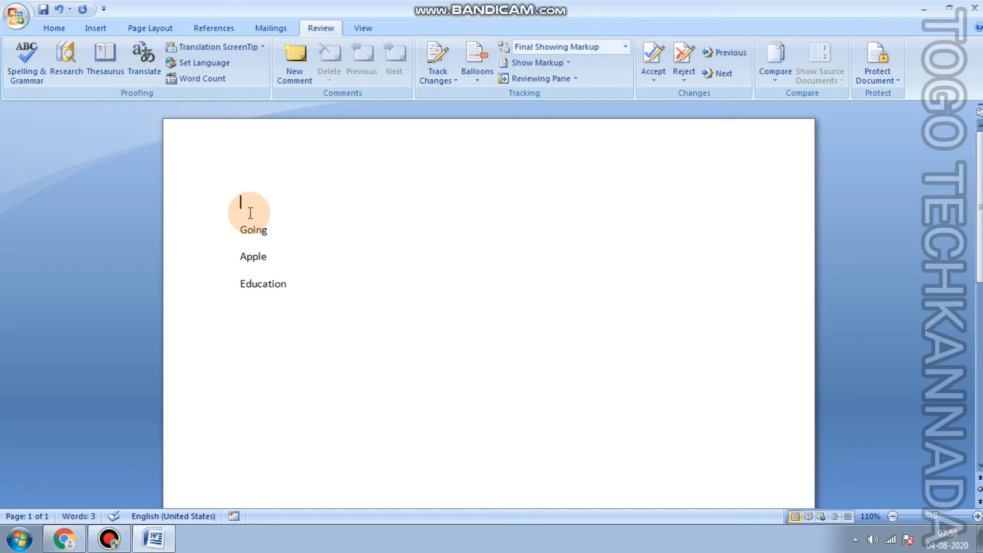
# Replace the three words with sample paragraphs generated by =rand().
pyautogui.write('=')
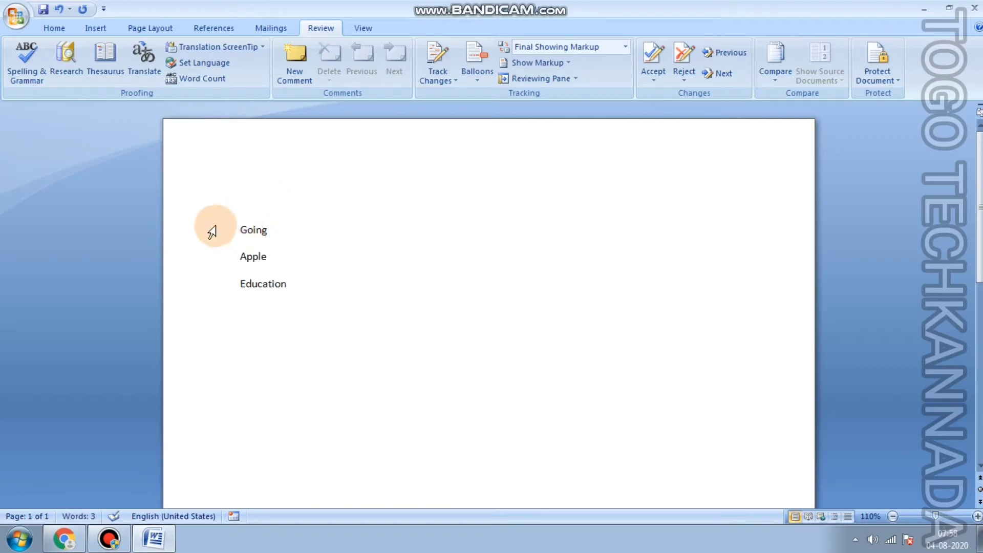
pyautogui.moveTo(241, 229); pyautogui.dragTo(349, 345)
pyautogui.press('Delete')
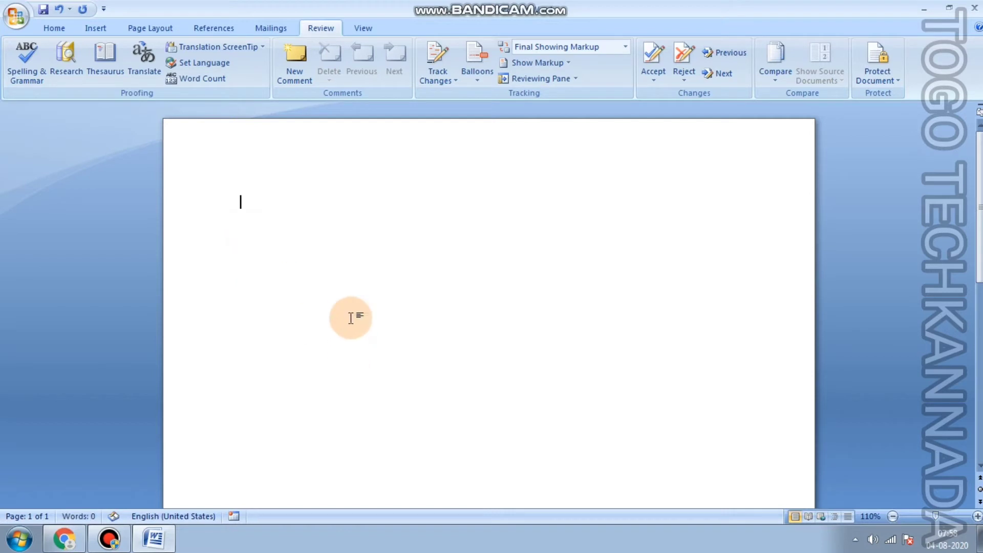
pyautogui.write('=rand(')
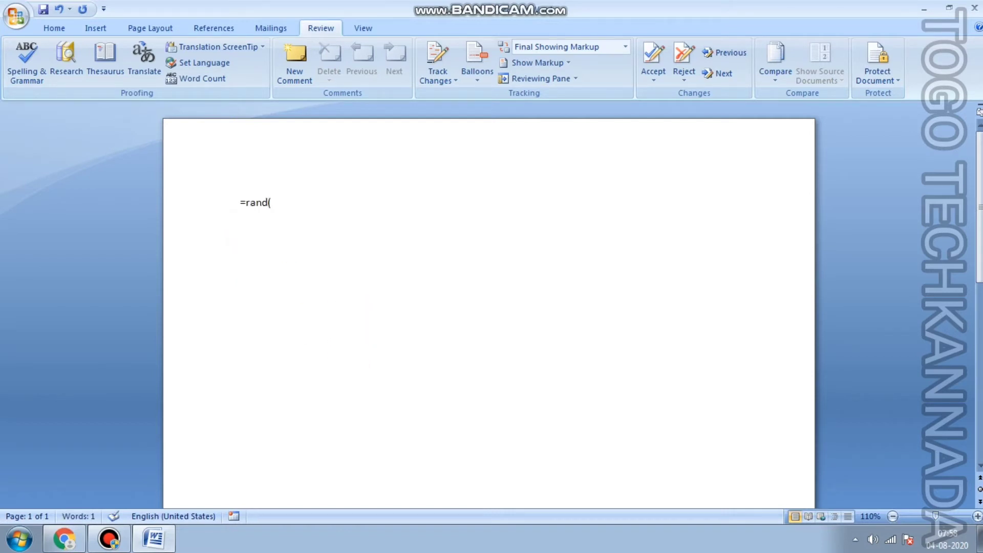
pyautogui.press('Return')
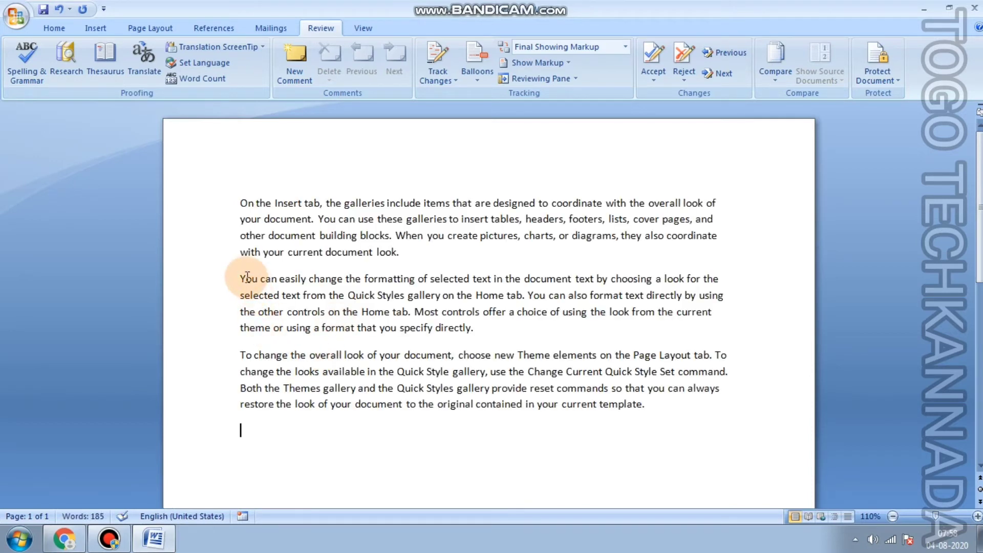
# Select the three paragraphs and check the word count: 185 words, 1,080 characters, 12 lines.
pyautogui.click(281, 235)
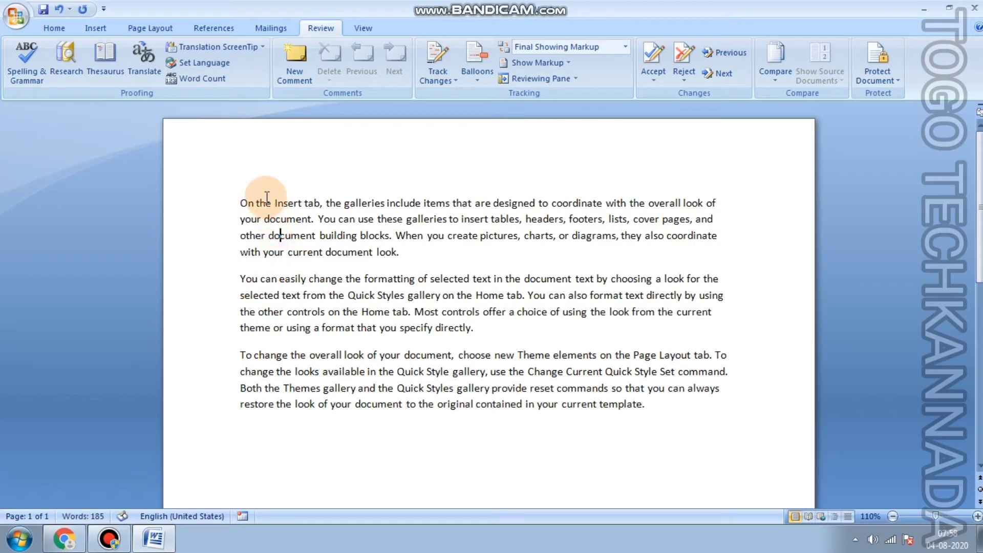
pyautogui.moveTo(210, 203); pyautogui.dragTo(649, 409)
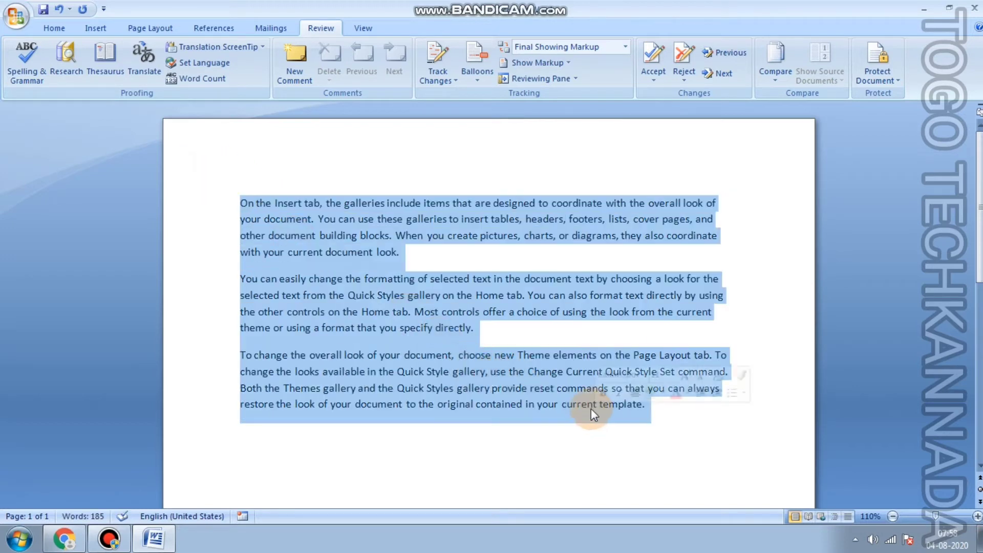
pyautogui.click(197, 79)
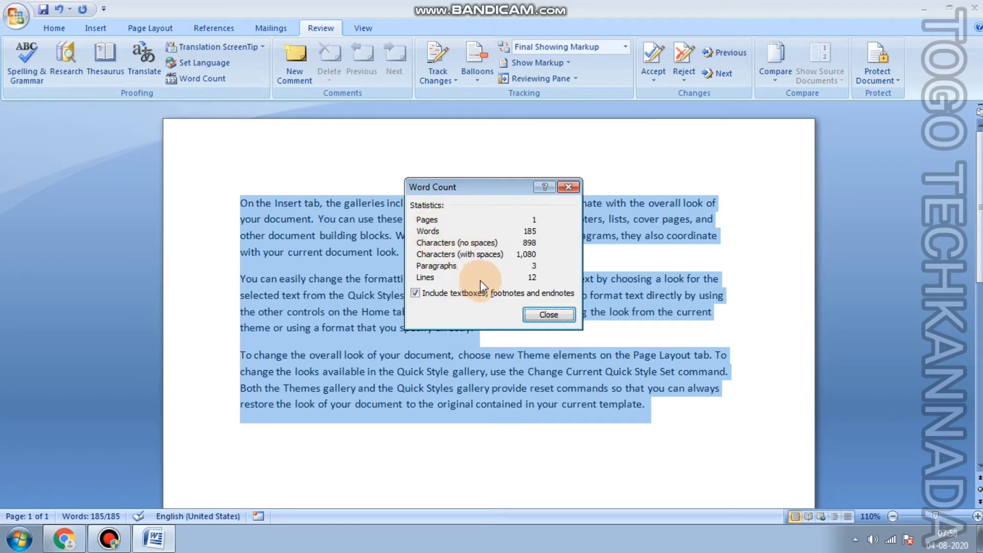
pyautogui.click(547, 315)
pyautogui.click(361, 225)
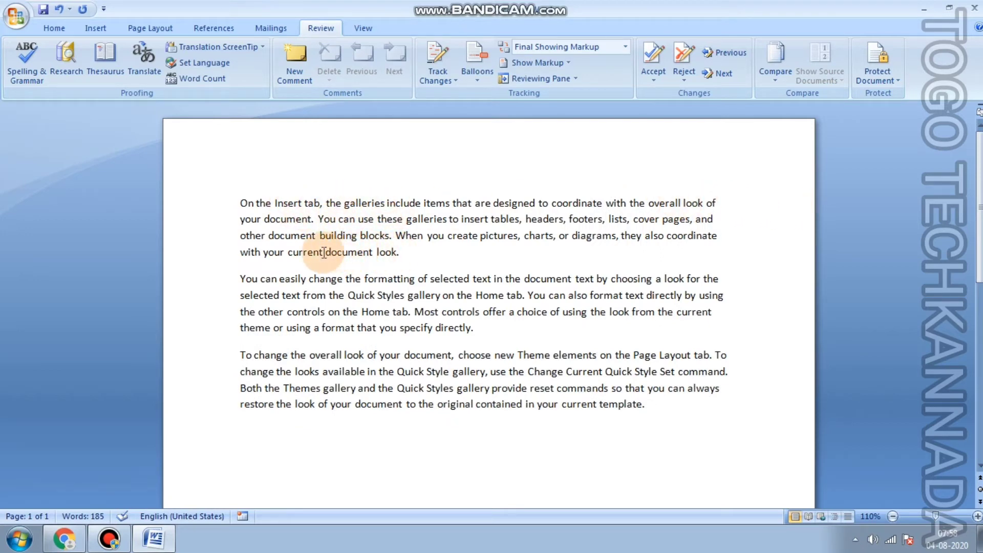
# Add an ABCD comment on the phrase 'document look'.
pyautogui.moveTo(329, 253); pyautogui.dragTo(397, 251)
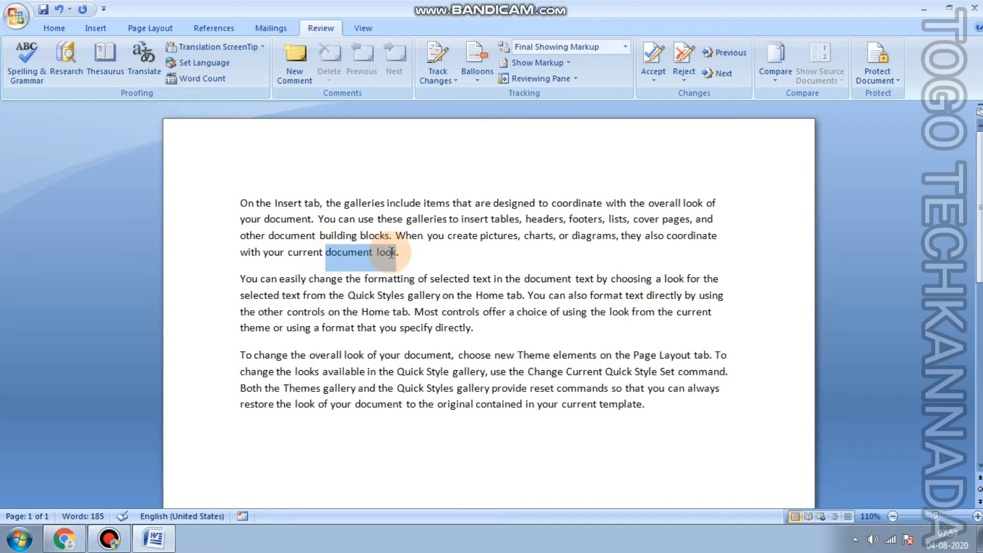
pyautogui.click(302, 77)
pyautogui.click(767, 252)
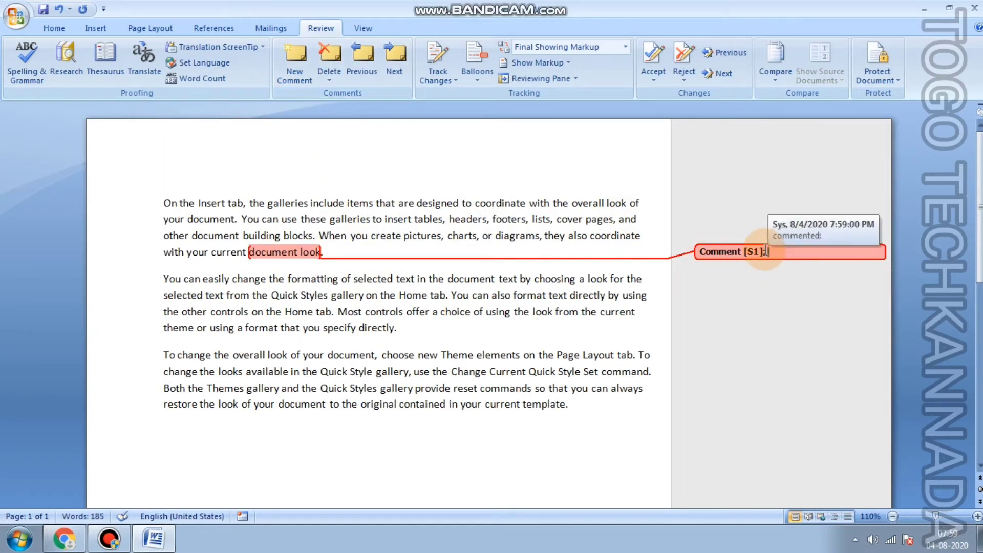
pyautogui.write('ABCD')
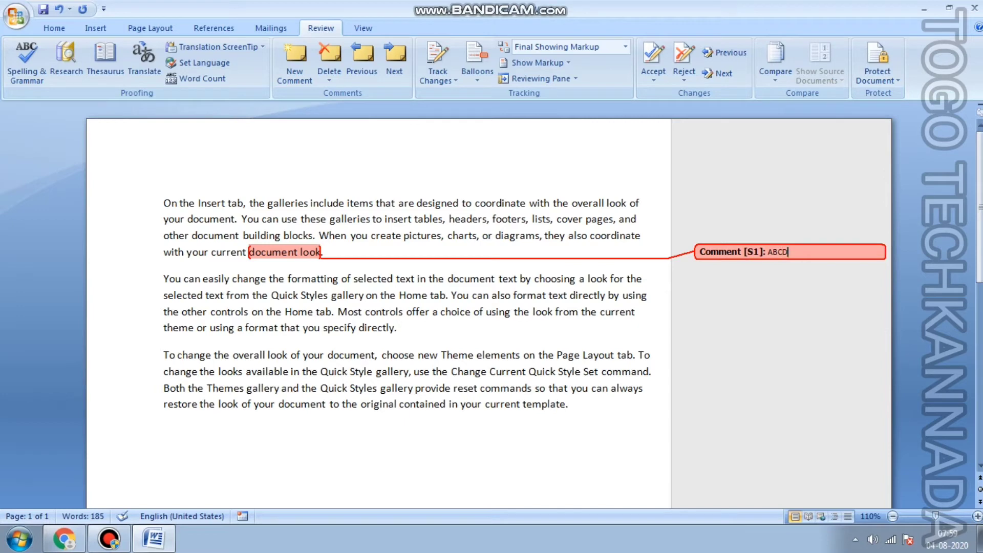
pyautogui.click(591, 314)
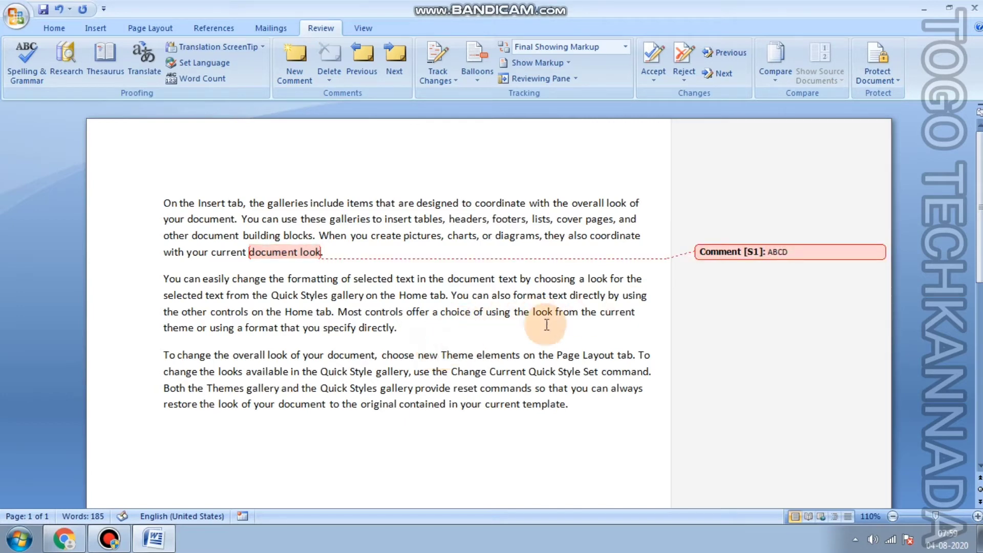
# Add an MNO comment on the word 'template' in the third paragraph.
pyautogui.click(439, 354)
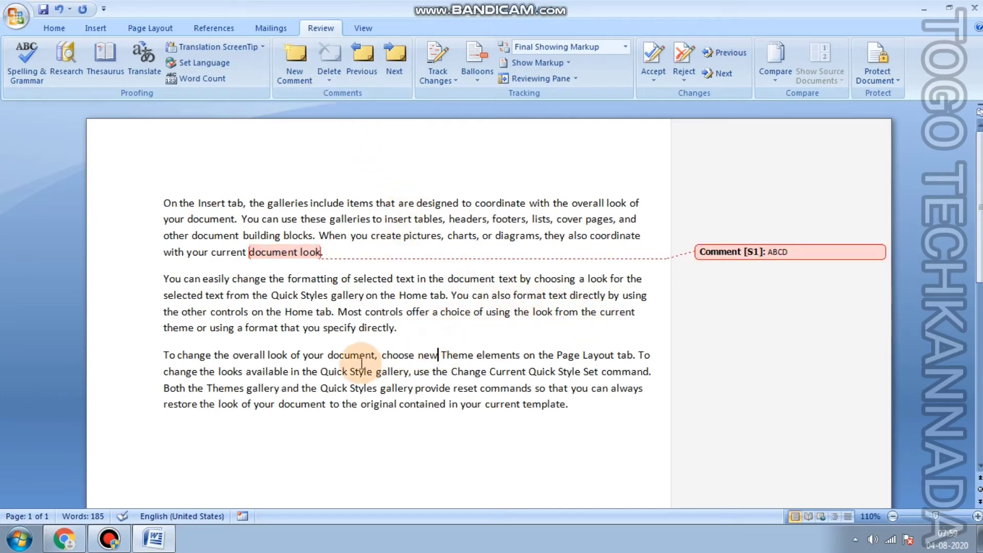
pyautogui.moveTo(328, 357)
pyautogui.mouseDown()
pyautogui.moveTo(384, 362)
pyautogui.moveTo(464, 430)
pyautogui.mouseUp()
pyautogui.click(464, 430)
pyautogui.moveTo(526, 404); pyautogui.dragTo(562, 408)
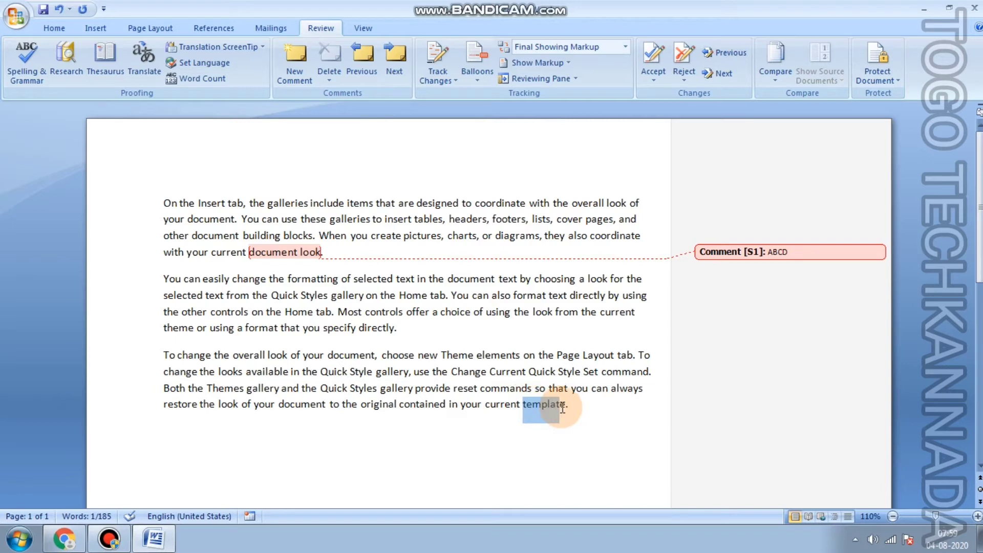
pyautogui.click(289, 71)
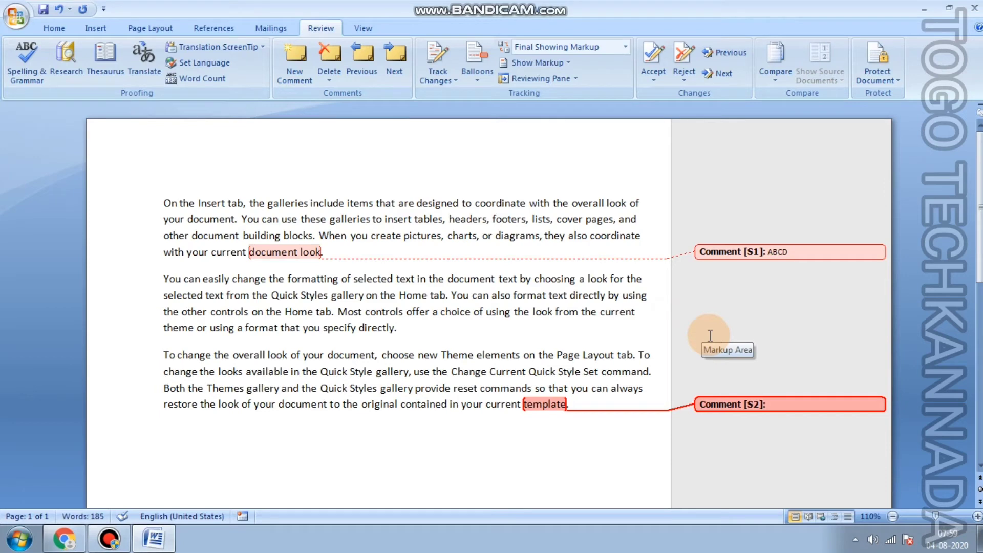
pyautogui.write('mn')
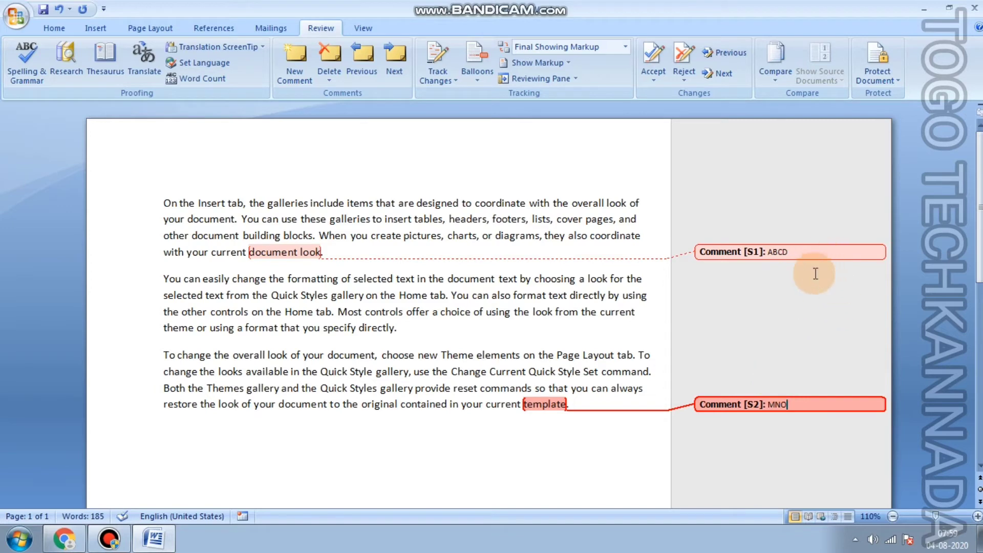
pyautogui.click(799, 404)
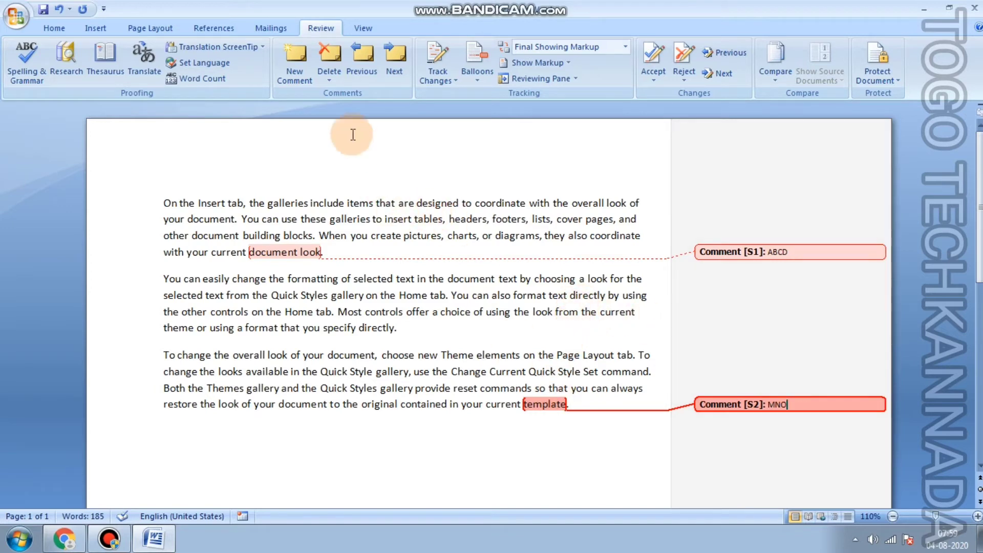
# Step through the comments and delete the ABCD comment on 'document look'.
pyautogui.click(398, 67)
pyautogui.click(466, 304)
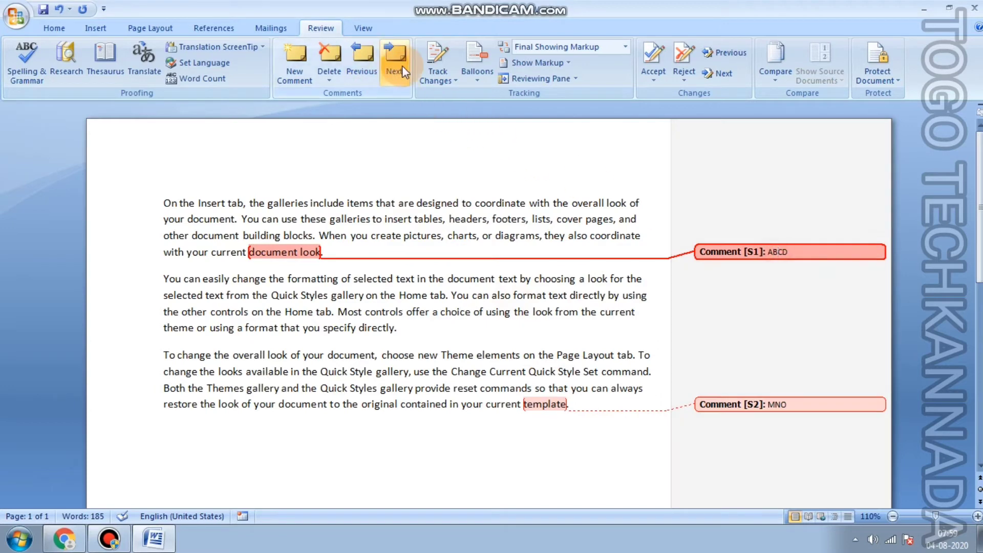
pyautogui.click(401, 66)
pyautogui.click(375, 74)
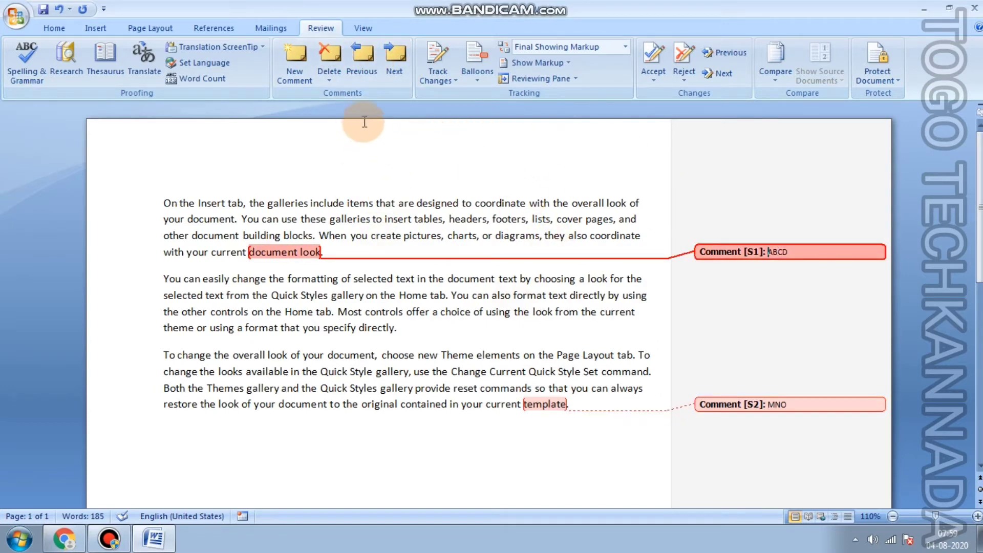
pyautogui.click(331, 65)
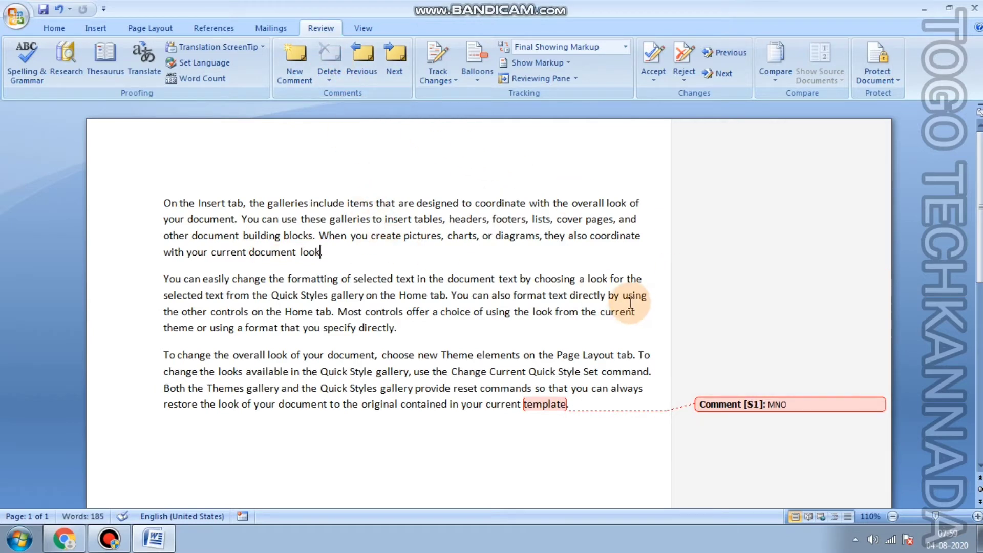
# Add a PICS comment on the words 'create pictures'.
pyautogui.click(402, 236)
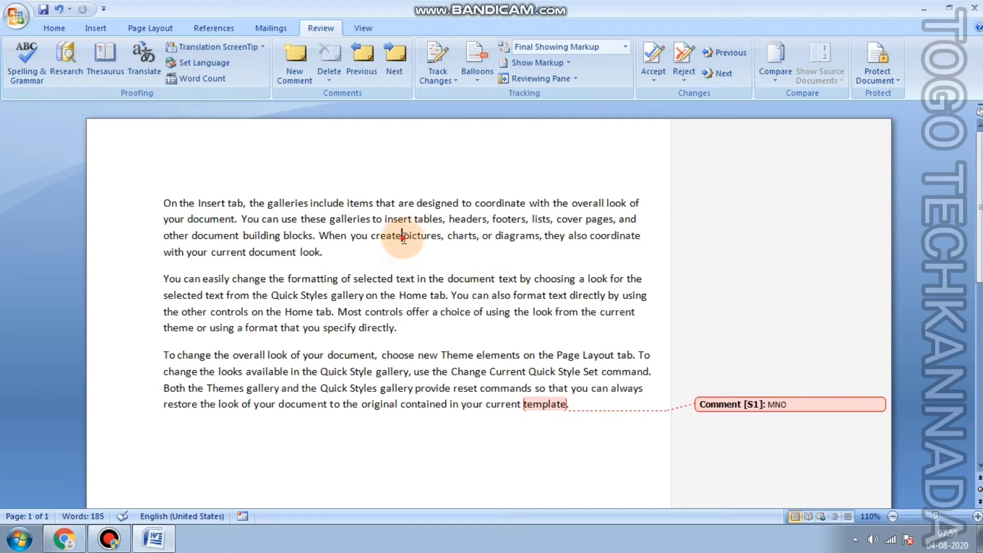
pyautogui.moveTo(404, 237); pyautogui.dragTo(432, 238)
pyautogui.click(306, 74)
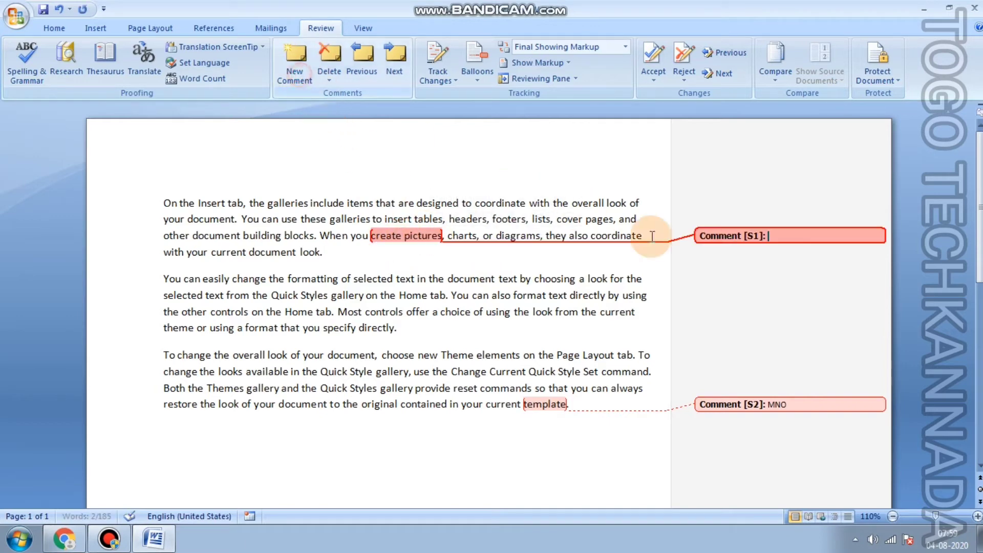
pyautogui.write('Pl')
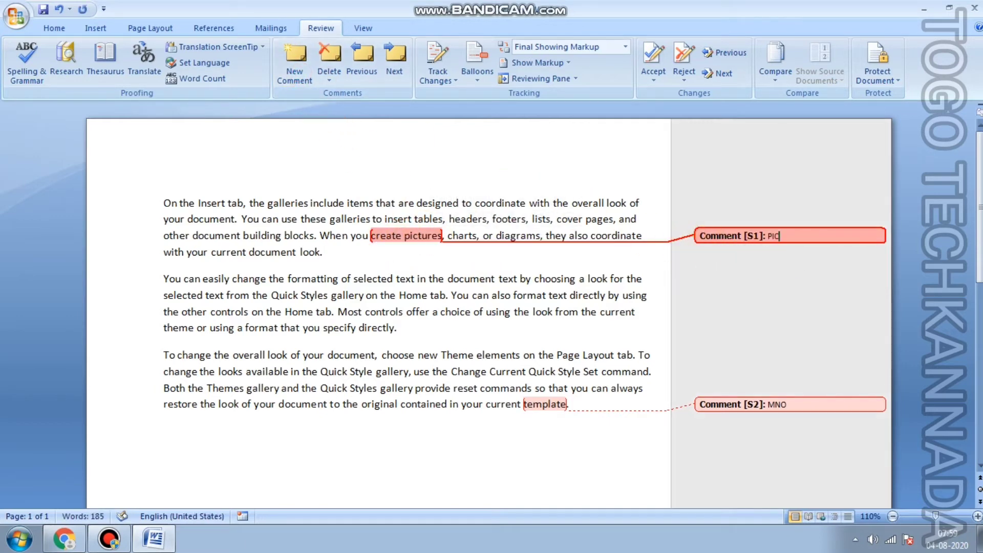
pyautogui.press('Return')
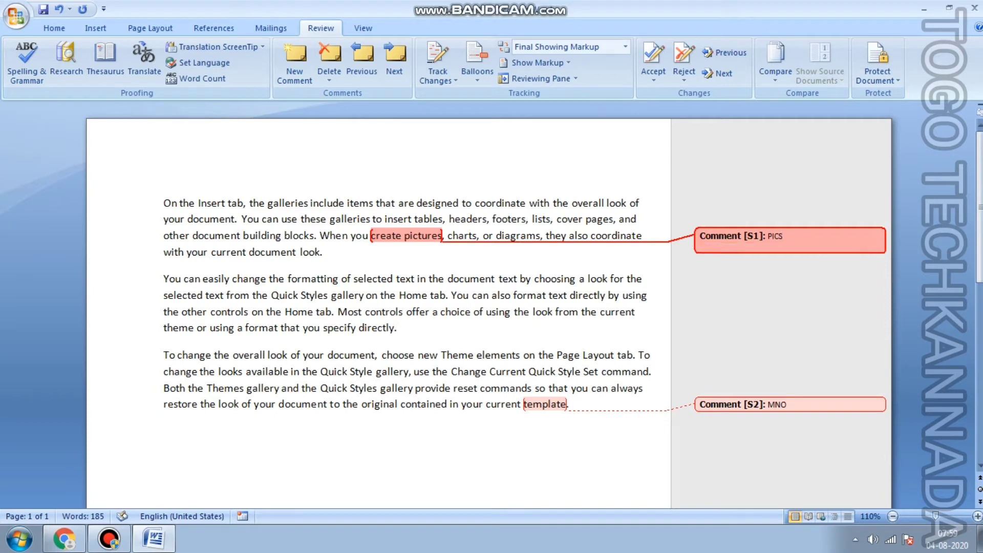
pyautogui.press('BackSpace')
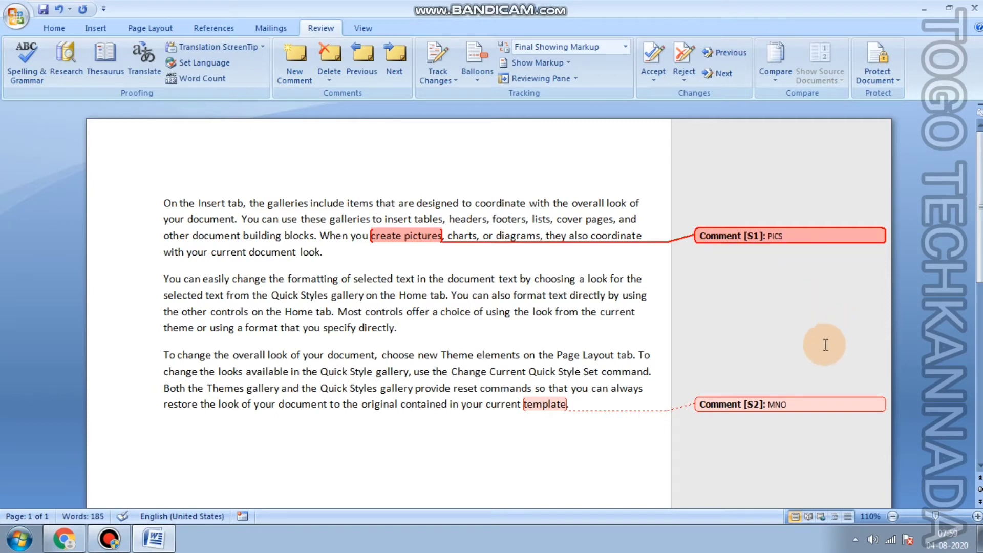
pyautogui.doubleClick(562, 311)
pyautogui.click(559, 251)
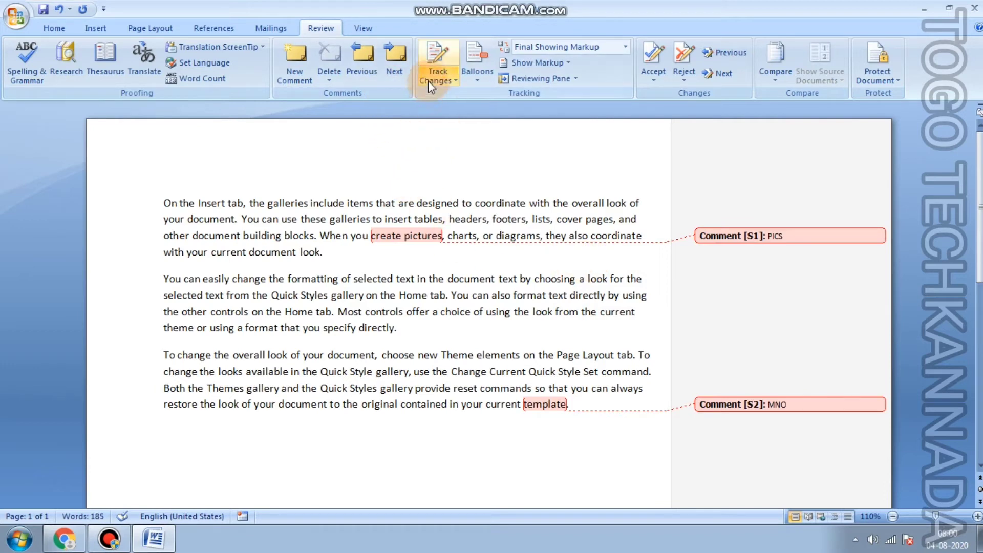
# Turn on Track Changes and delete the second paragraph as a tracked change.
pyautogui.click(429, 55)
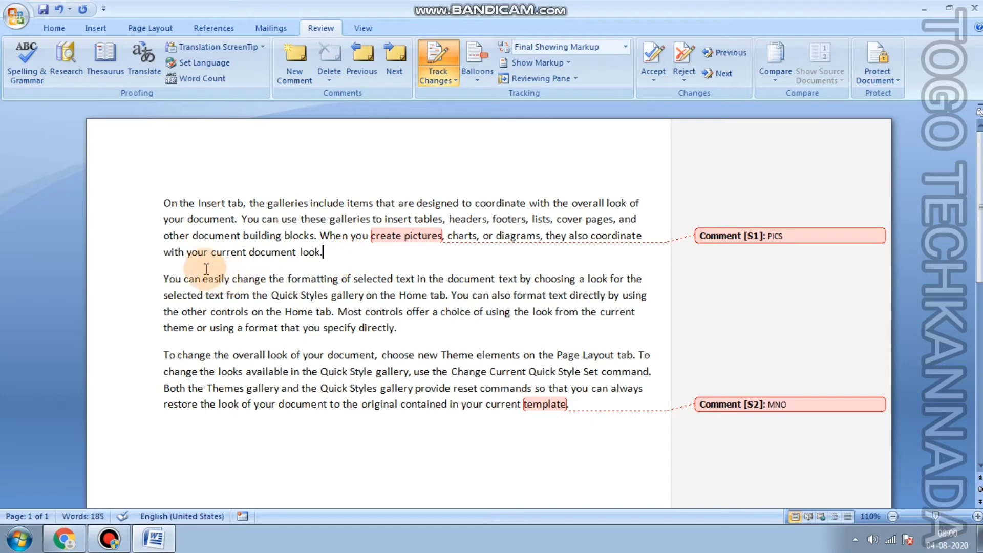
pyautogui.moveTo(163, 279)
pyautogui.mouseDown()
pyautogui.moveTo(301, 284)
pyautogui.moveTo(501, 330)
pyautogui.mouseUp()
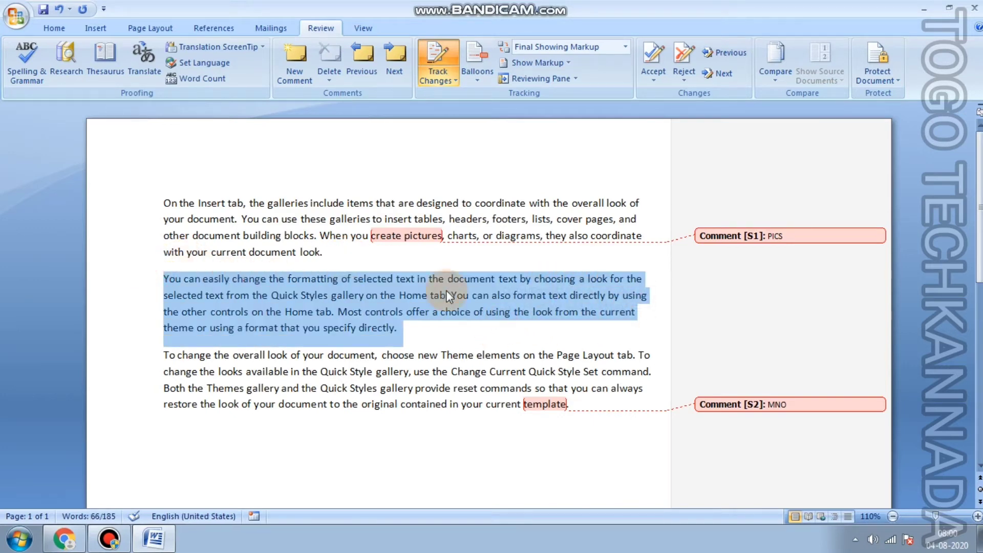
pyautogui.press('Delete')
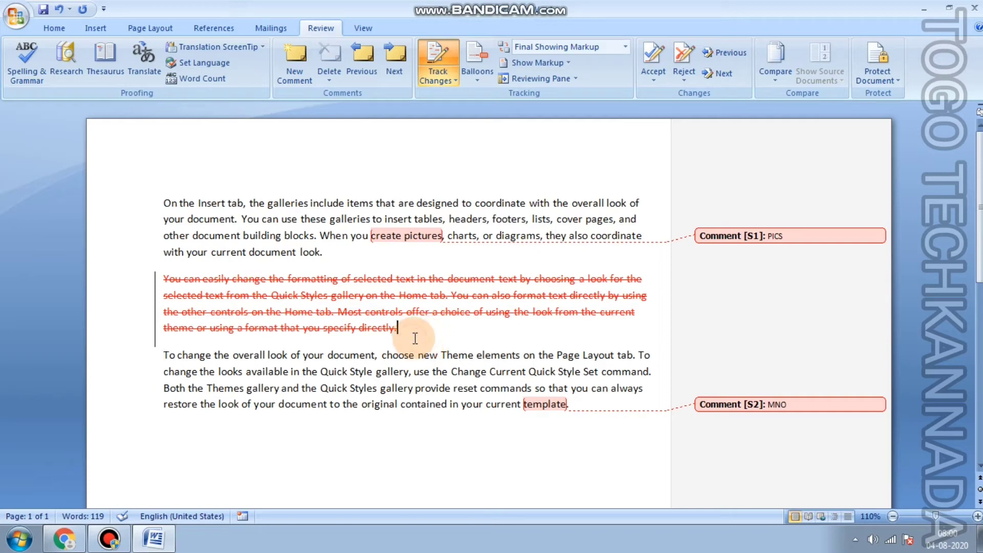
pyautogui.press('Return')
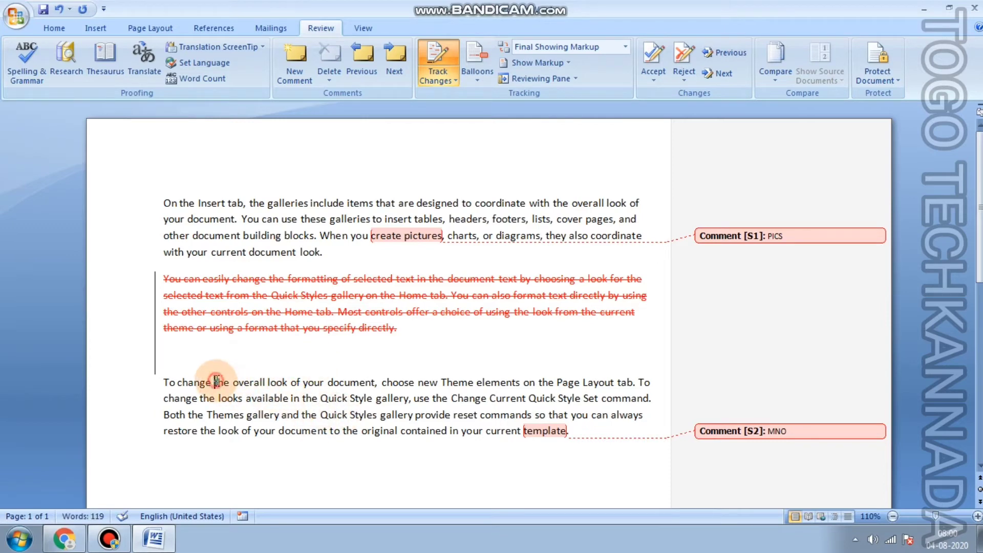
# Make the first two sentences of the third paragraph bold.
pyautogui.moveTo(214, 382); pyautogui.dragTo(460, 379)
pyautogui.moveTo(163, 382); pyautogui.dragTo(676, 403)
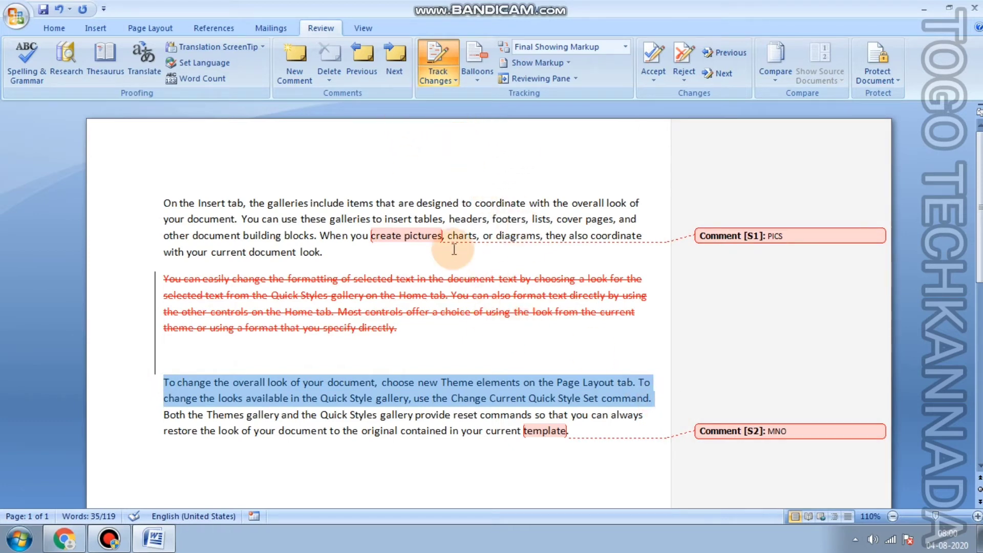
pyautogui.hotkey('ctrl', 'b')
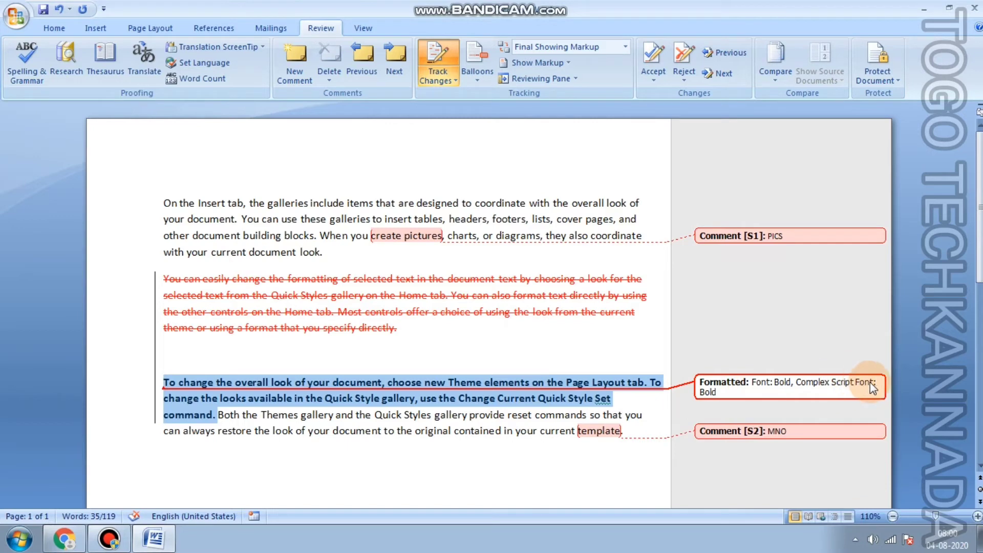
pyautogui.click(499, 309)
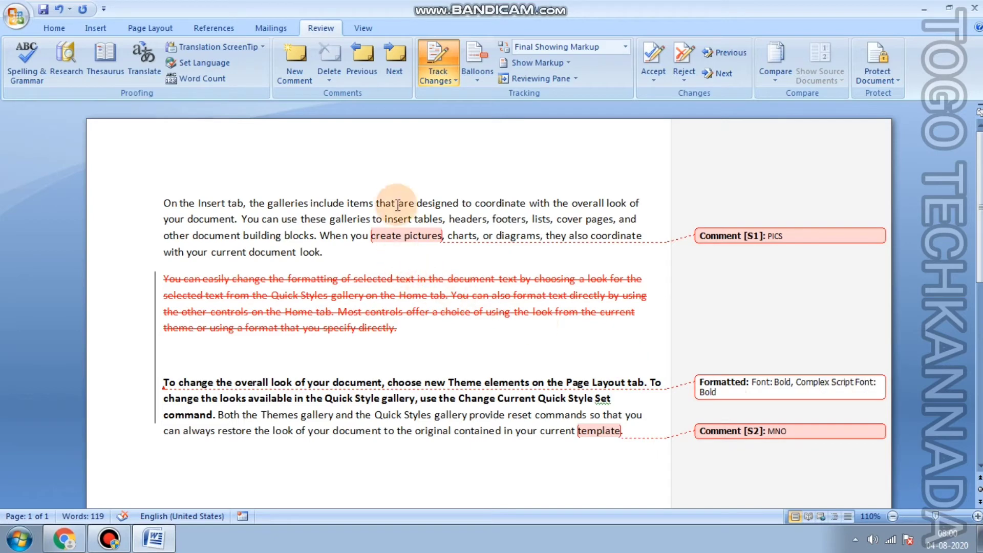
pyautogui.click(431, 77)
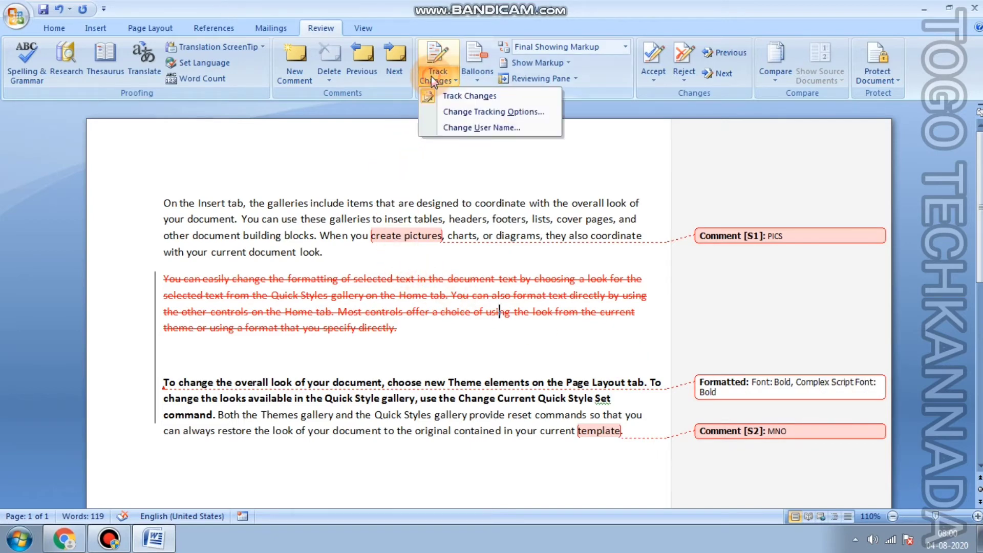
pyautogui.click(465, 112)
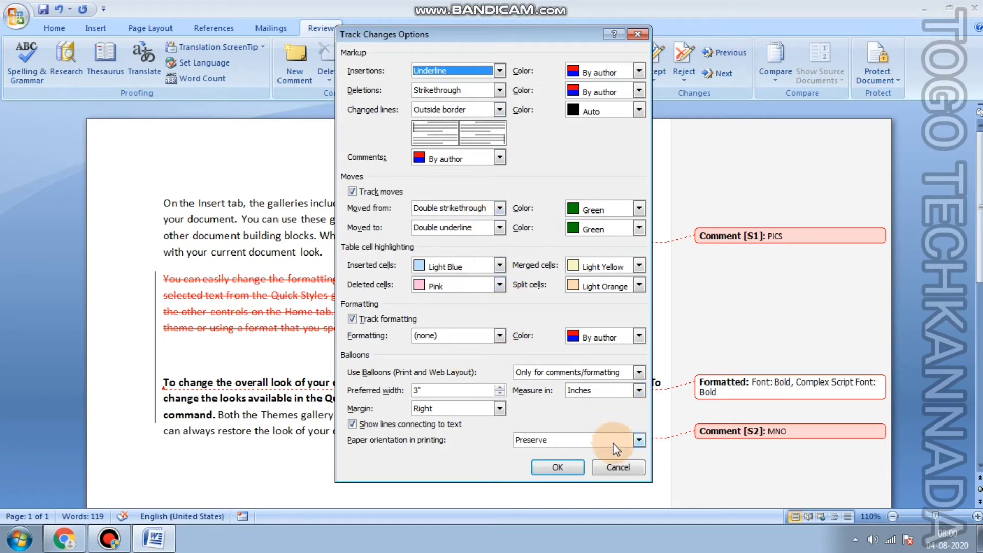
pyautogui.click(625, 467)
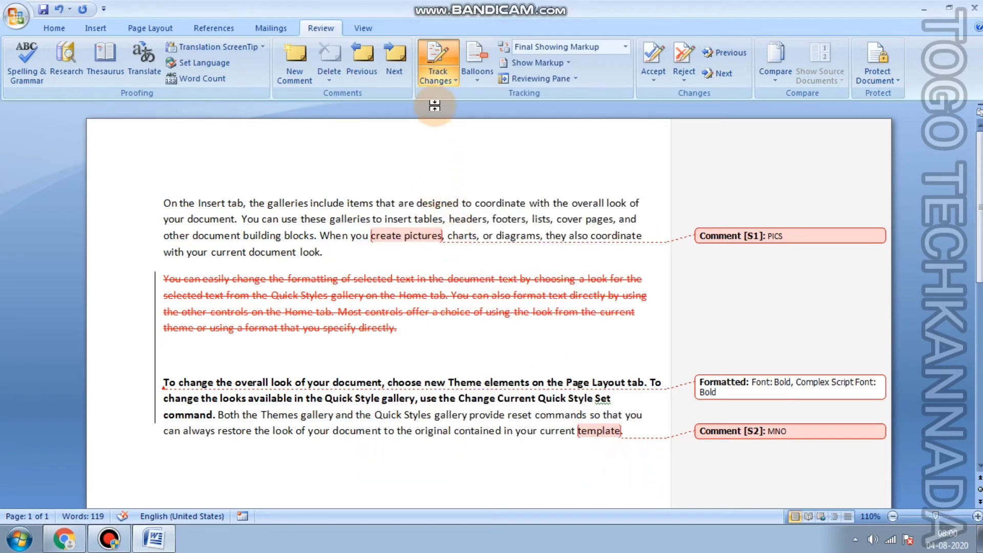
pyautogui.click(449, 82)
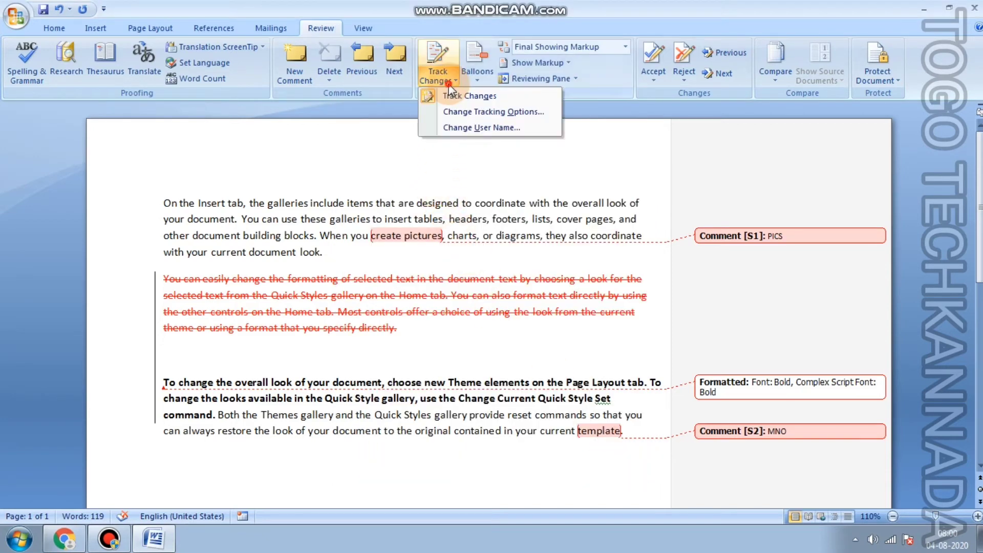
pyautogui.click(471, 128)
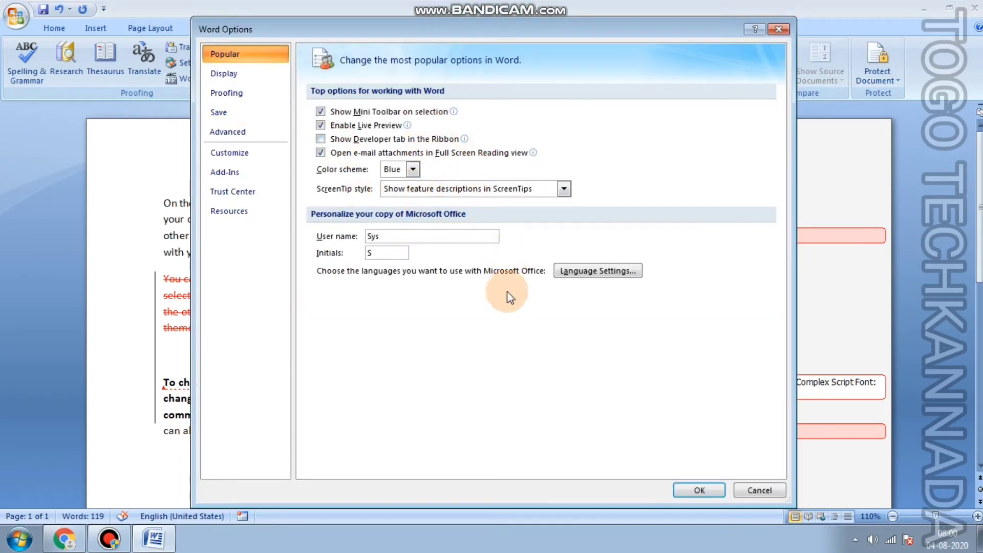
pyautogui.click(753, 491)
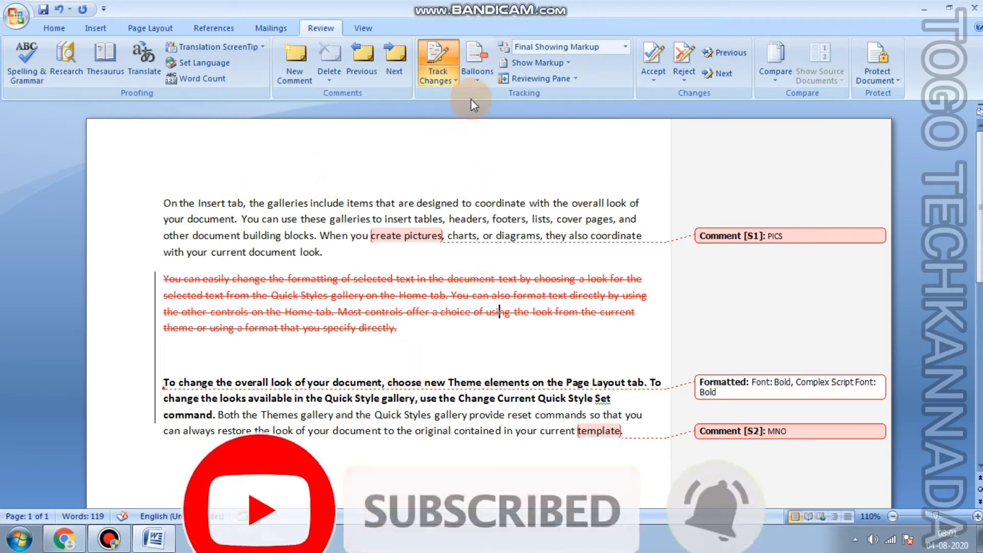
pyautogui.click(478, 75)
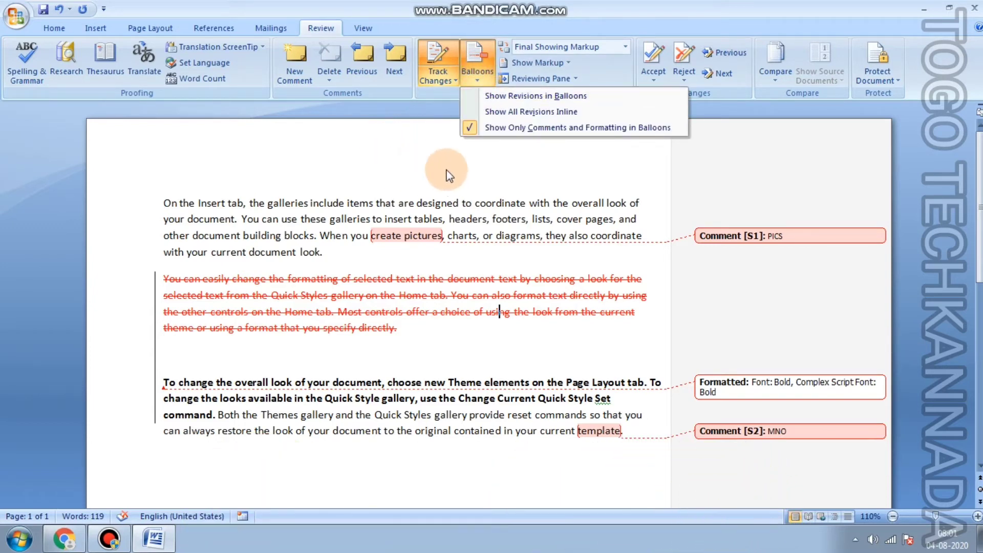
pyautogui.click(585, 128)
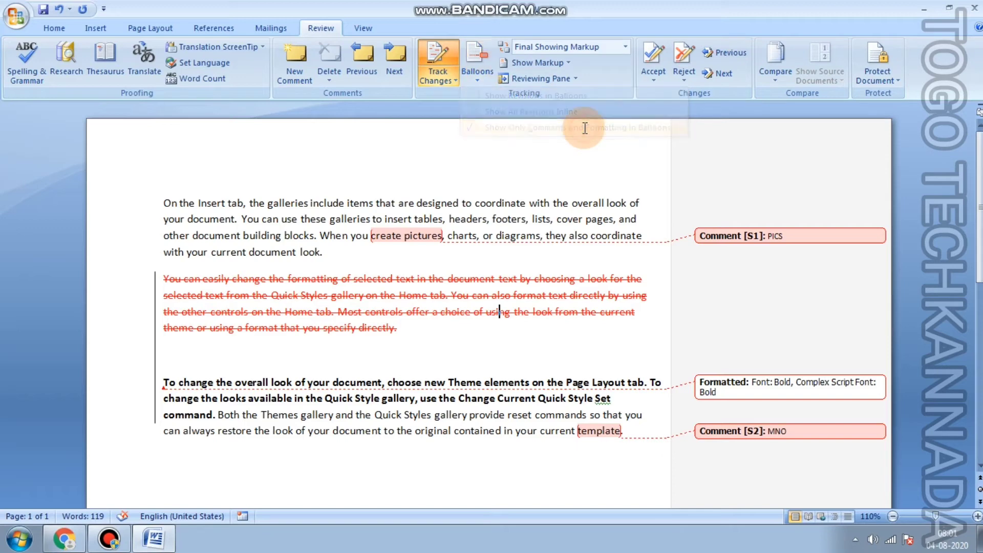
pyautogui.click(477, 74)
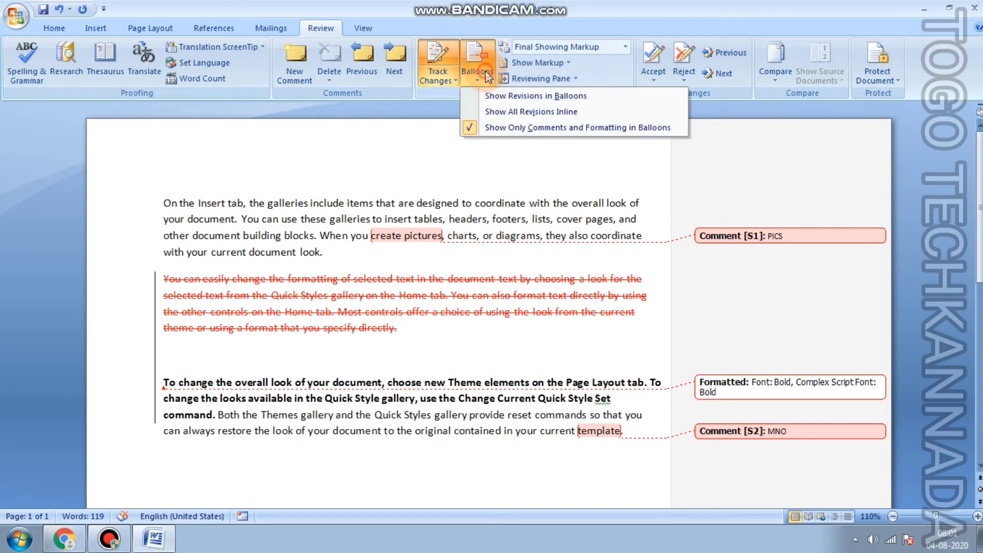
pyautogui.click(506, 95)
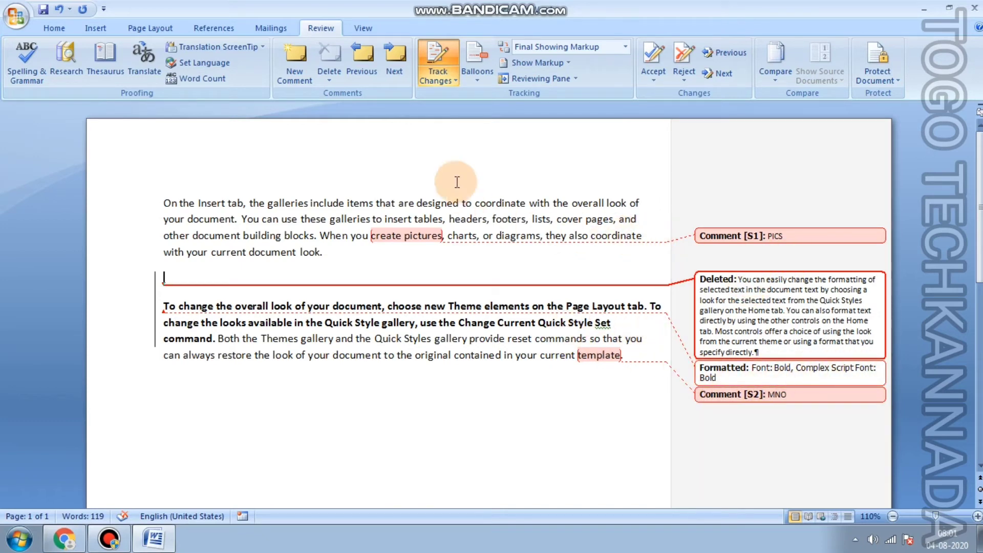
pyautogui.click(444, 81)
pyautogui.click(478, 75)
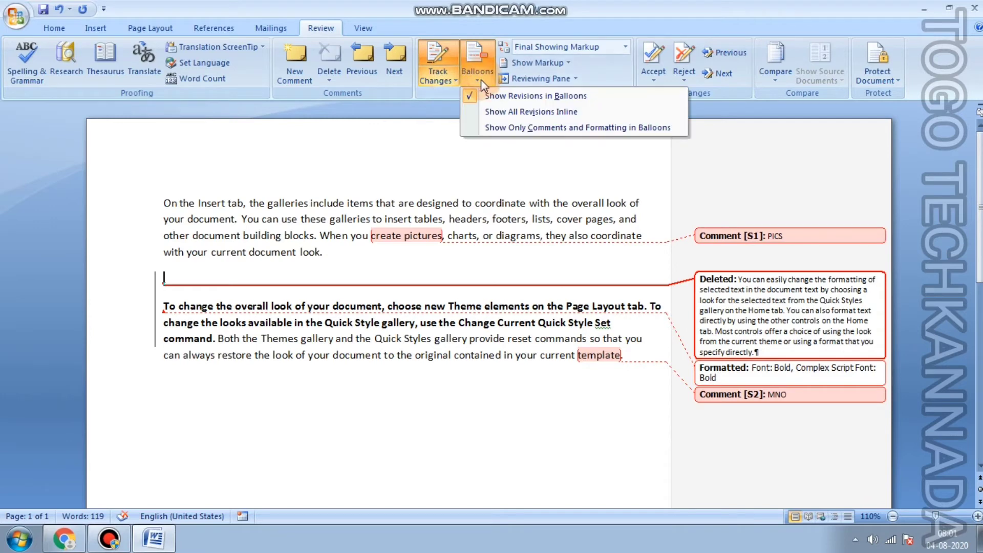
pyautogui.click(493, 107)
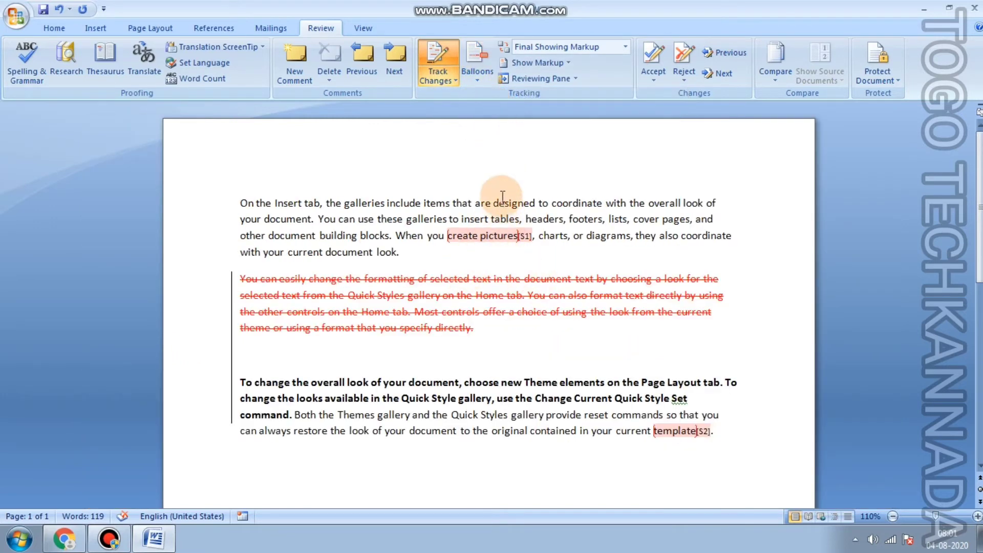
pyautogui.click(465, 74)
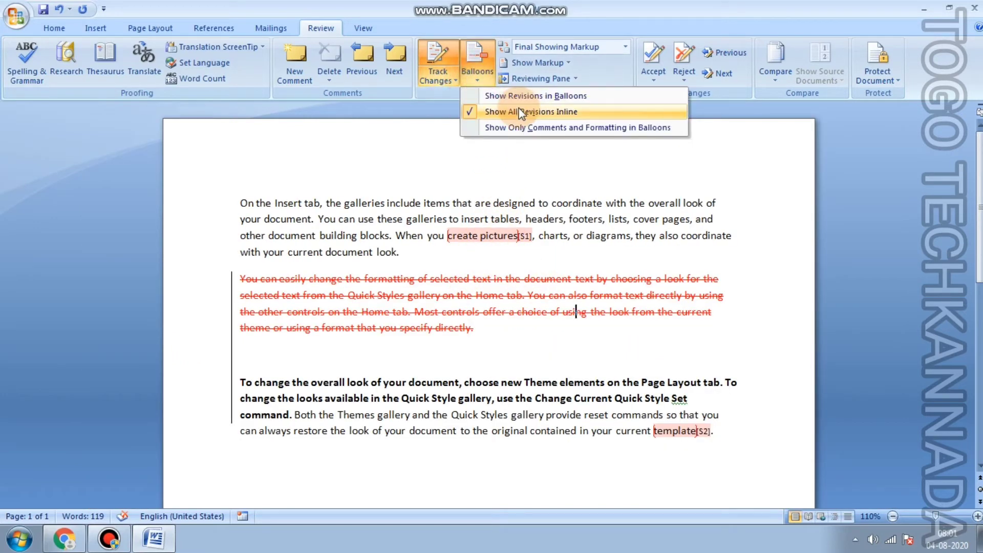
pyautogui.click(511, 128)
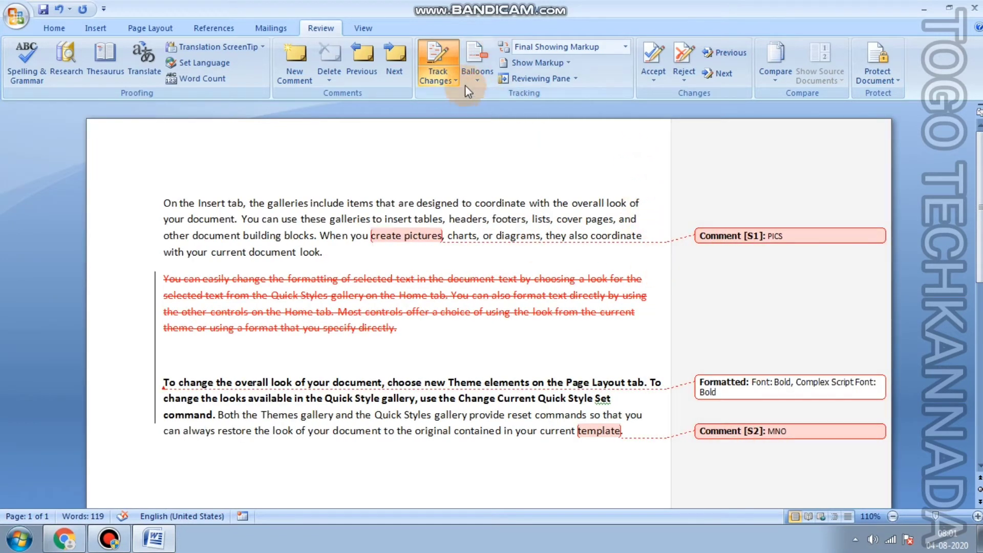
pyautogui.click(469, 75)
pyautogui.click(543, 126)
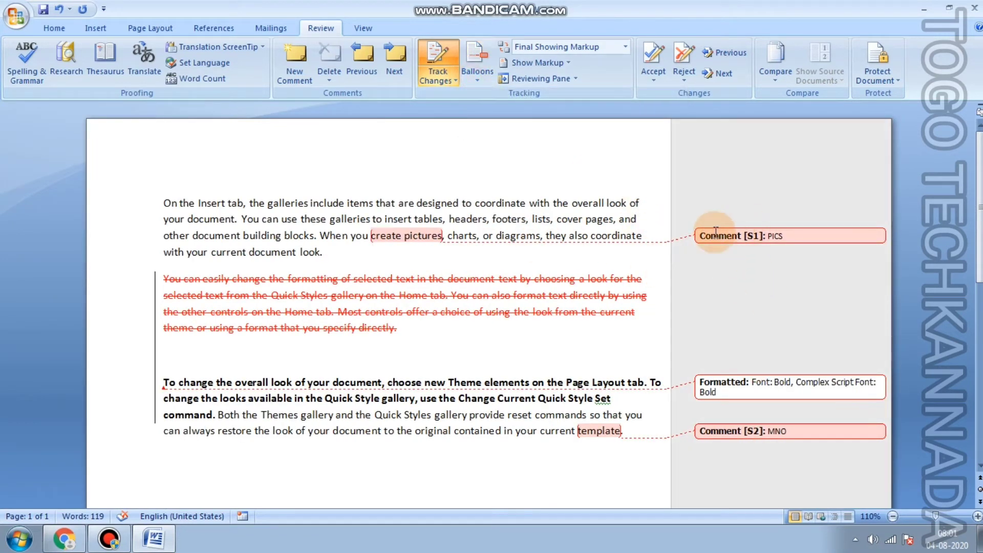
pyautogui.click(477, 67)
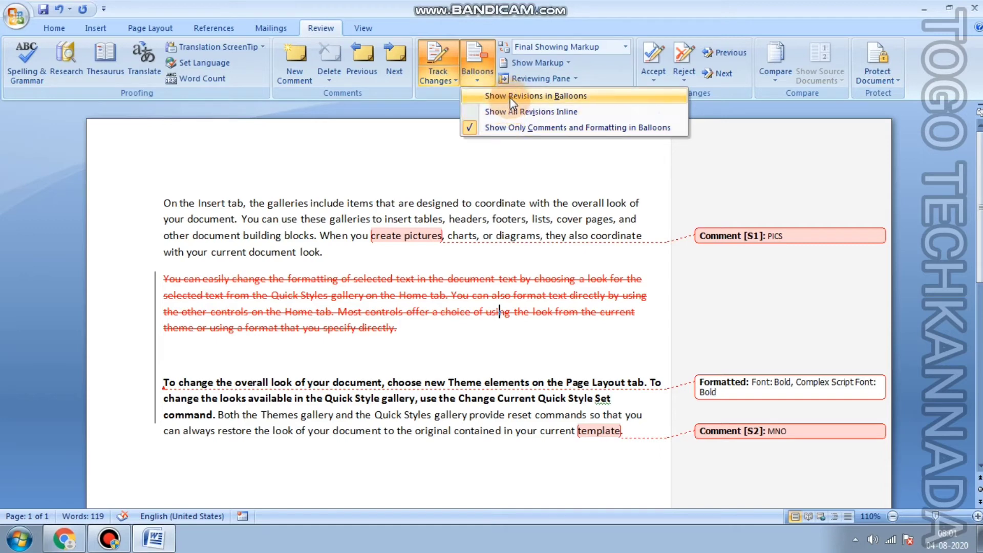
pyautogui.click(510, 140)
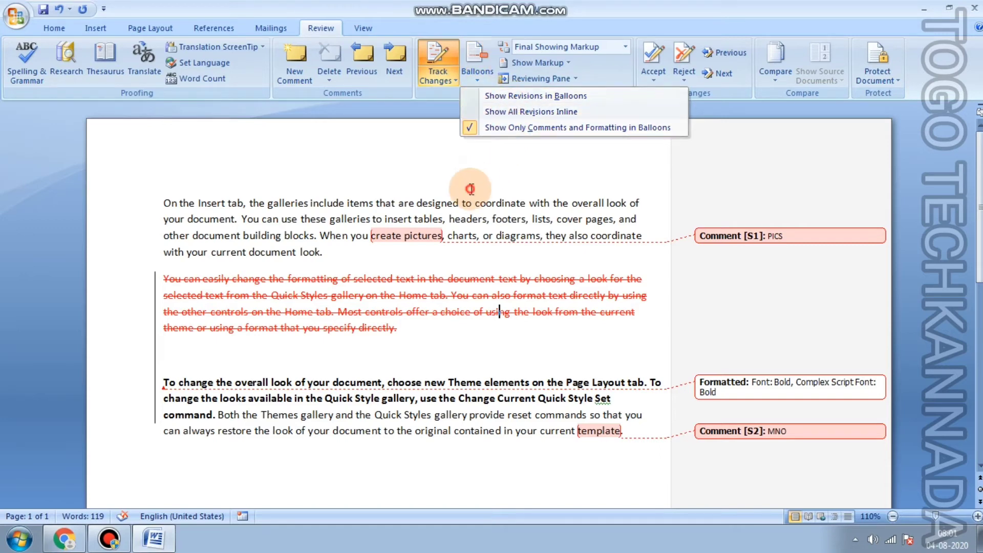
pyautogui.click(474, 88)
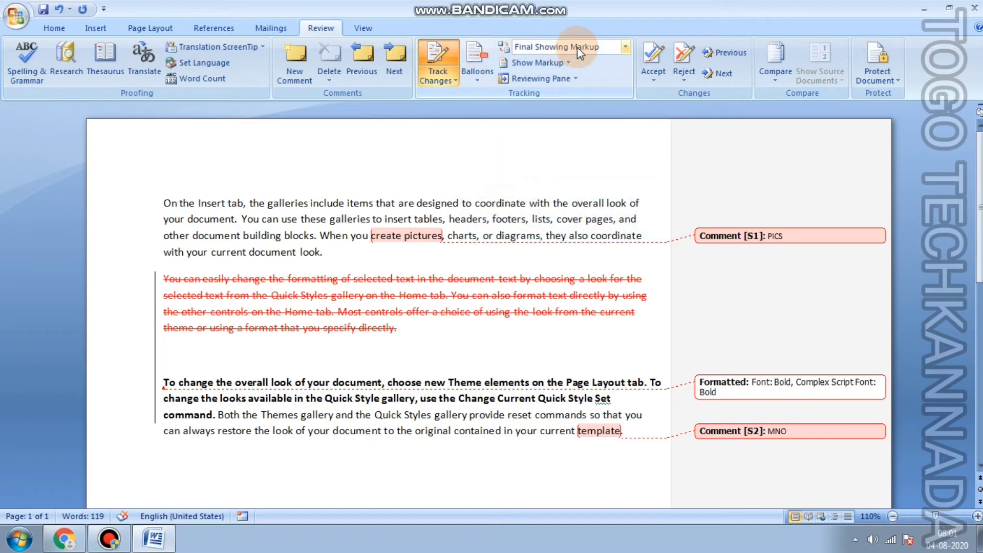
pyautogui.click(627, 46)
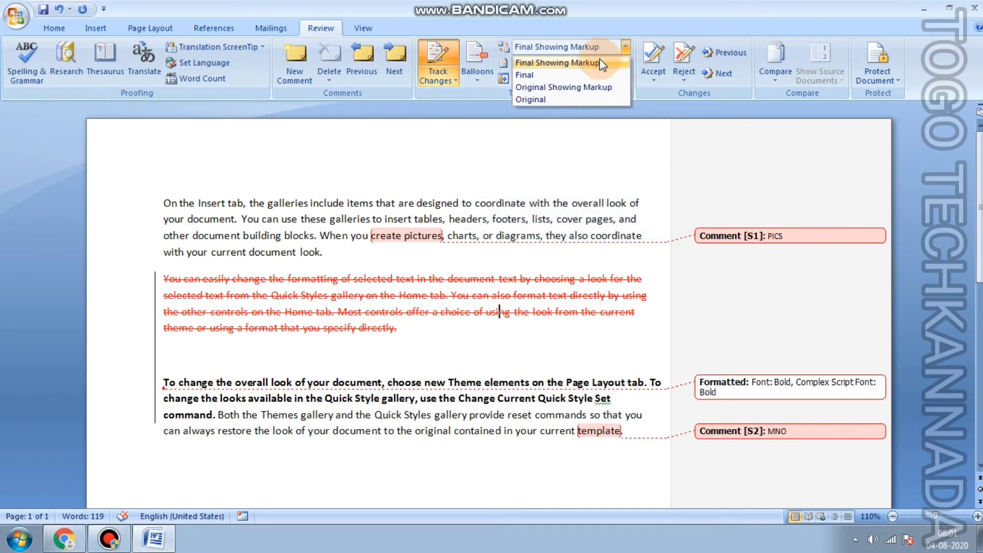
pyautogui.click(602, 62)
pyautogui.click(626, 47)
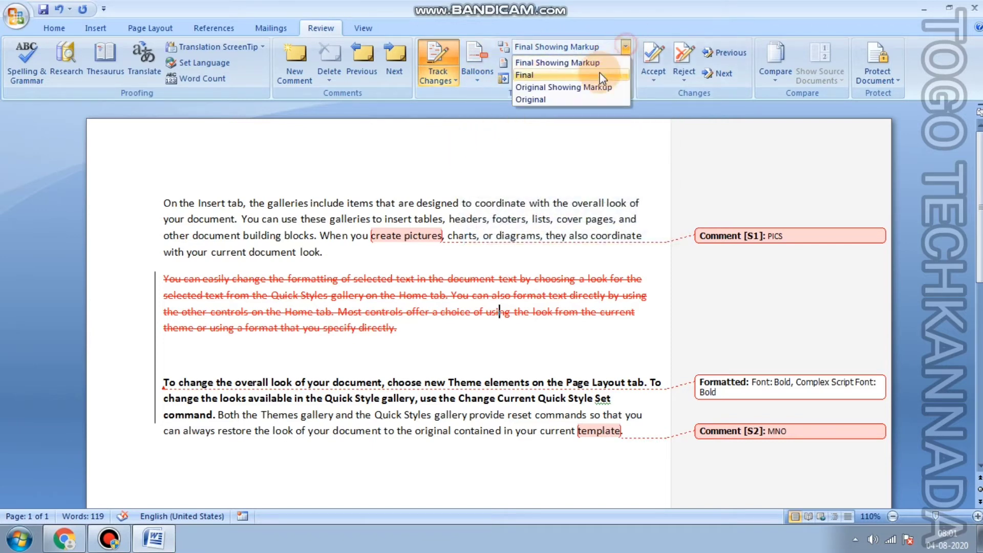
pyautogui.click(575, 76)
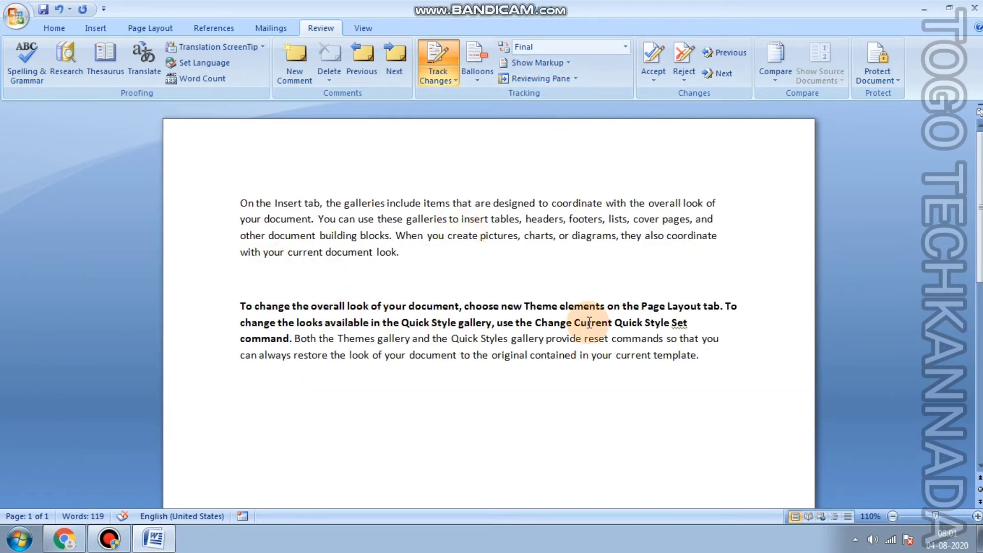
pyautogui.click(619, 48)
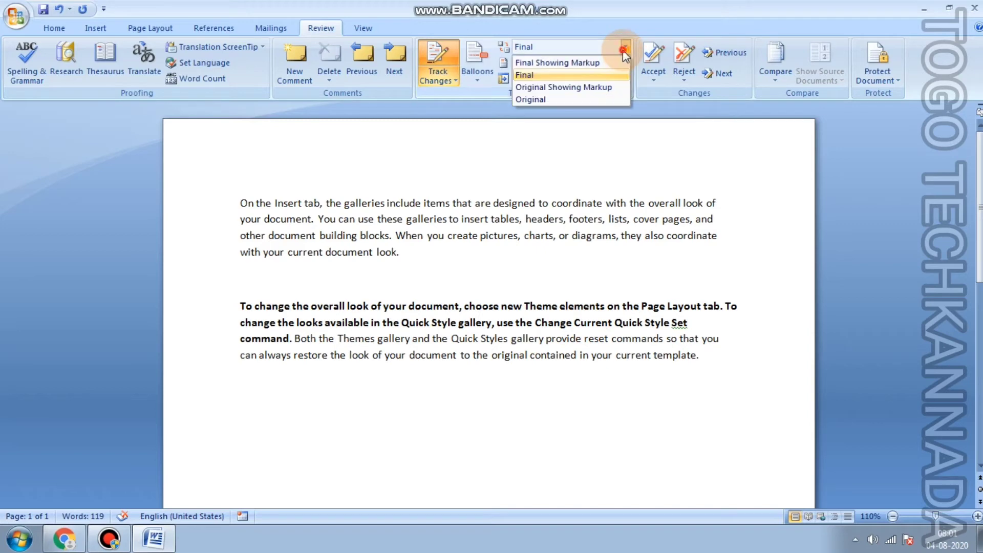
pyautogui.click(605, 87)
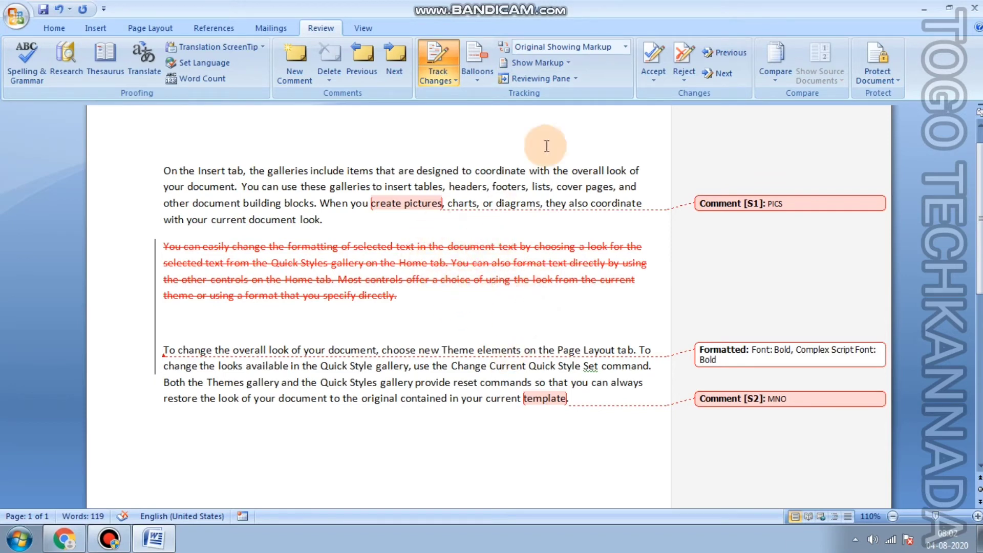
pyautogui.click(625, 47)
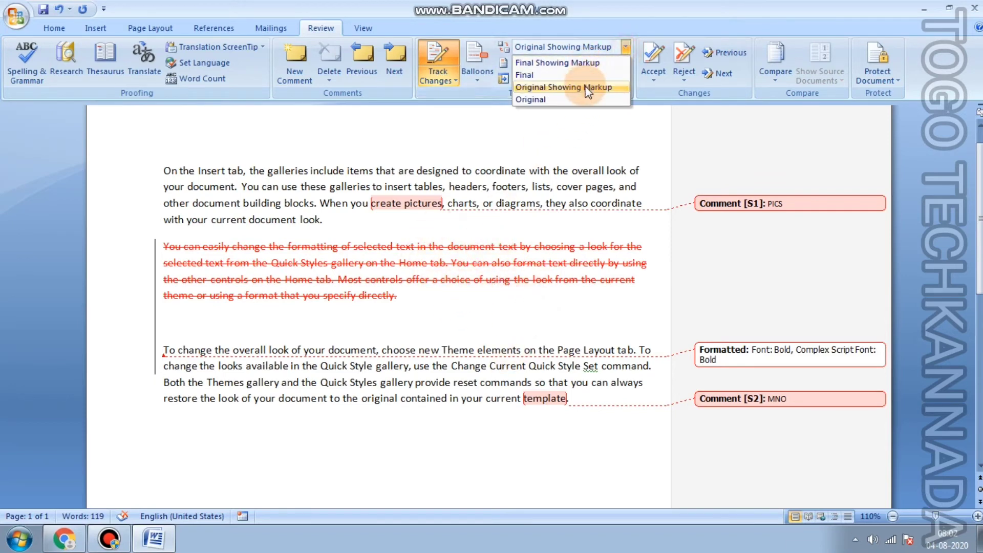
pyautogui.click(586, 87)
pyautogui.click(624, 48)
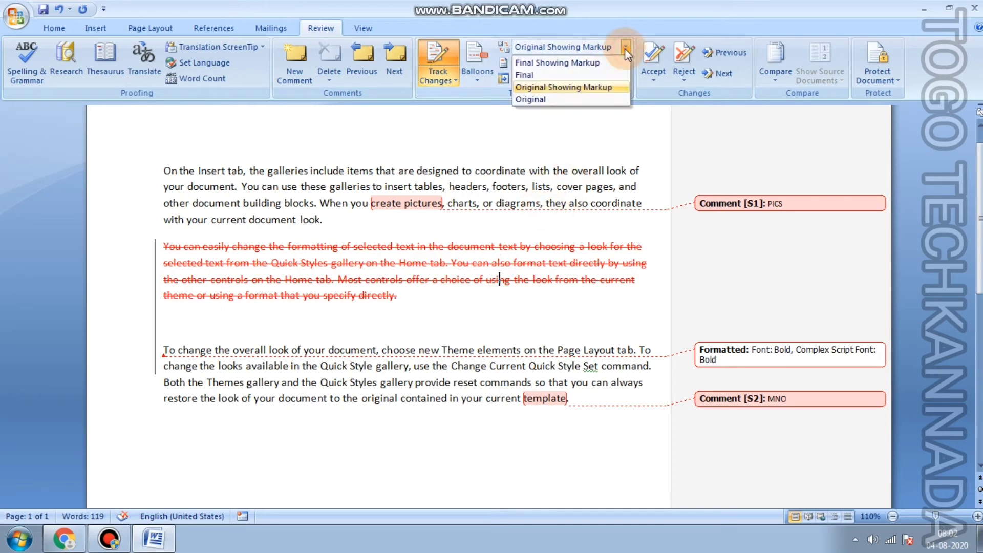
pyautogui.click(566, 101)
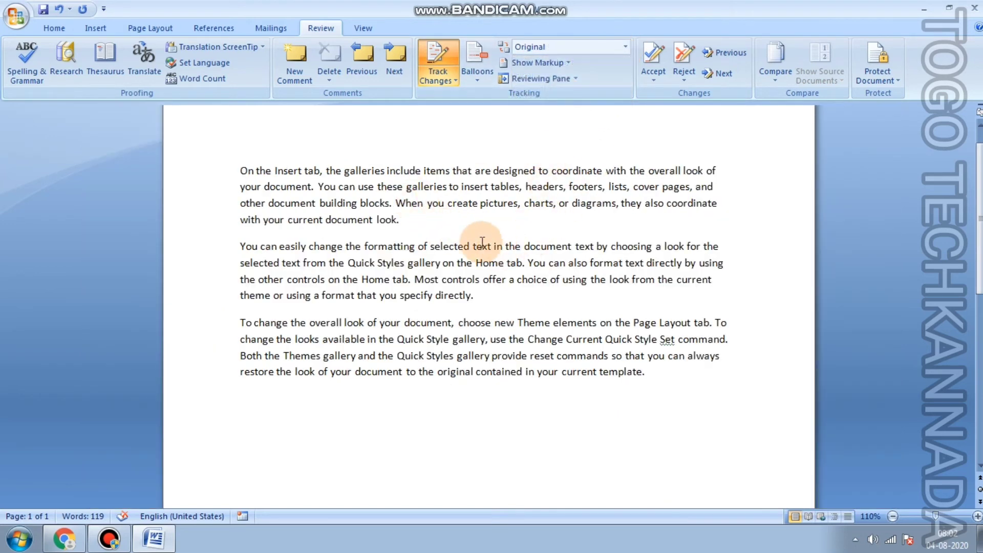
pyautogui.click(625, 46)
pyautogui.click(607, 63)
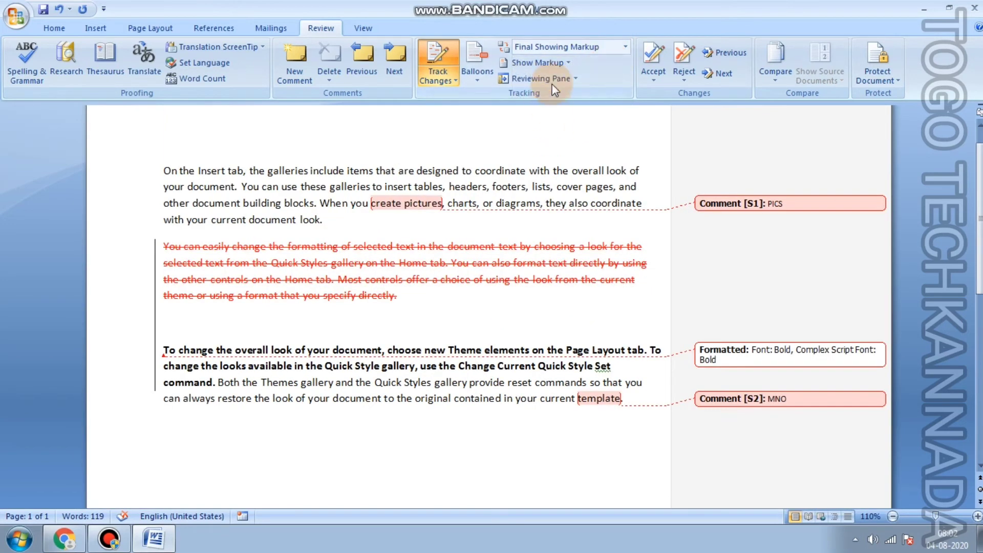
pyautogui.click(554, 62)
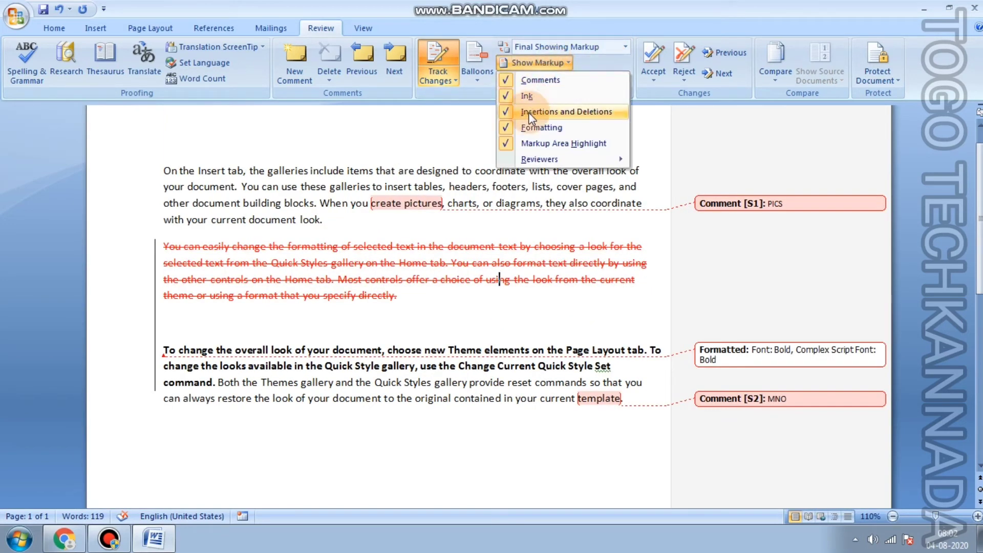
pyautogui.click(529, 81)
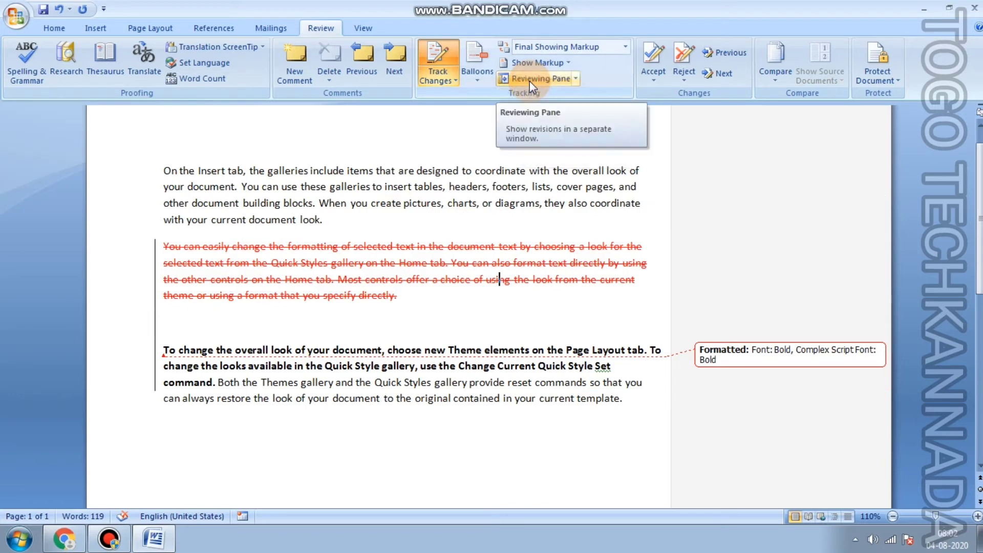
pyautogui.click(548, 64)
pyautogui.click(548, 80)
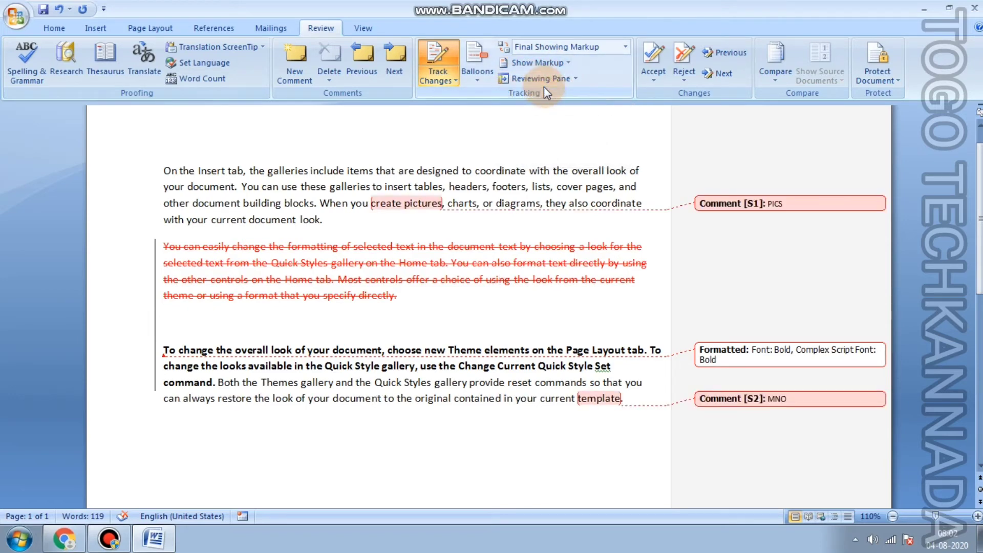
pyautogui.click(548, 64)
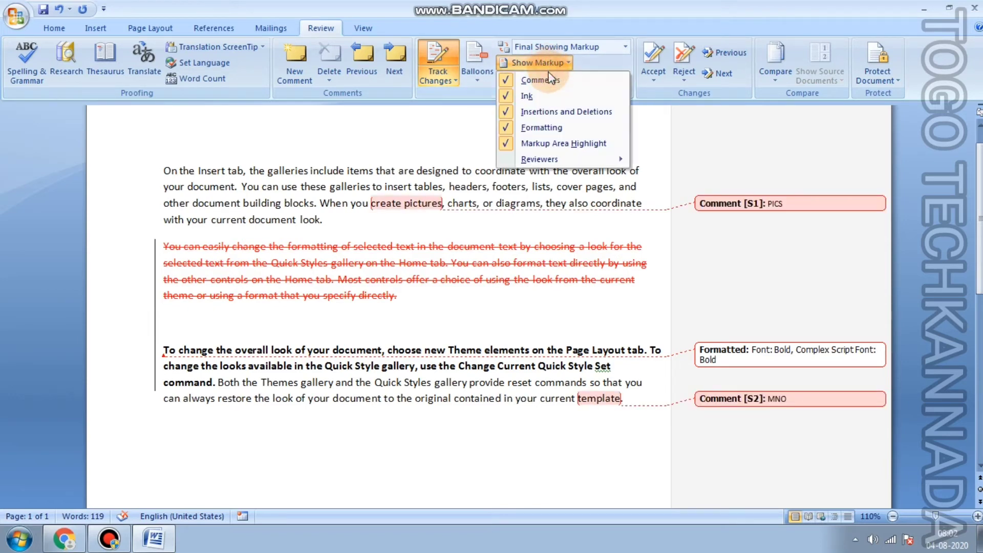
pyautogui.click(537, 127)
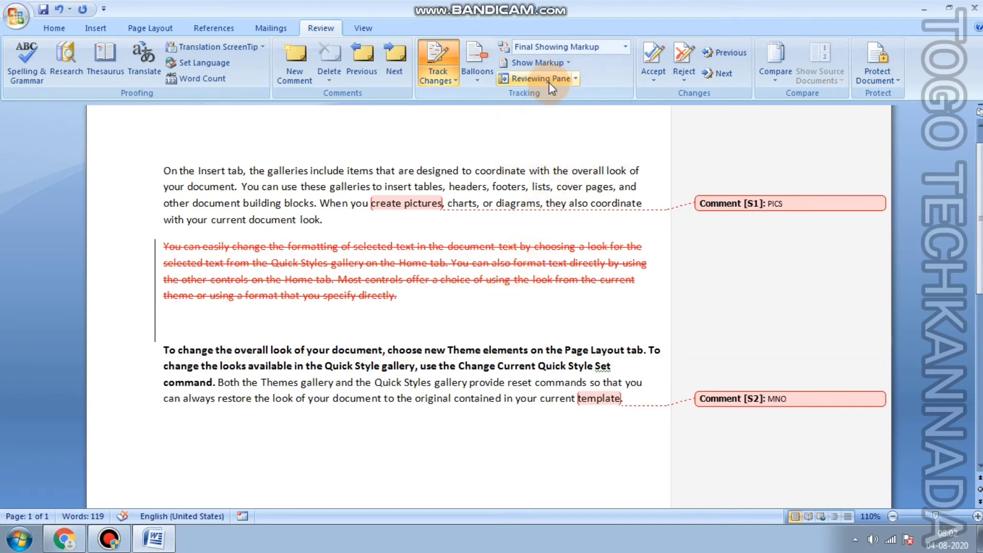
pyautogui.click(549, 81)
pyautogui.click(549, 82)
pyautogui.click(548, 63)
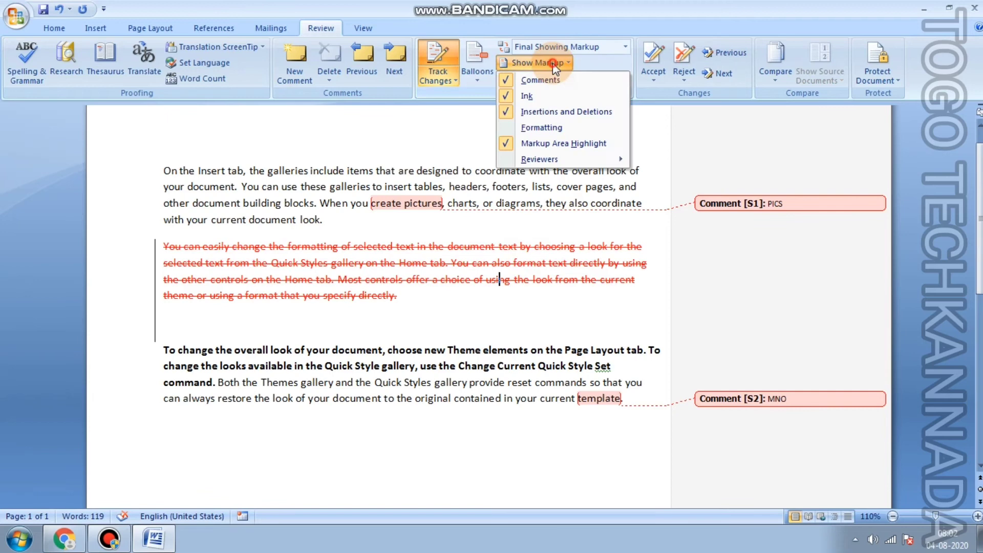
pyautogui.click(548, 129)
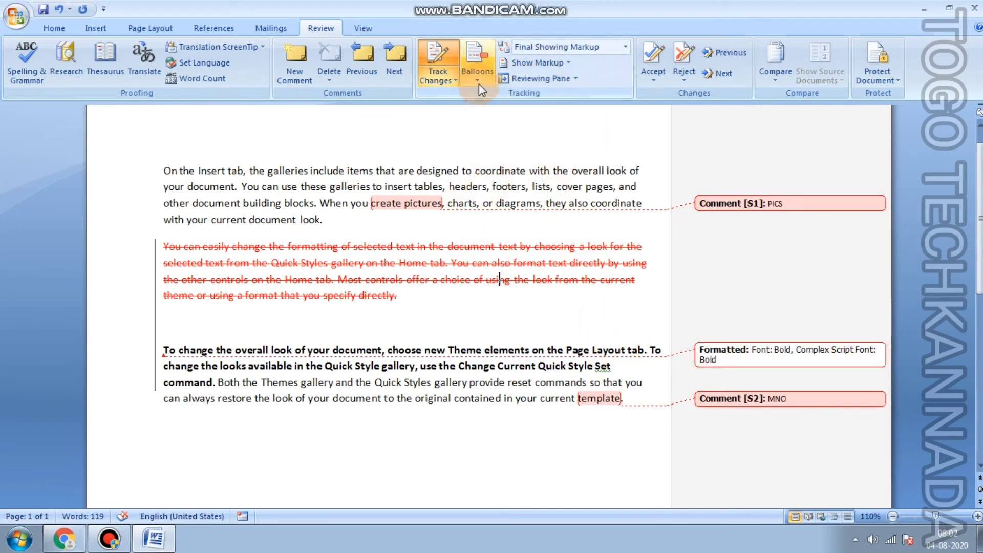
pyautogui.click(538, 62)
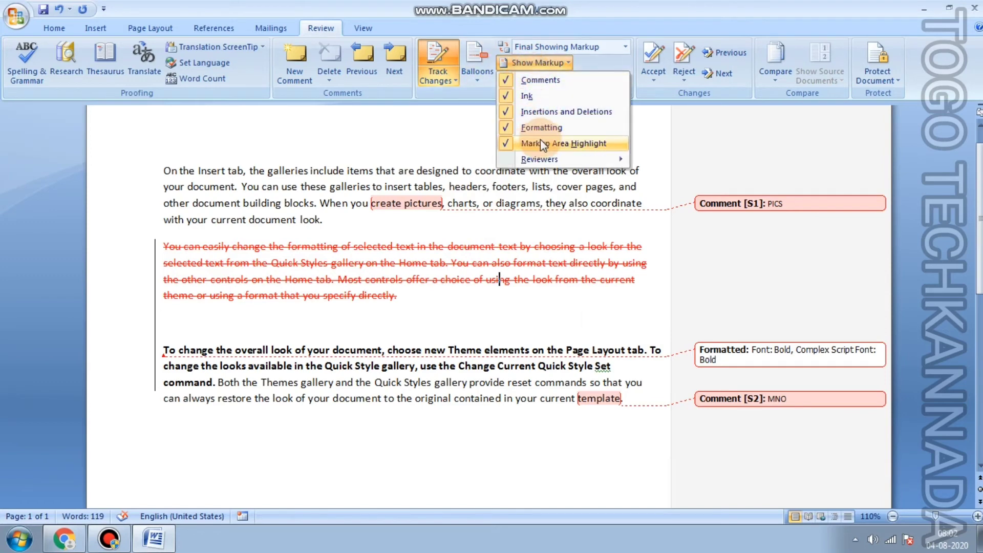
pyautogui.click(435, 202)
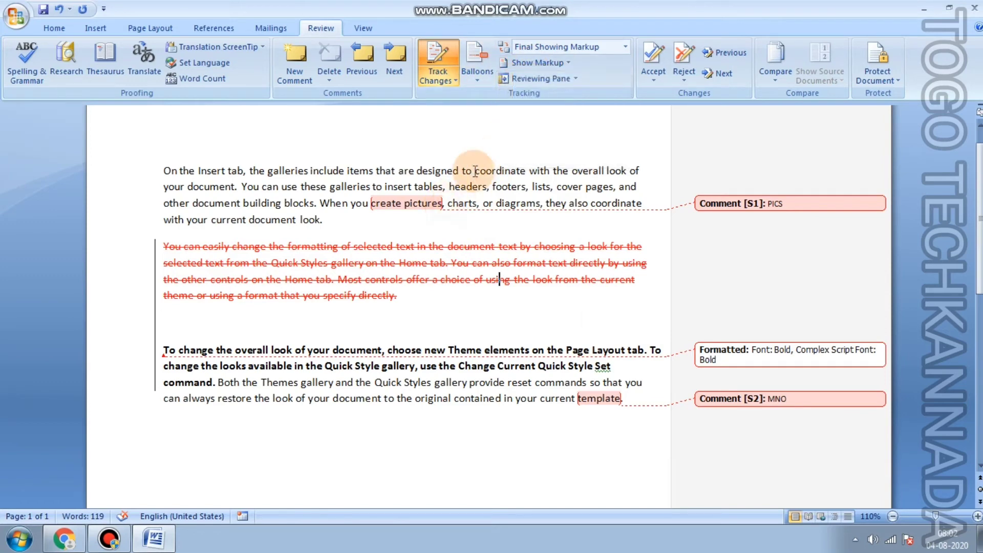
# Open the Reviewing Pane listing 5 revisions: 1 insertion, 1 deletion, 1 formatting, 2 comments.
pyautogui.click(551, 82)
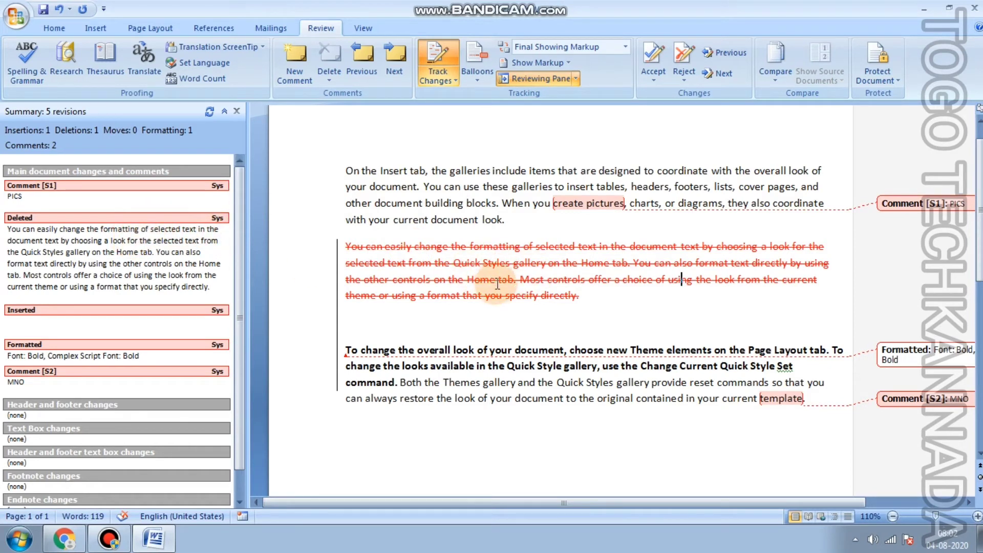
pyautogui.scroll(-1, 500, 283)
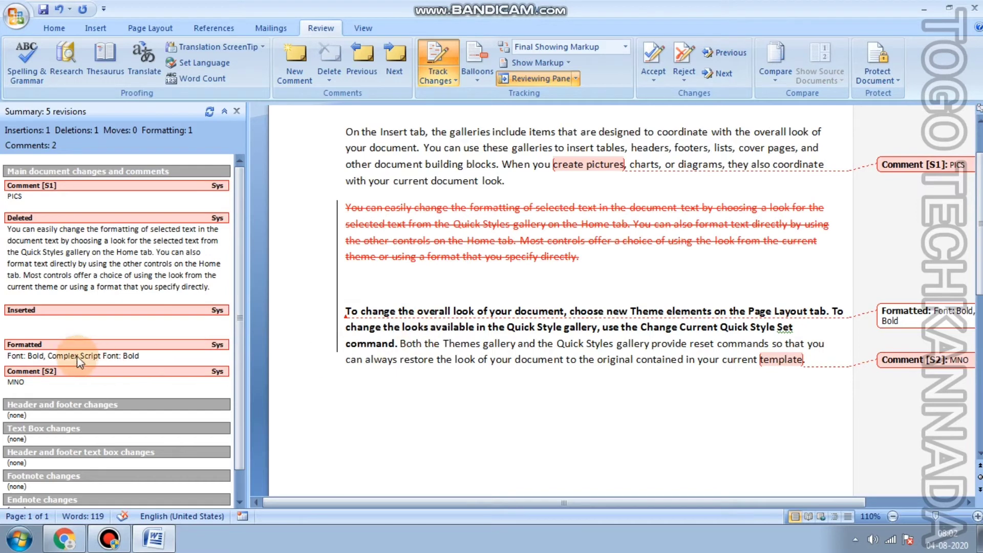
pyautogui.scroll(-1, 94, 379)
pyautogui.scroll(1, 103, 387)
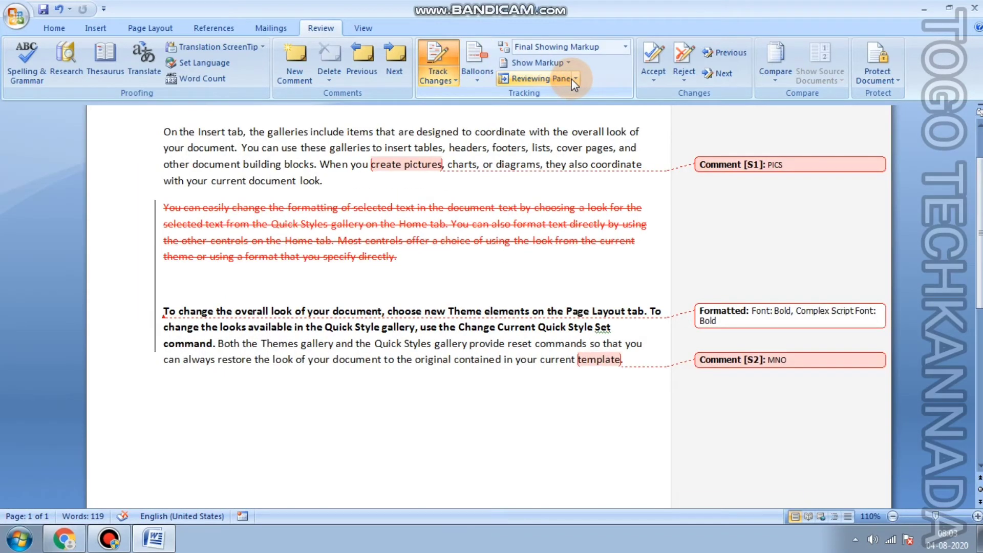
# Move the Reviewing Pane to a horizontal position below the document.
pyautogui.click(574, 79)
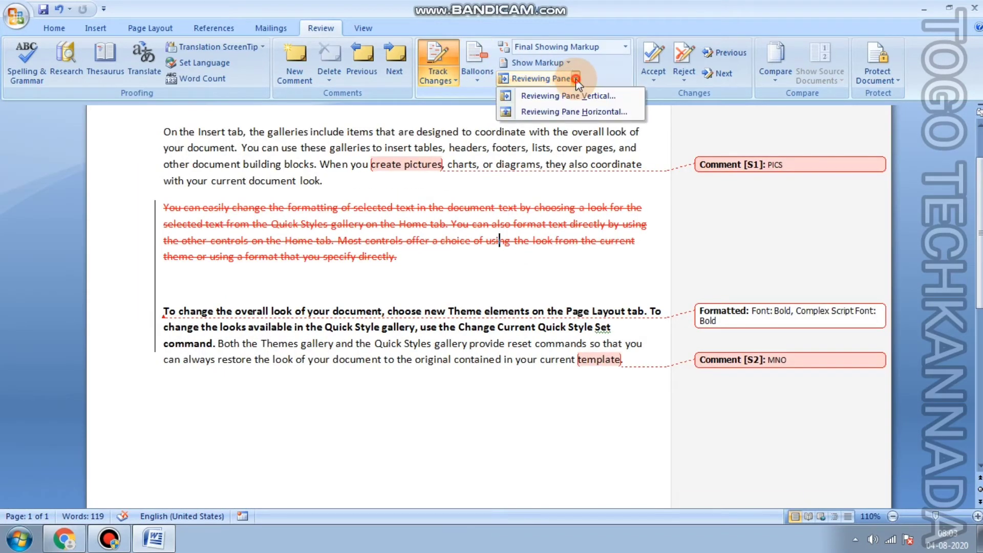
pyautogui.click(566, 110)
pyautogui.click(565, 109)
pyautogui.scroll(-3, 481, 348)
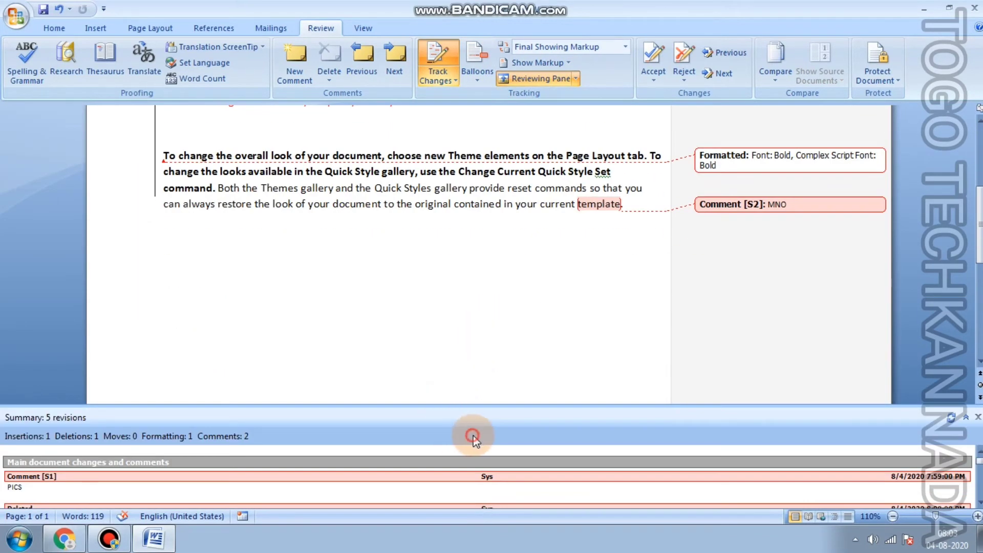
pyautogui.scroll(-3, 471, 433)
pyautogui.scroll(3, 545, 422)
pyautogui.scroll(2, 544, 421)
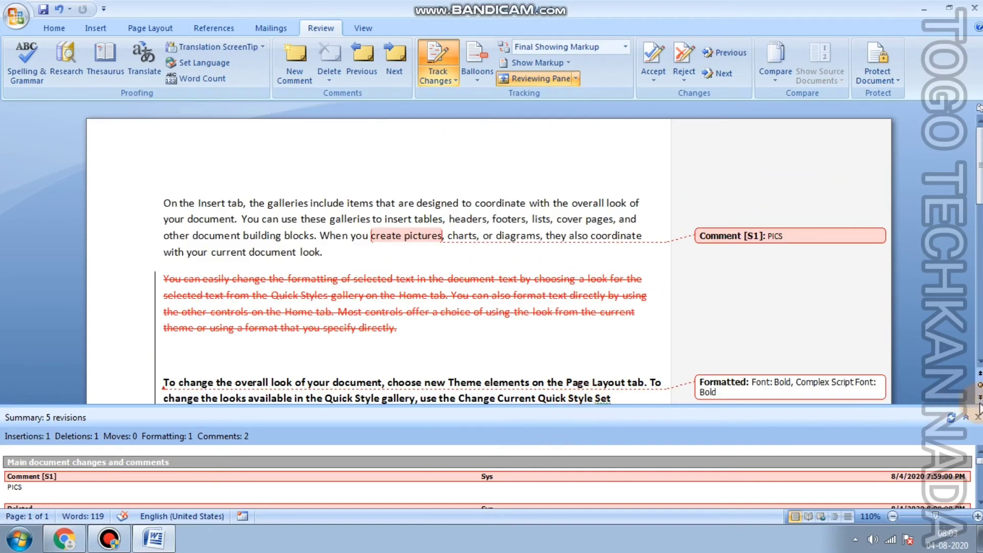
# Resize the revisions pane taller, then close it to restore the full document view.
pyautogui.click(966, 417)
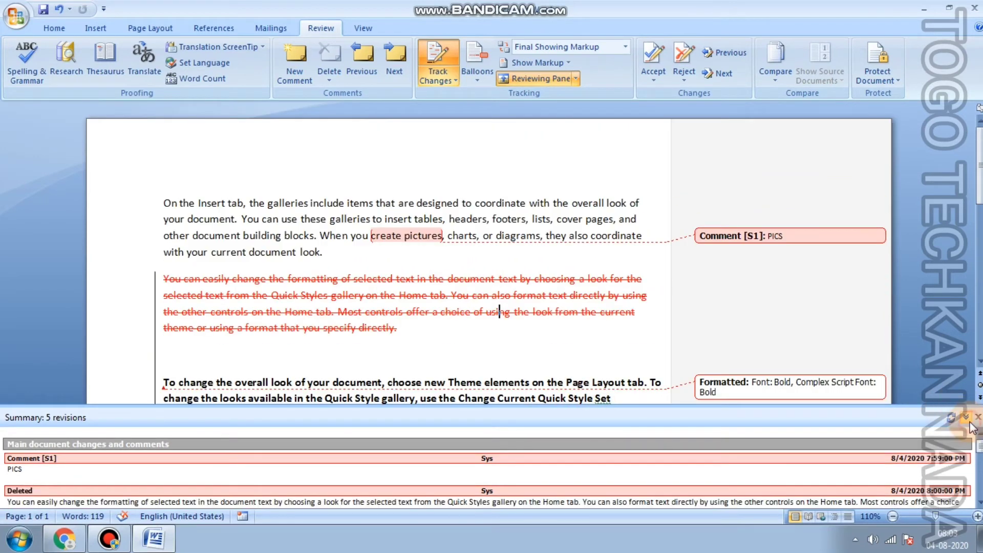
pyautogui.click(966, 417)
pyautogui.click(880, 373)
pyautogui.click(594, 392)
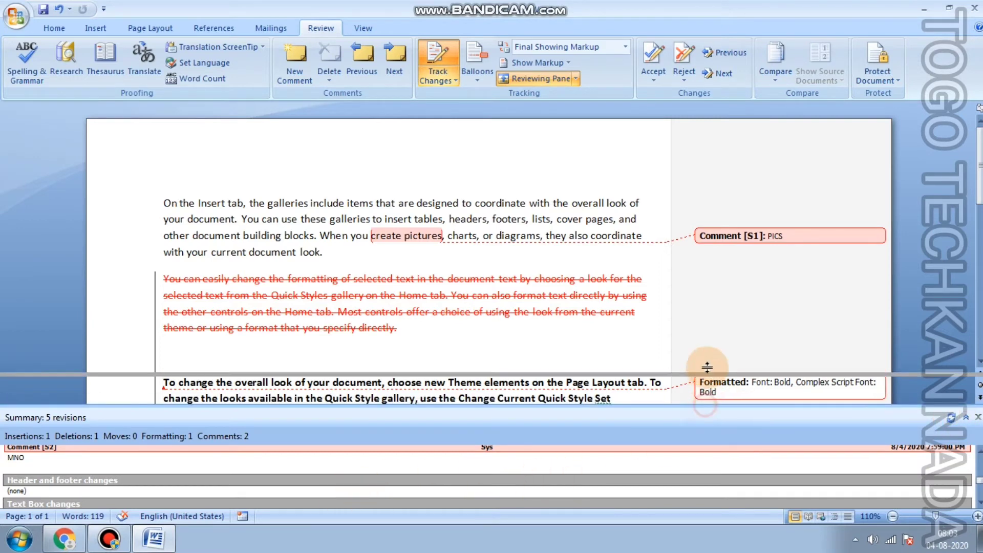
pyautogui.moveTo(705, 406); pyautogui.dragTo(698, 256)
pyautogui.scroll(4, 245, 383)
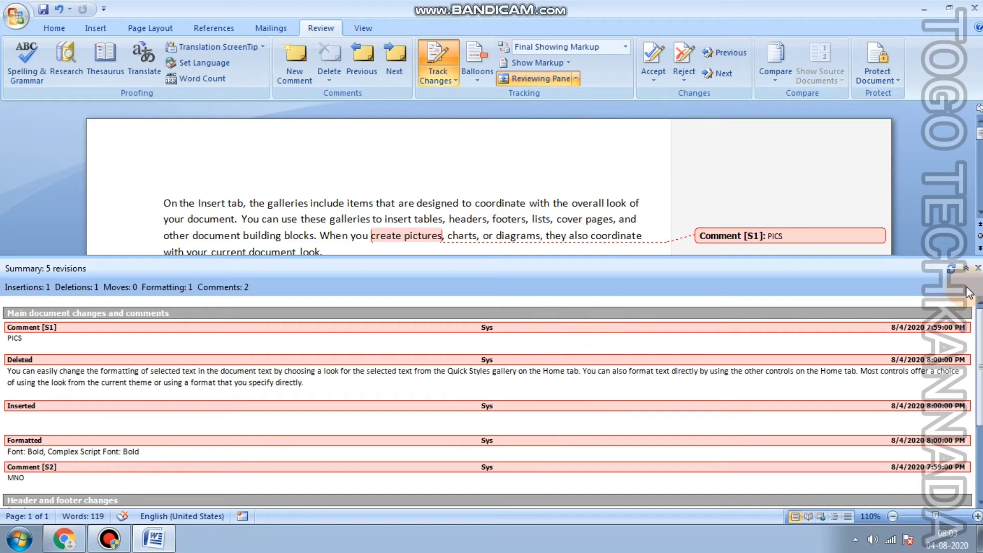
pyautogui.click(977, 268)
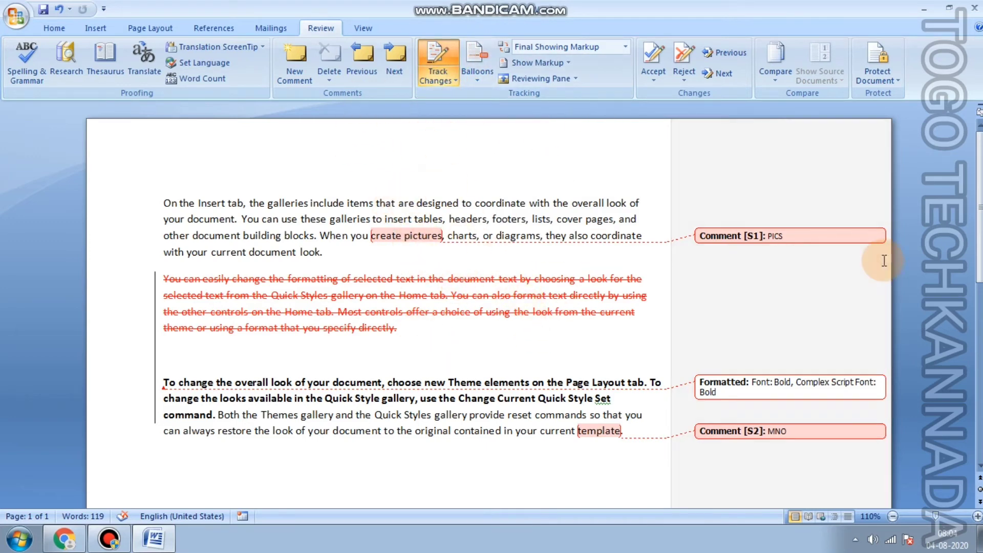
pyautogui.click(752, 235)
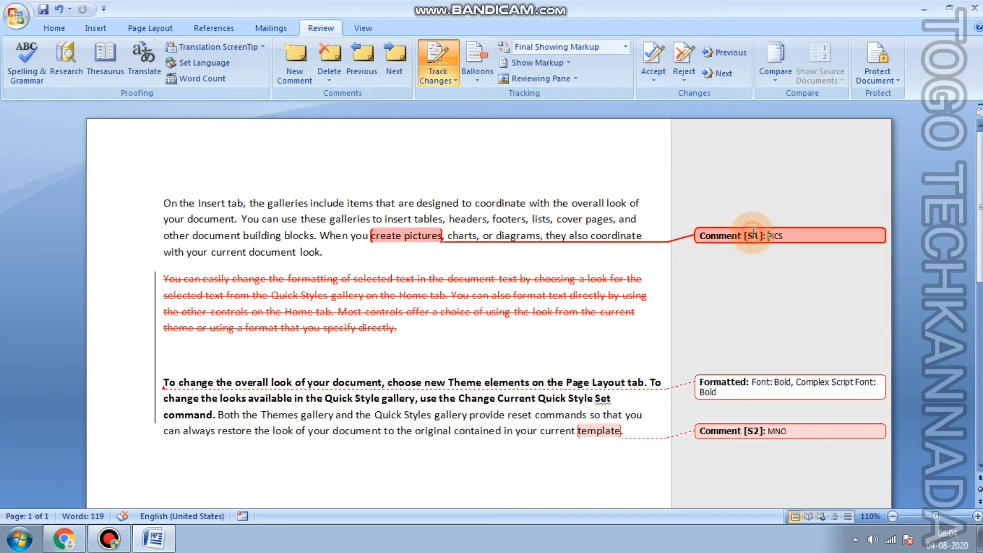
pyautogui.click(666, 78)
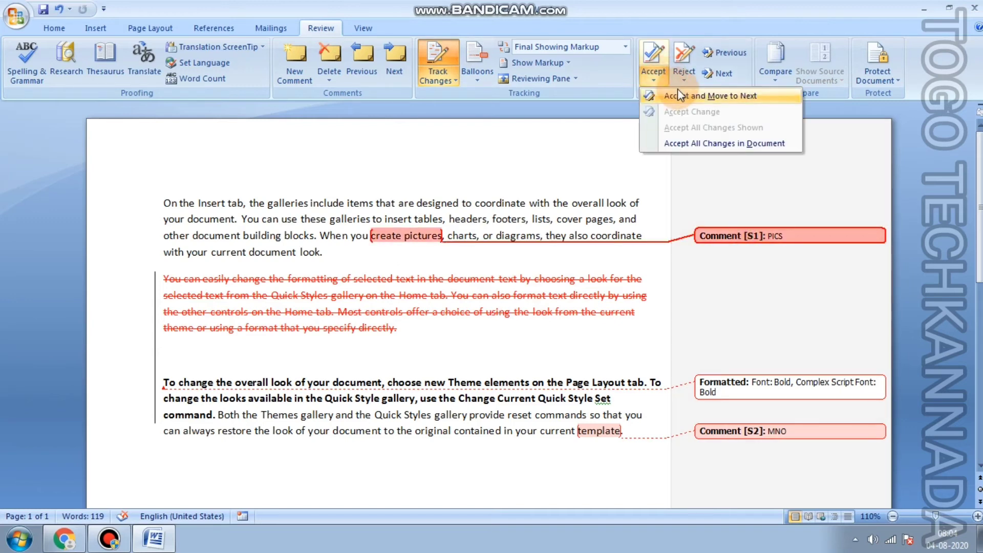
pyautogui.click(679, 95)
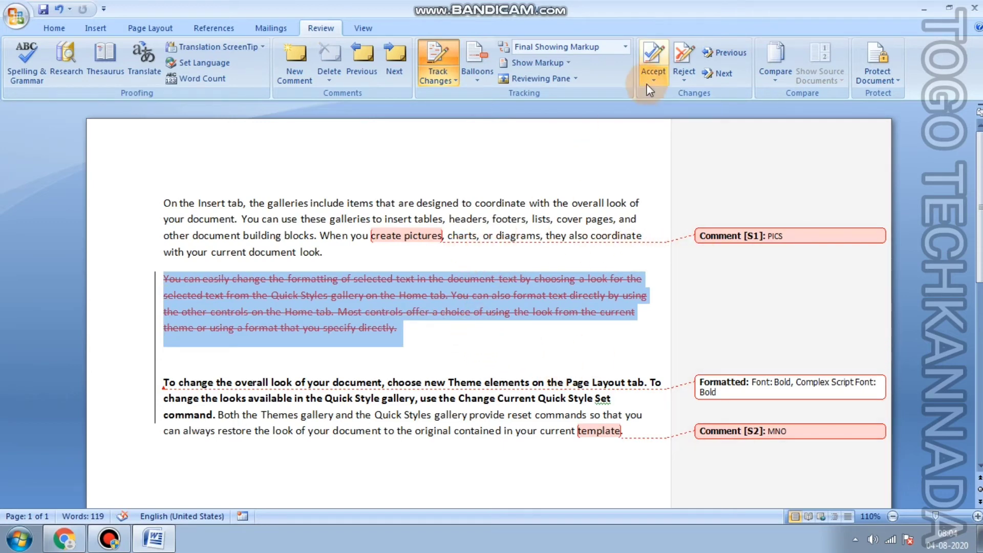
pyautogui.click(648, 81)
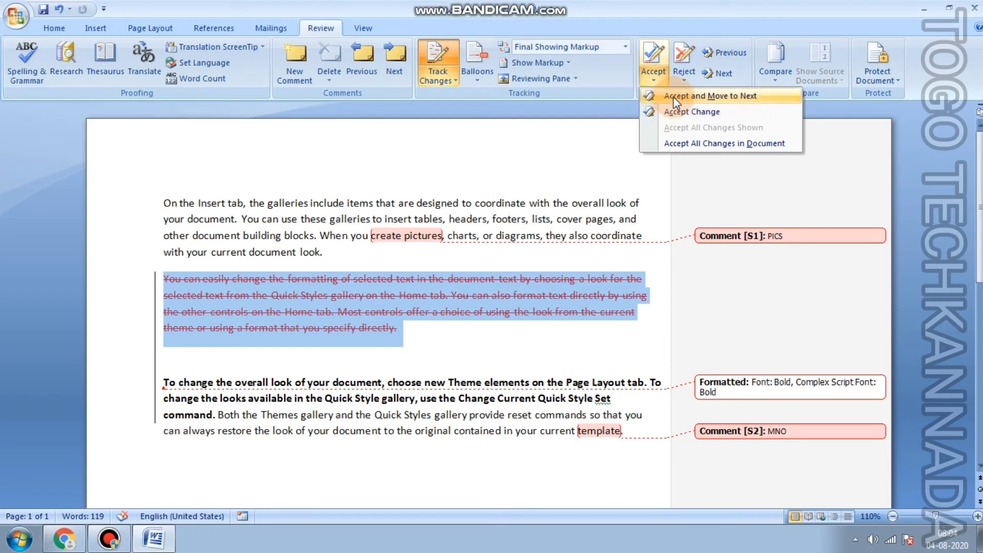
pyautogui.click(537, 241)
pyautogui.click(434, 241)
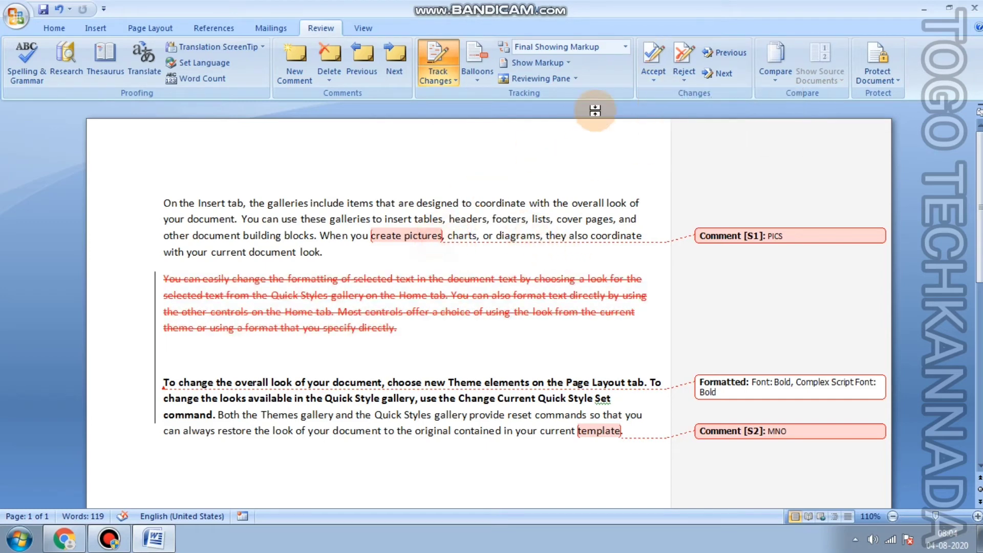
pyautogui.click(655, 85)
pyautogui.click(484, 226)
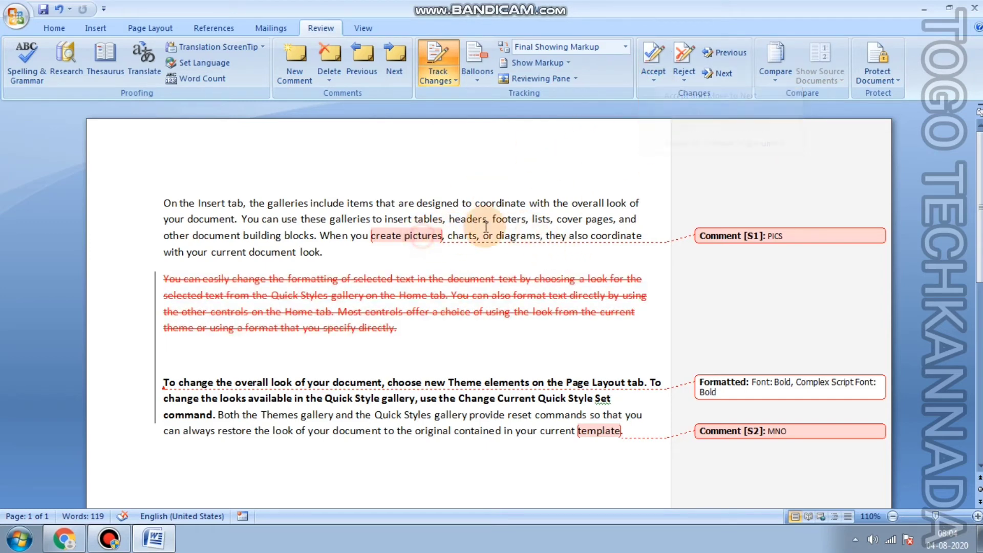
pyautogui.click(741, 236)
pyautogui.click(653, 80)
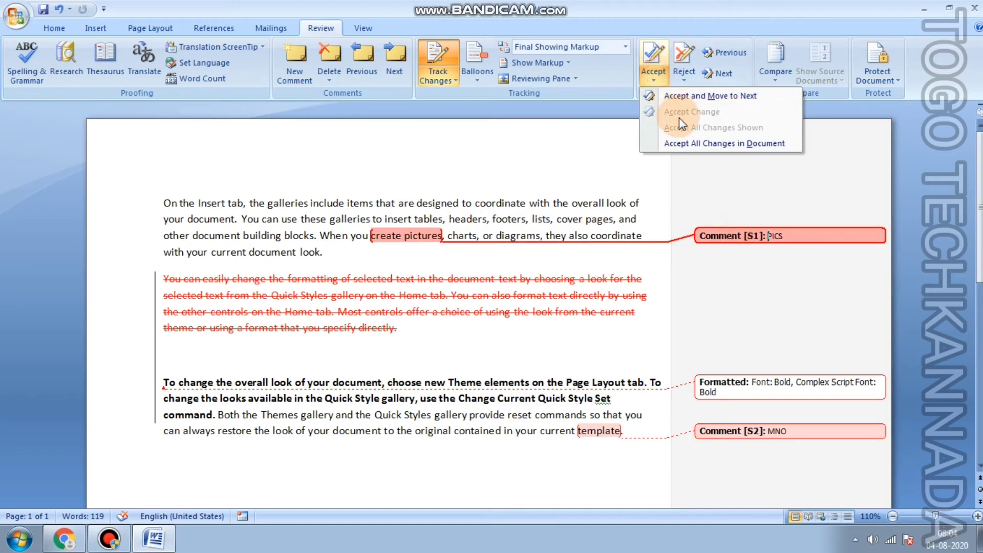
pyautogui.click(712, 144)
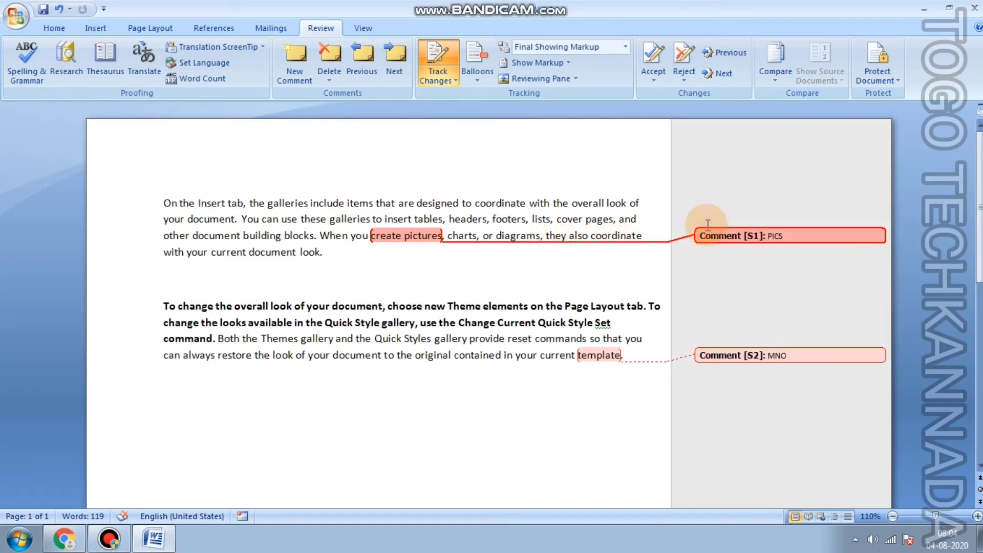
pyautogui.hotkey('ctrl', 'z')
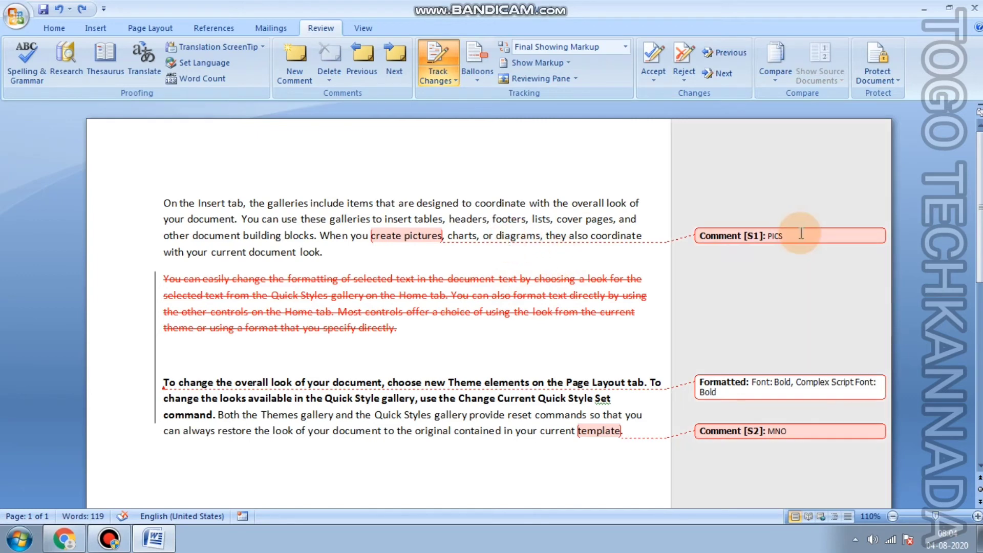
pyautogui.click(761, 236)
pyautogui.click(685, 76)
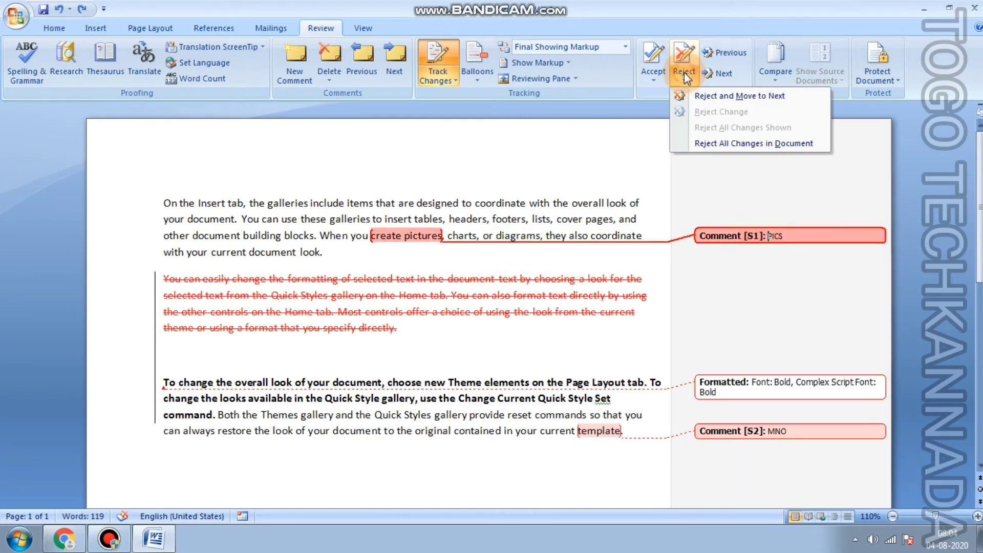
pyautogui.click(737, 92)
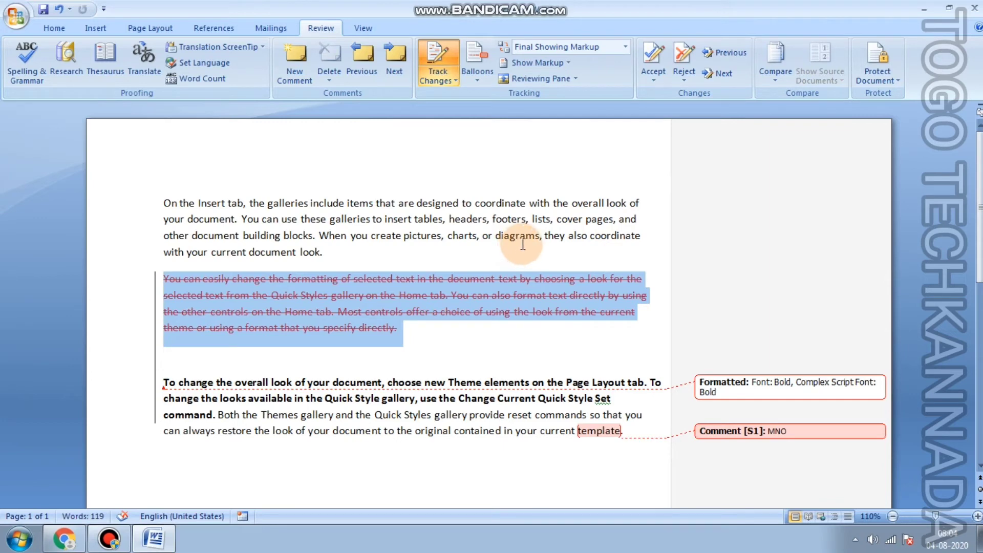
pyautogui.hotkey('ctrl', 'z')
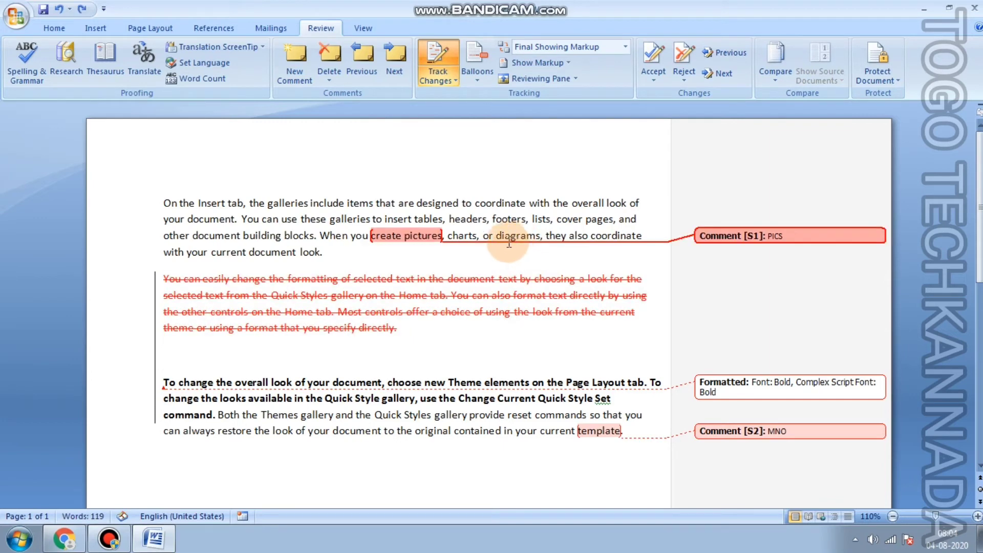
pyautogui.click(682, 81)
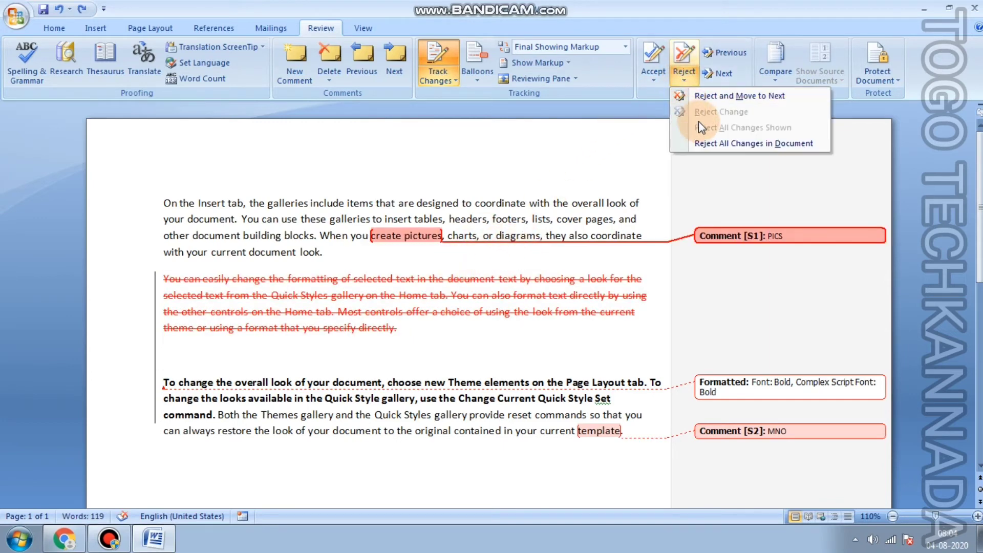
pyautogui.click(703, 143)
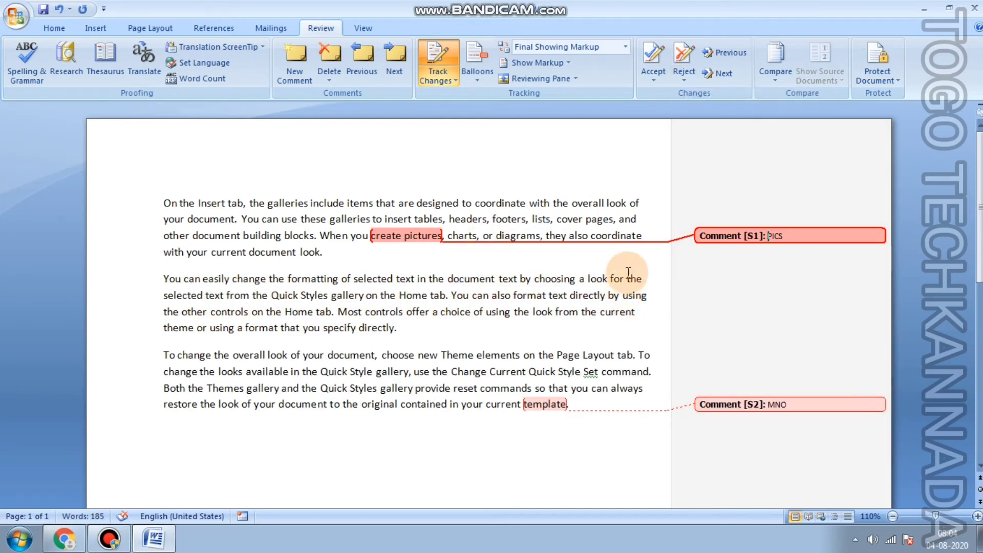
pyautogui.hotkey('ctrl', 'z')
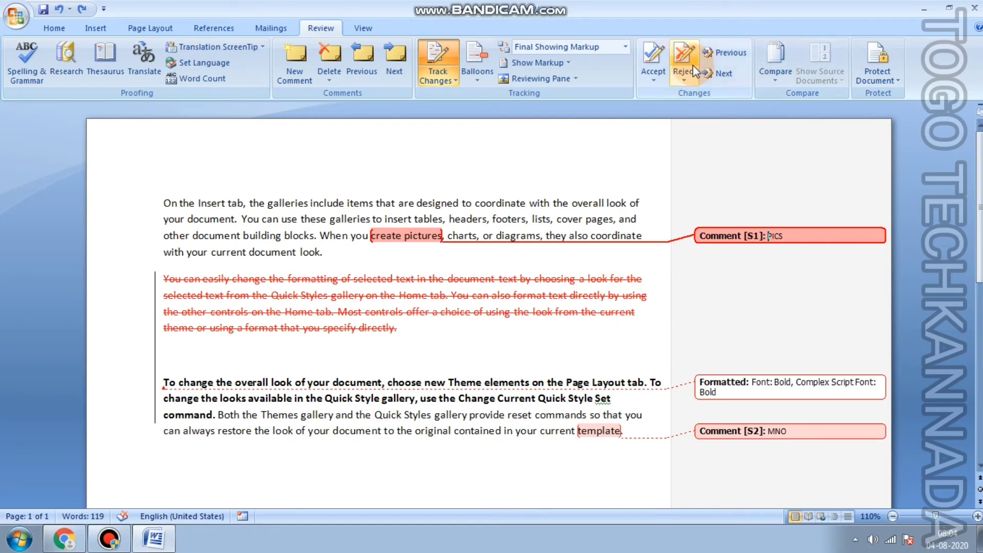
pyautogui.click(687, 75)
pyautogui.click(708, 96)
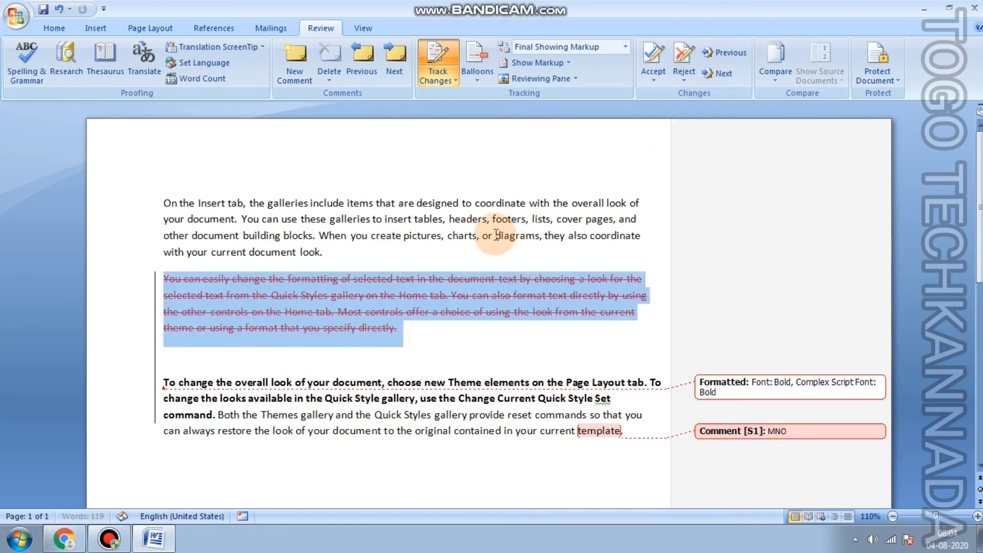
pyautogui.click(685, 76)
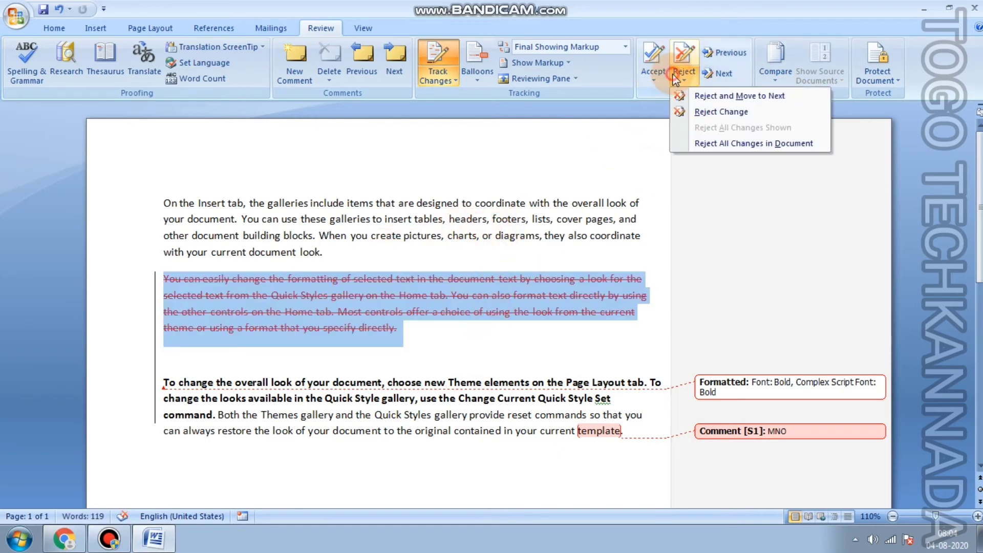
pyautogui.click(707, 112)
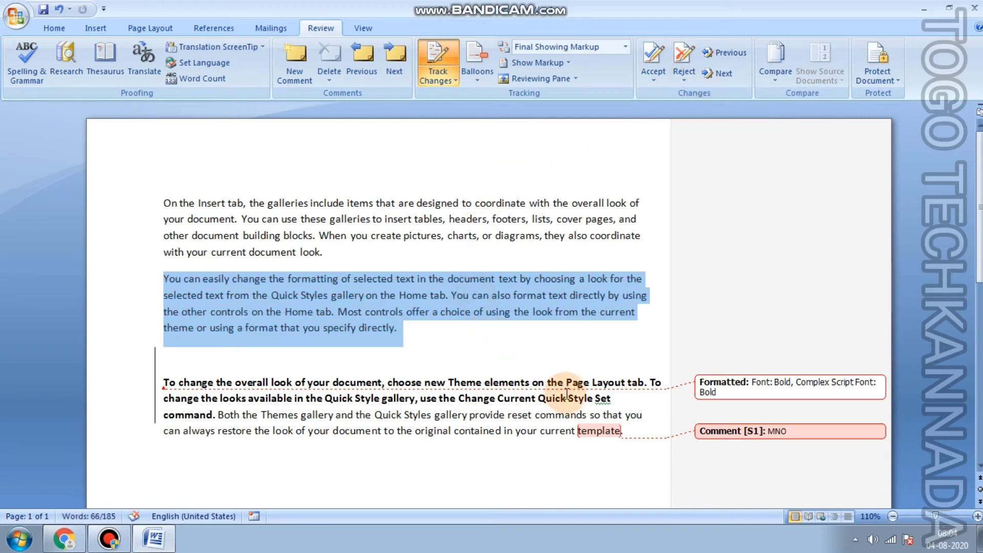
pyautogui.hotkey('ctrl', 'z')
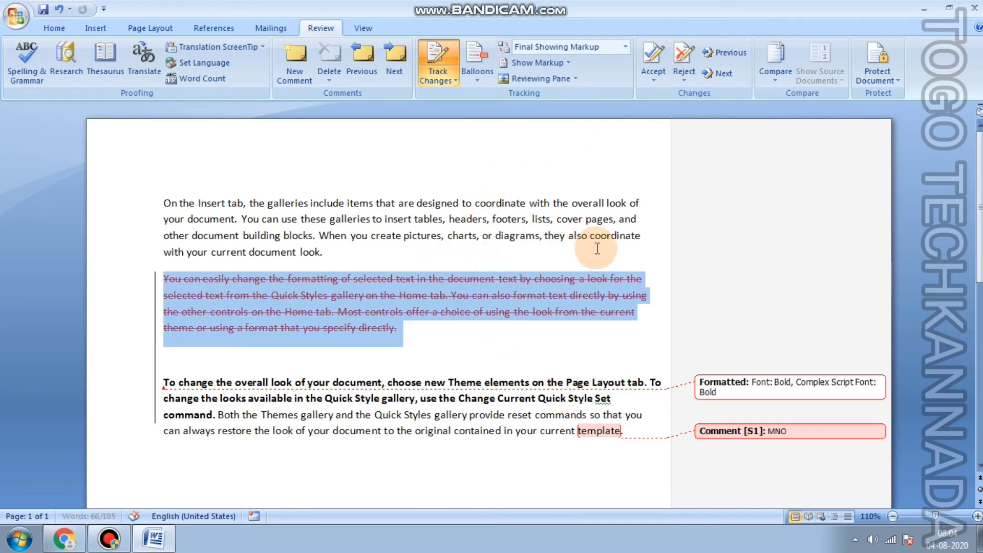
pyautogui.hotkey('ctrl', 'z')
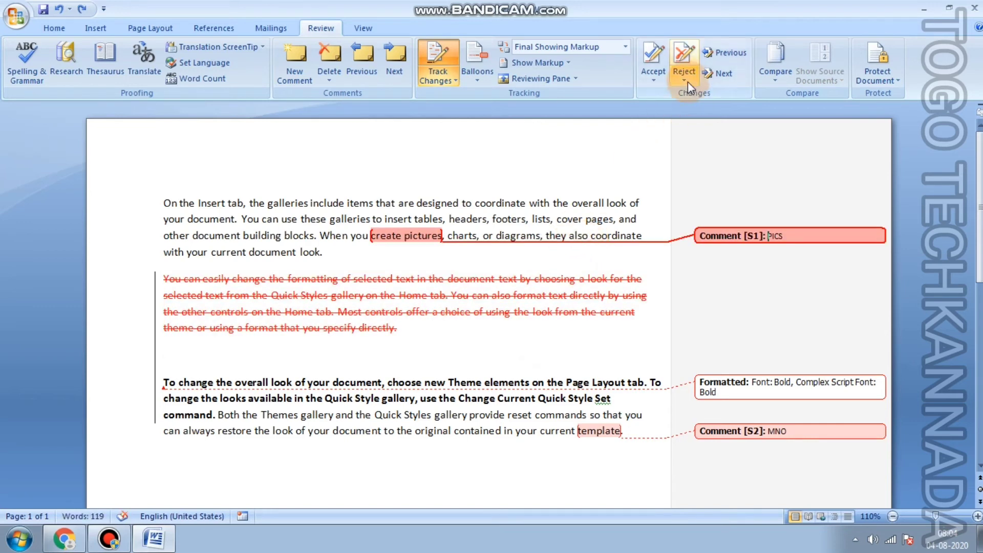
# Go back from the document's end to select the PICS comment.
pyautogui.click(687, 81)
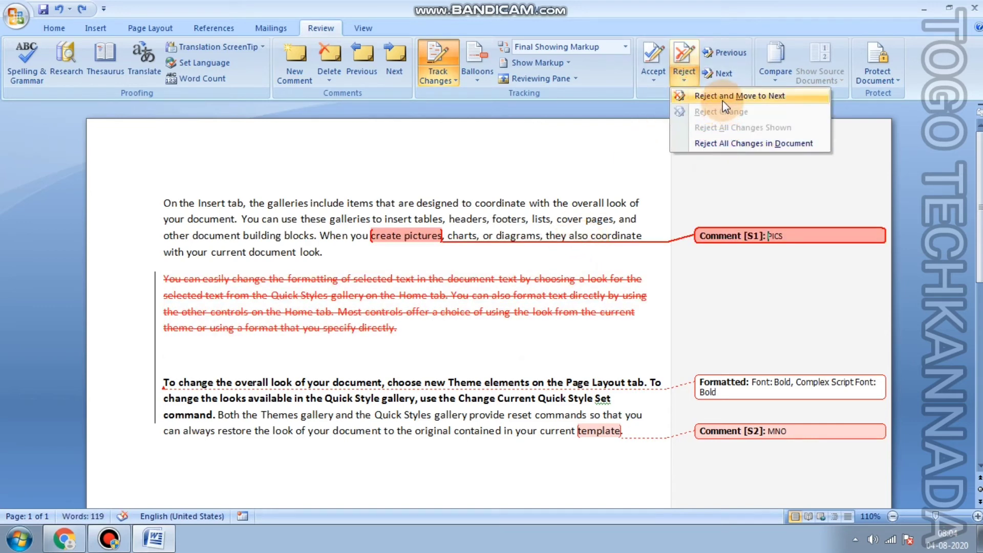
pyautogui.click(471, 284)
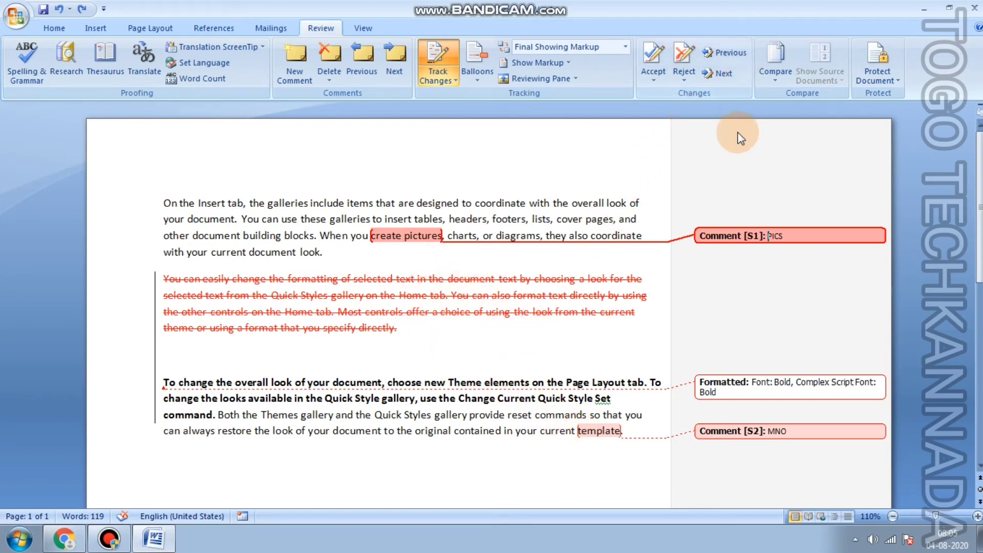
pyautogui.click(731, 53)
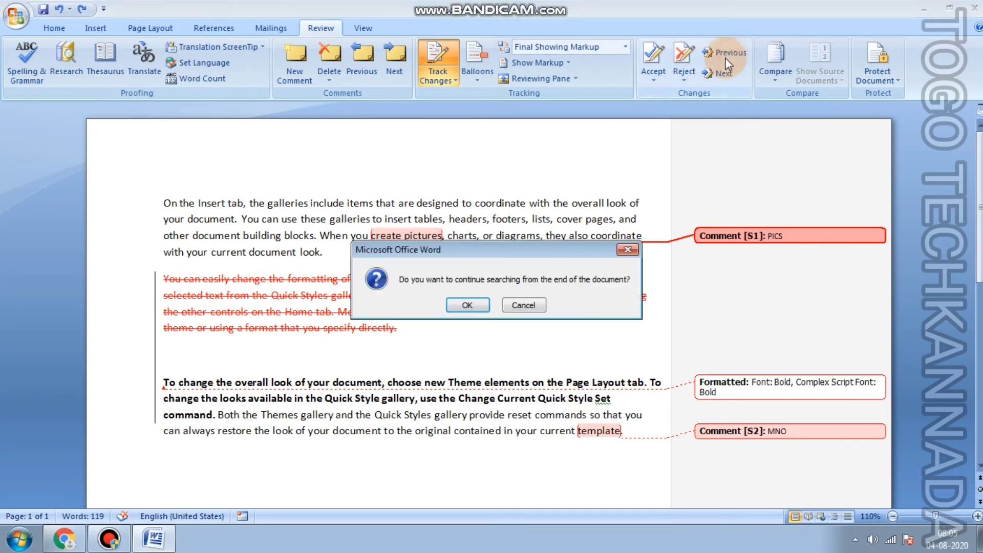
pyautogui.click(475, 305)
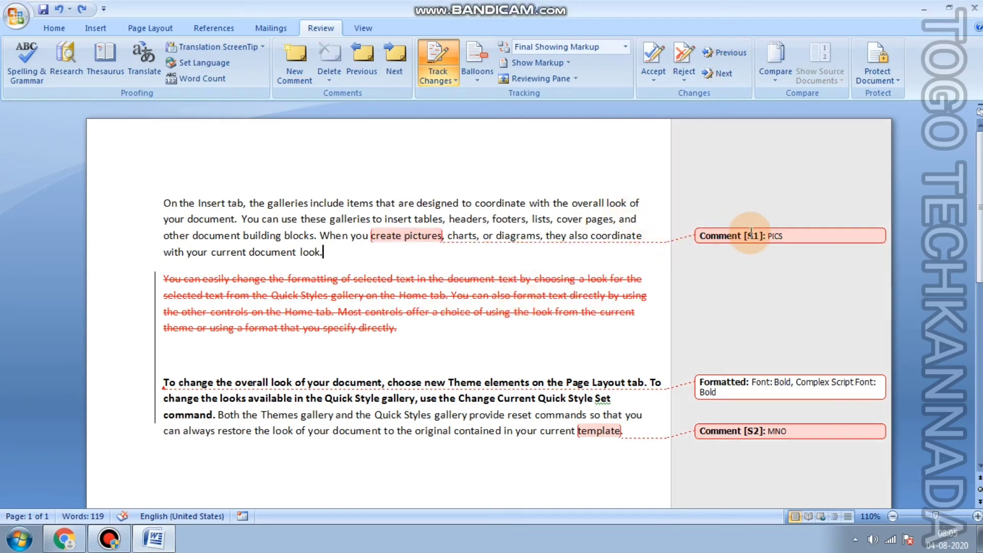
pyautogui.click(724, 234)
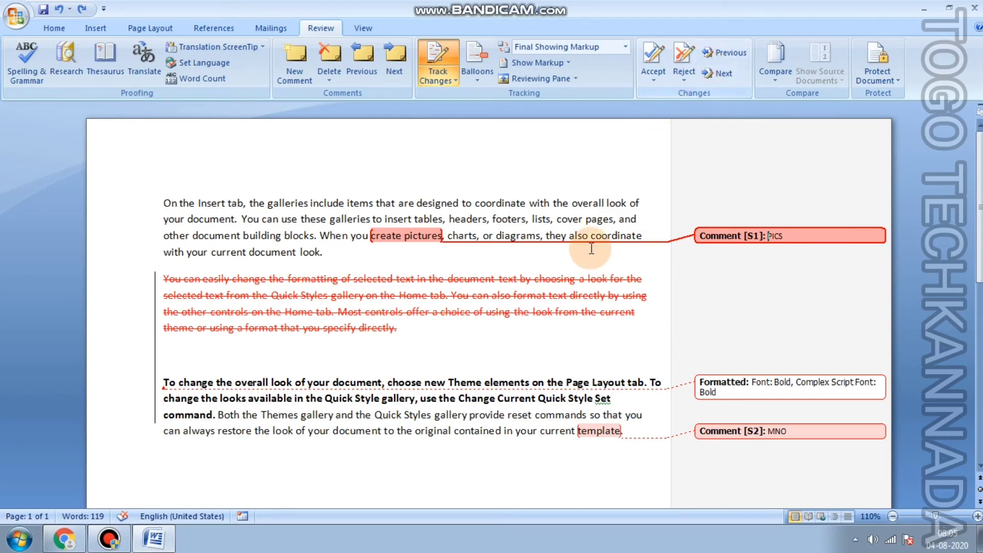
# Step forward through the tracked changes to the MNO comment on 'template', then back to PICS.
pyautogui.click(726, 57)
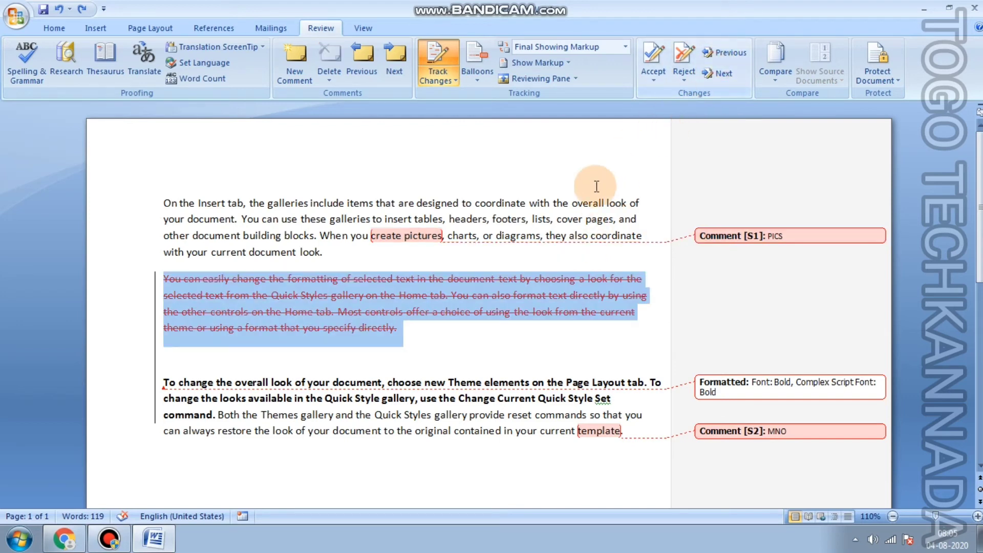
pyautogui.click(733, 72)
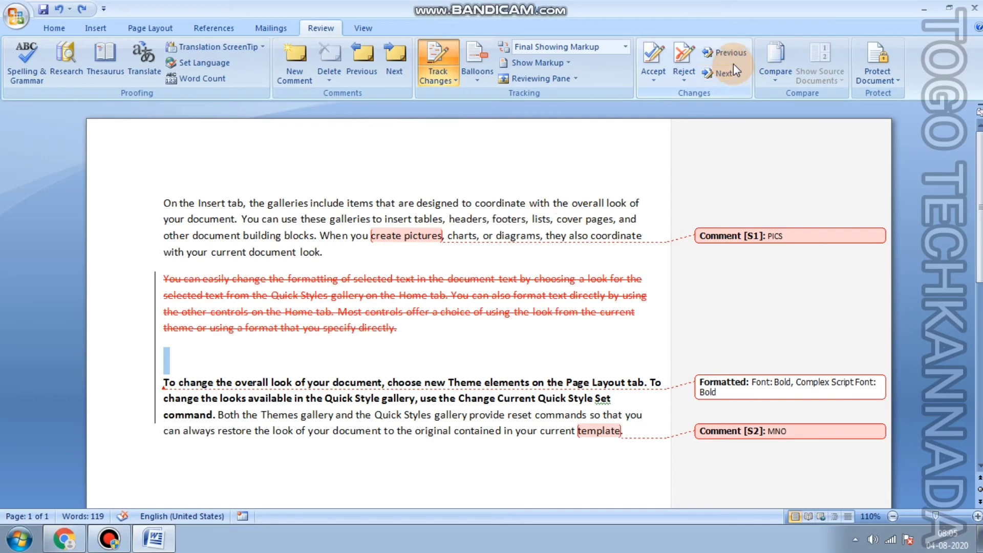
pyautogui.click(728, 74)
pyautogui.click(728, 73)
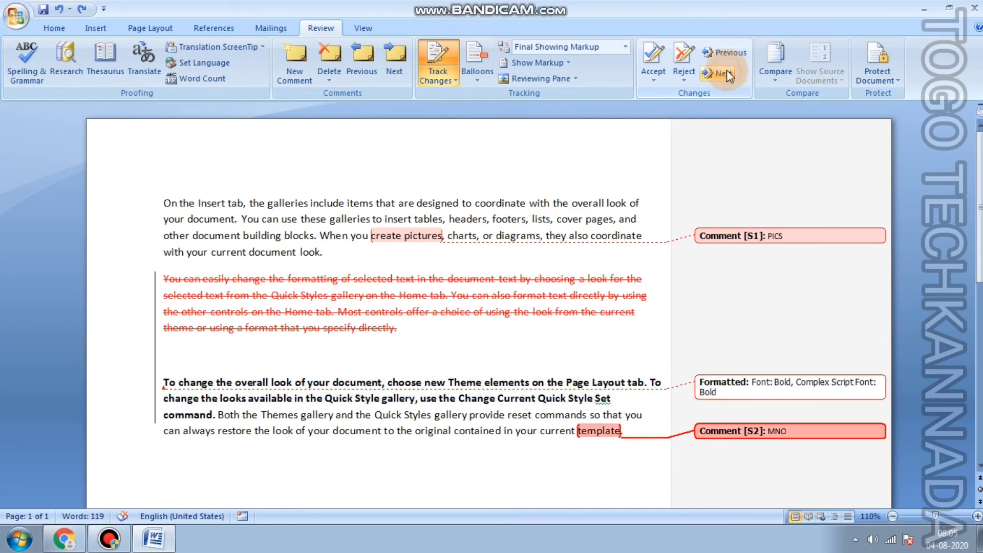
pyautogui.click(728, 48)
pyautogui.click(728, 48)
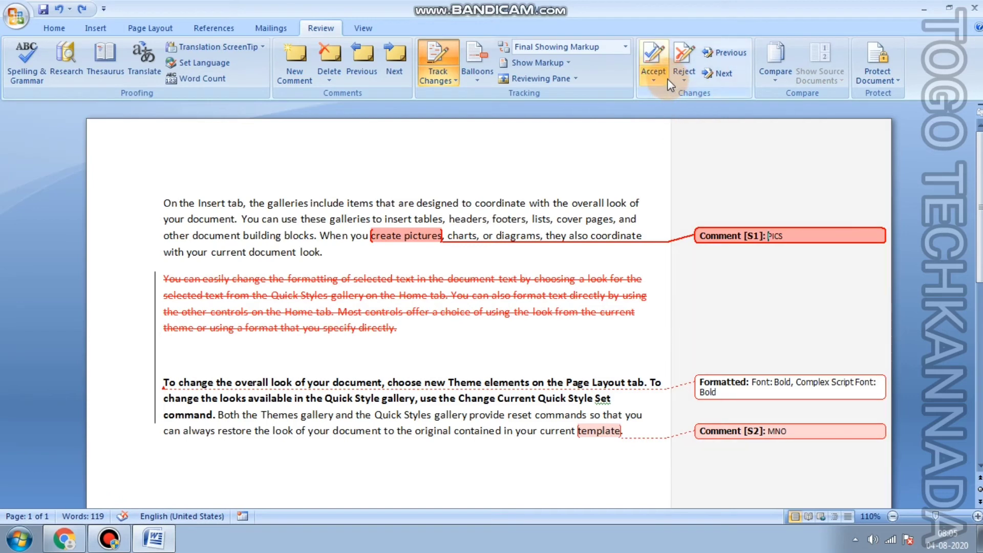
# Accept the tracked deletion of the second paragraph.
pyautogui.click(496, 288)
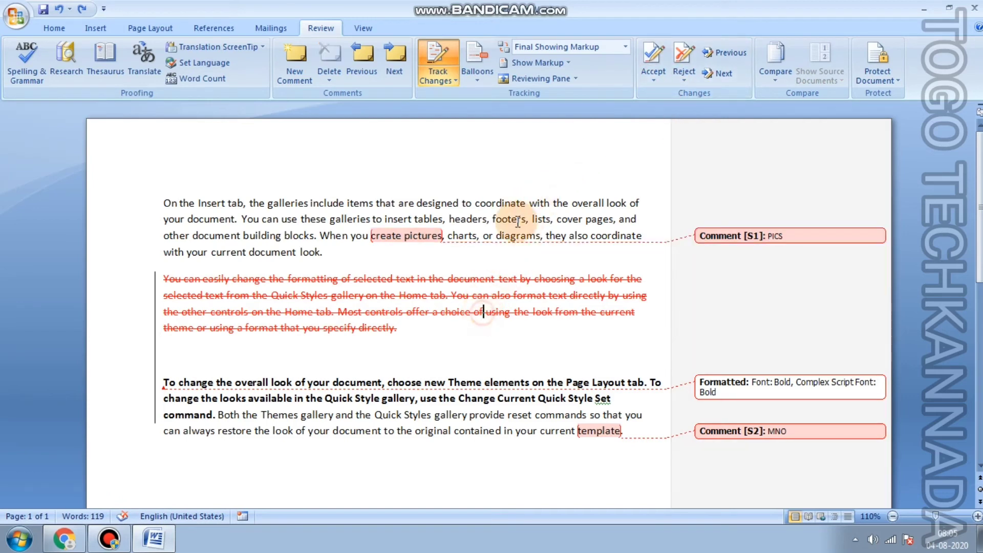
pyautogui.click(656, 79)
pyautogui.click(668, 94)
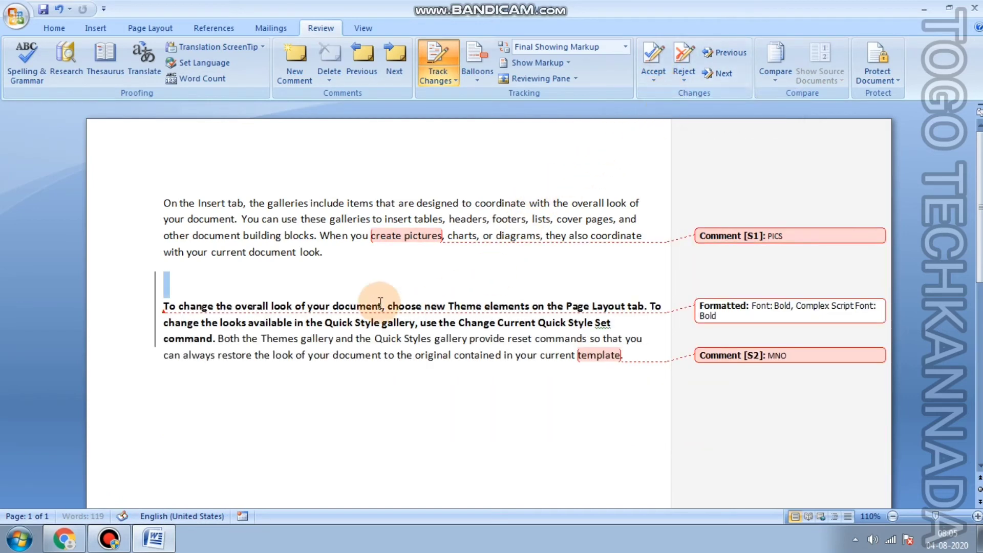
# Accept the bold formatting change on the third paragraph and dismiss the search prompt.
pyautogui.click(603, 305)
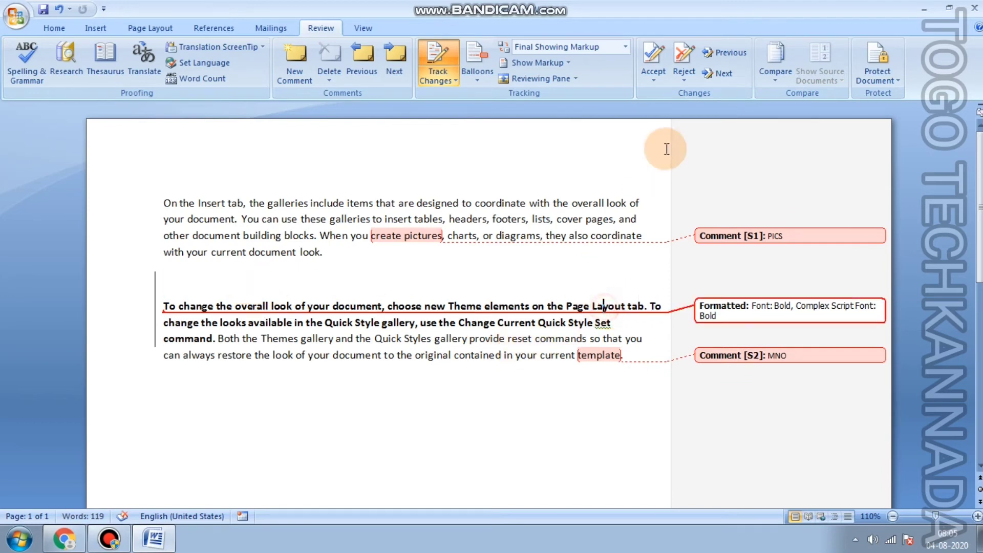
pyautogui.click(655, 82)
pyautogui.click(671, 94)
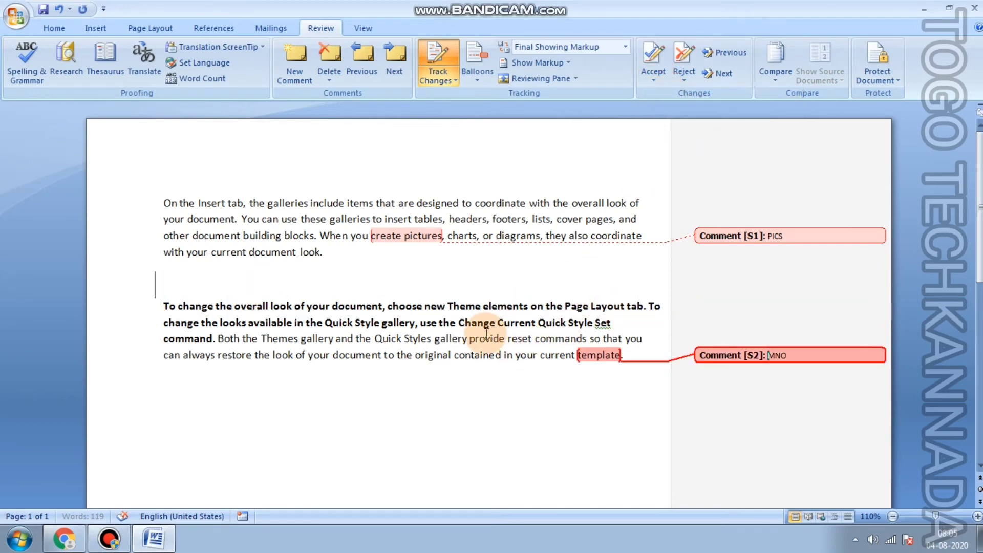
pyautogui.click(654, 81)
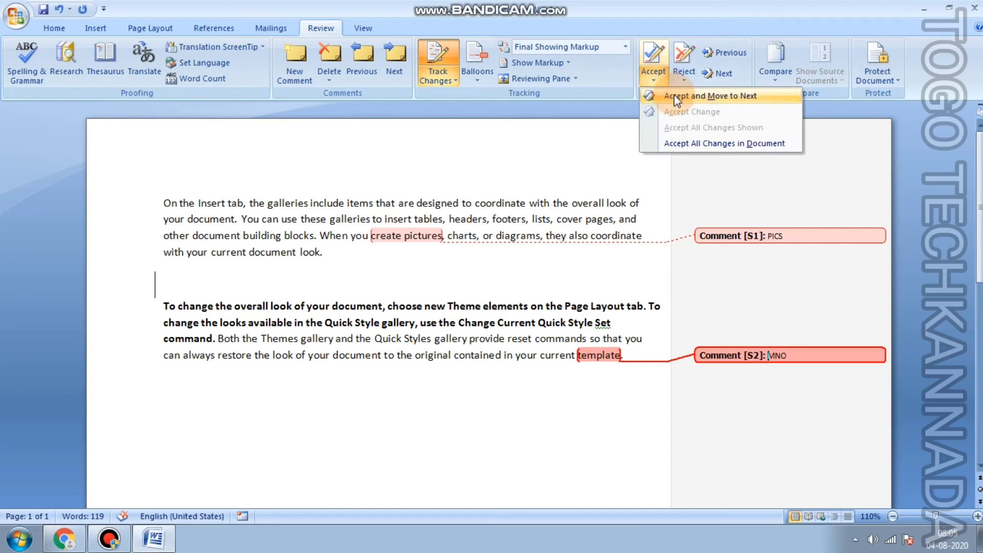
pyautogui.click(674, 96)
pyautogui.click(465, 305)
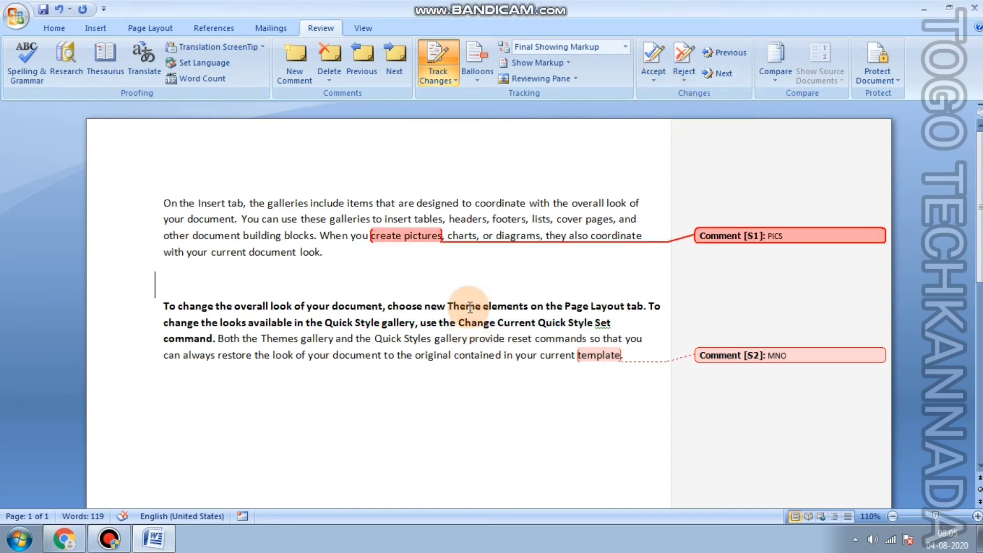
# Look through the Accept options without applying anything and return to the document.
pyautogui.click(642, 75)
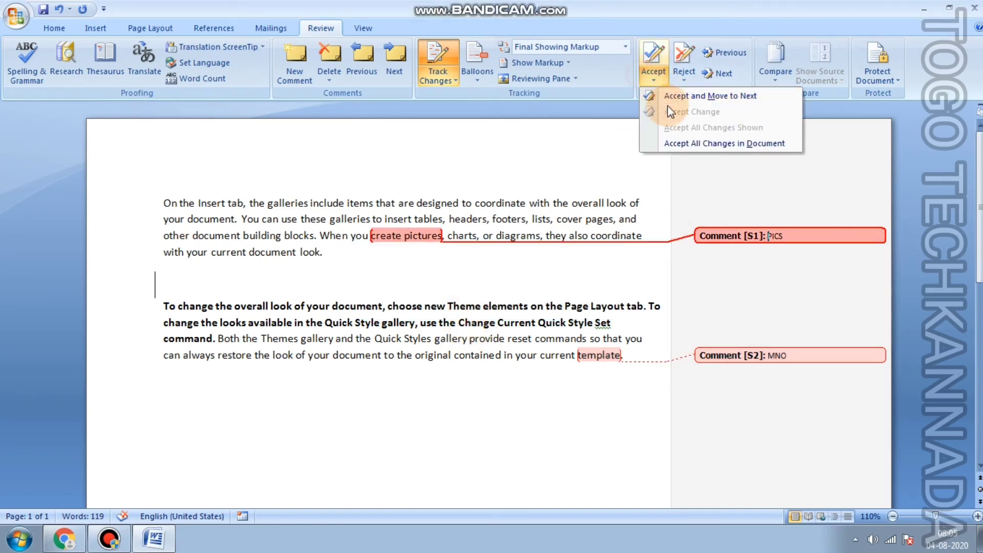
pyautogui.click(683, 146)
pyautogui.click(643, 72)
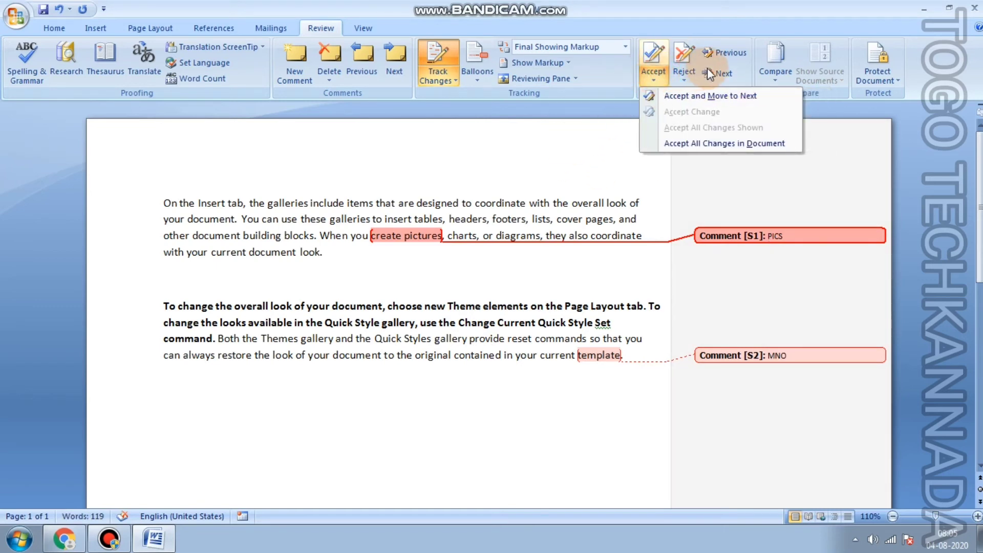
pyautogui.click(592, 199)
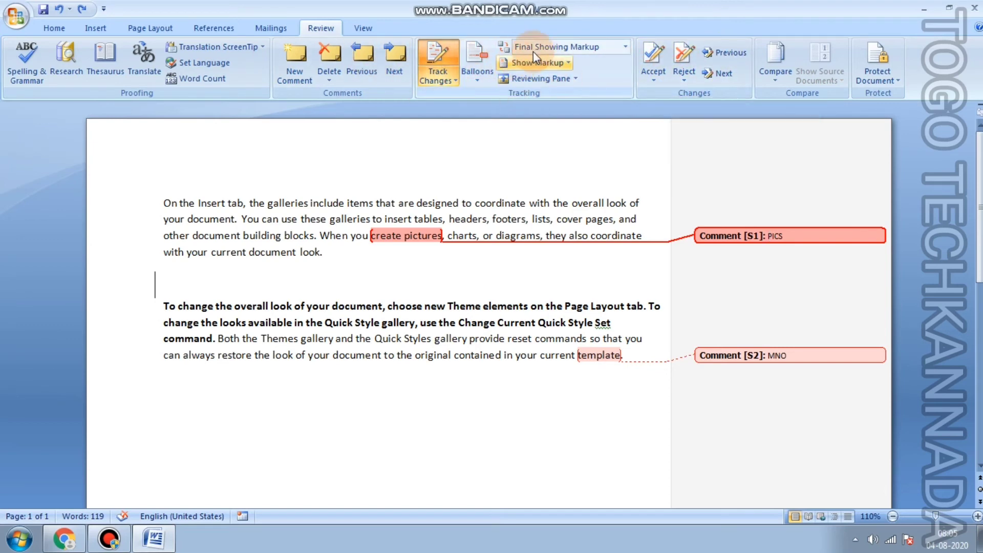
pyautogui.click(367, 431)
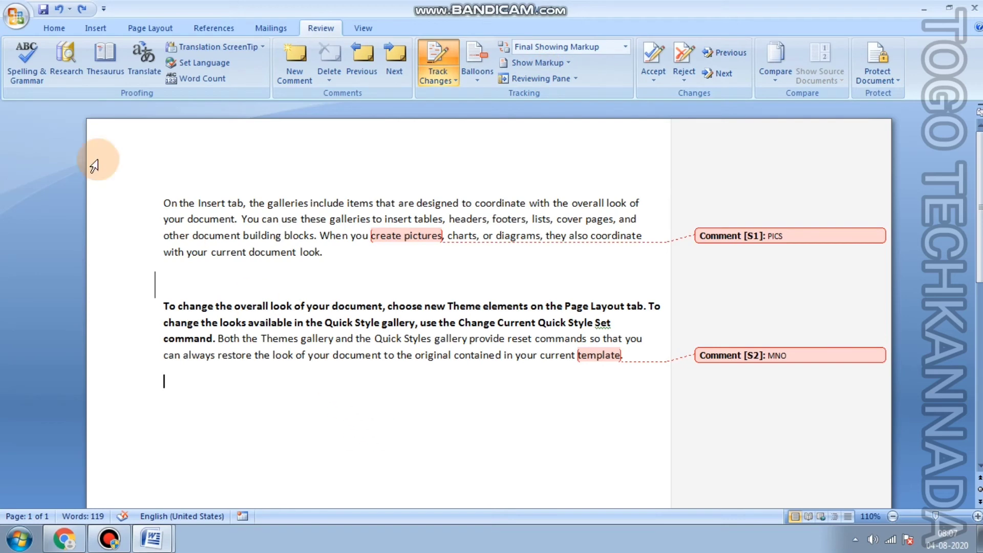
# Save the document to the Desktop as 'On the Insert tab'.
pyautogui.click(19, 19)
pyautogui.click(42, 147)
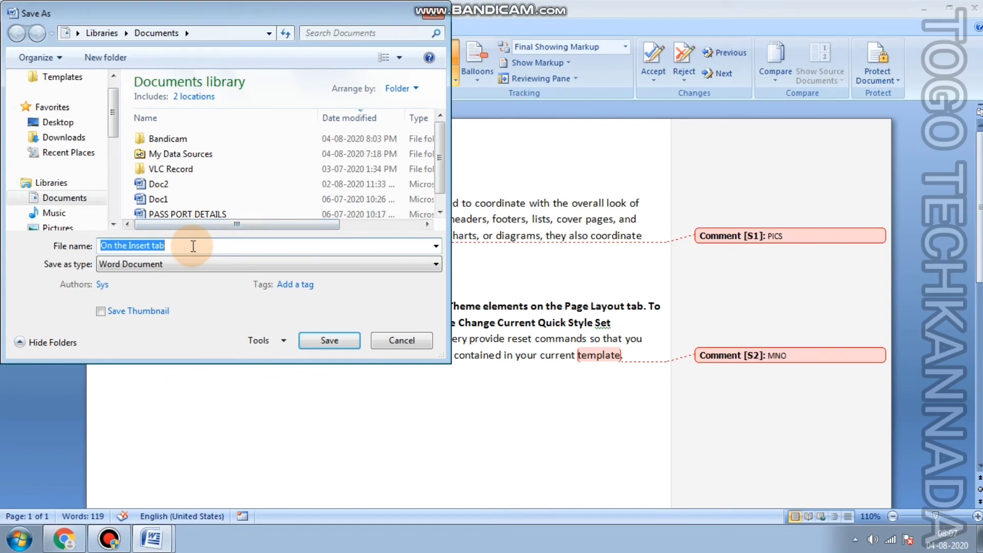
pyautogui.click(77, 37)
pyautogui.click(79, 45)
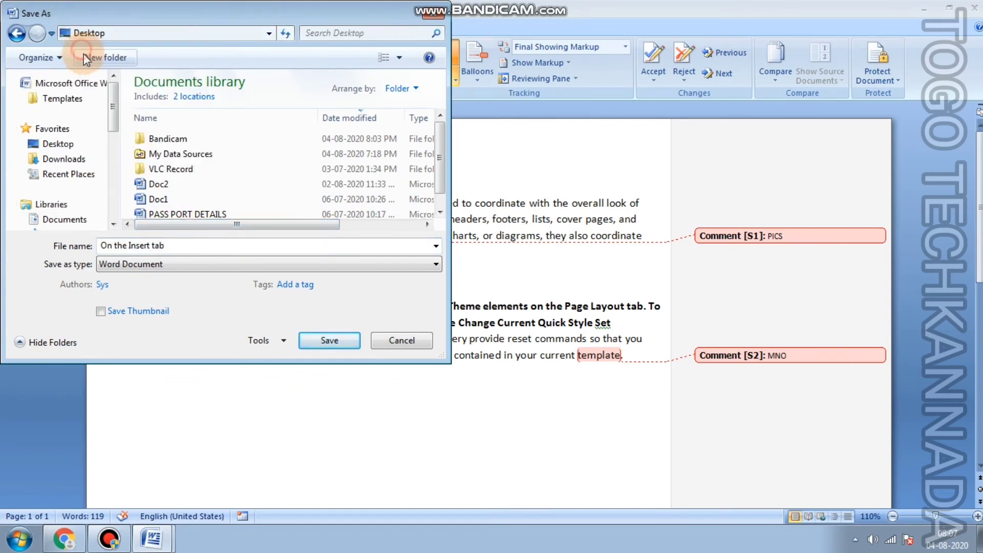
pyautogui.click(341, 340)
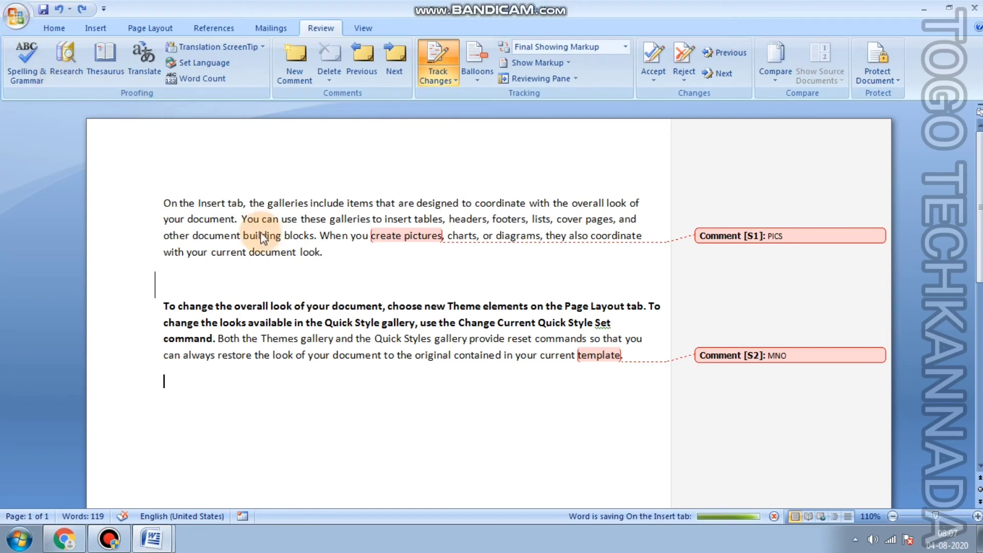
# Save a second copy named 'On the Insert tab-1'.
pyautogui.click(14, 17)
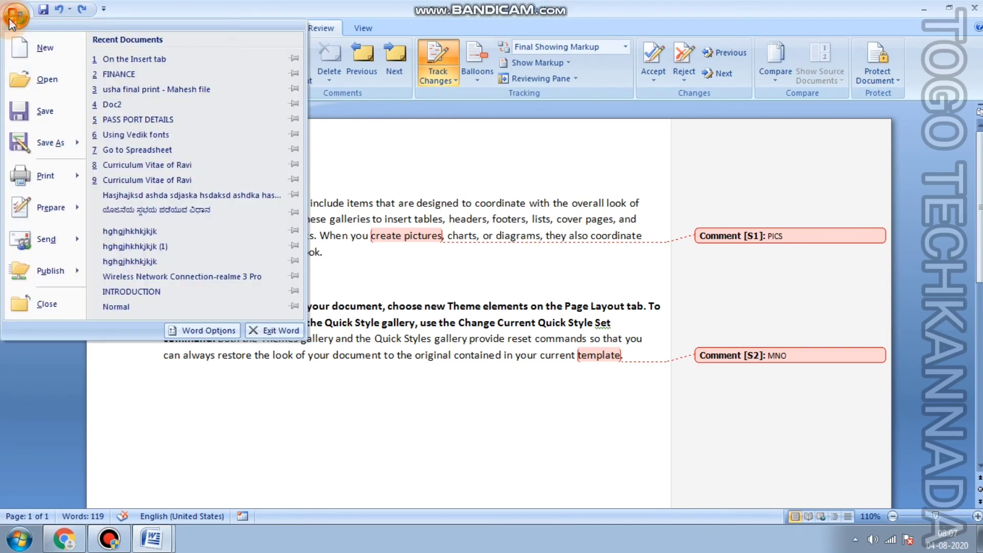
pyautogui.click(50, 143)
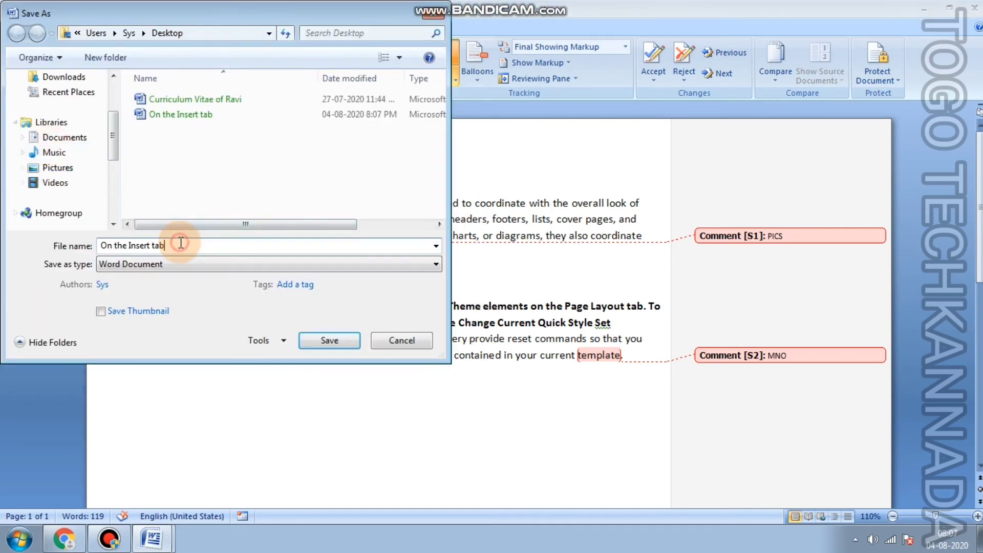
pyautogui.write('1')
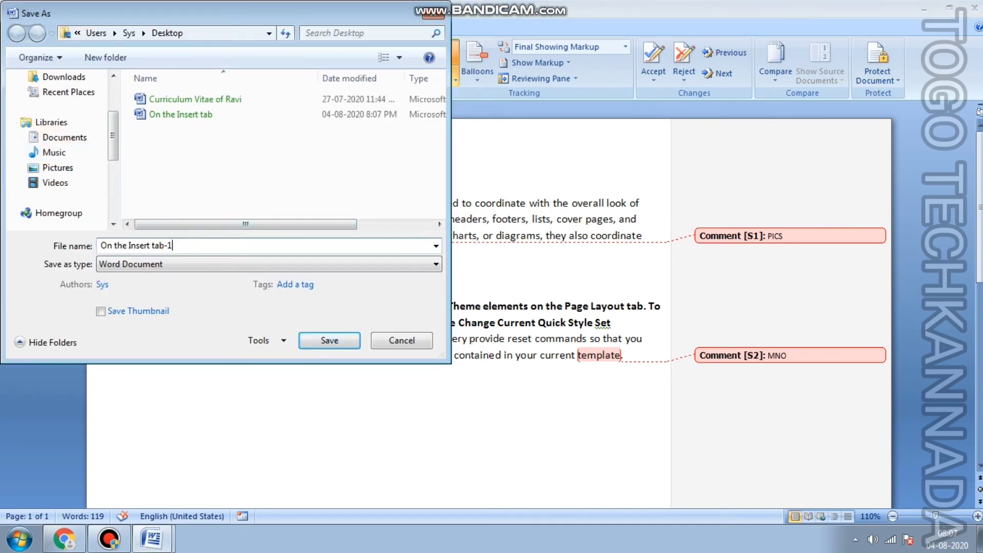
pyautogui.click(320, 342)
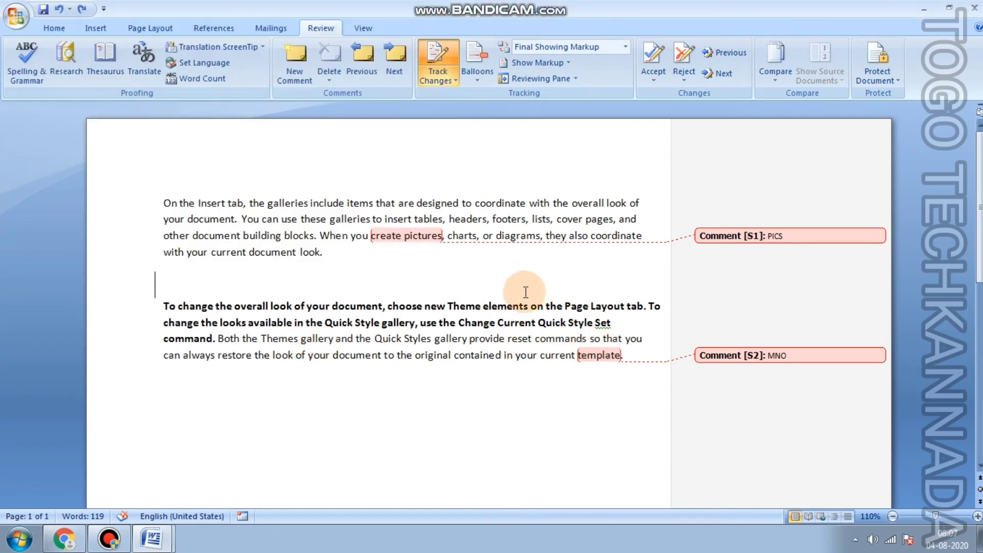
# Compare 'On the Insert tab' (original) with 'On the Insert tab-1' (revised); no differences are found.
pyautogui.click(770, 77)
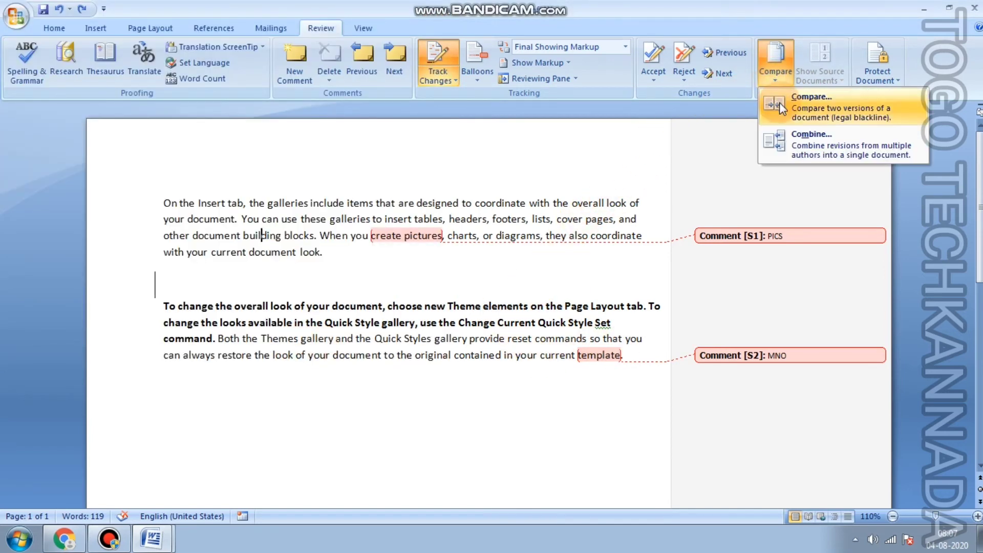
pyautogui.click(780, 103)
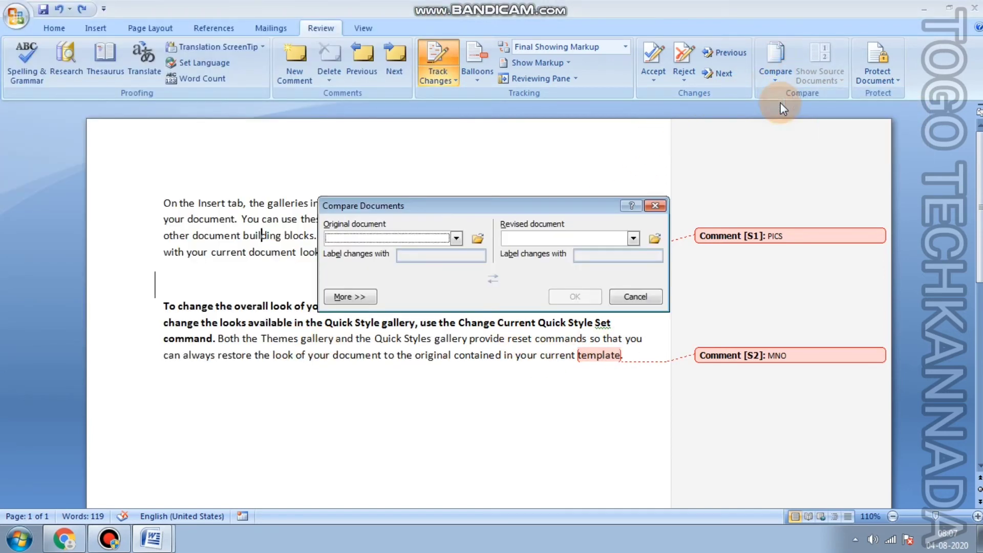
pyautogui.click(456, 238)
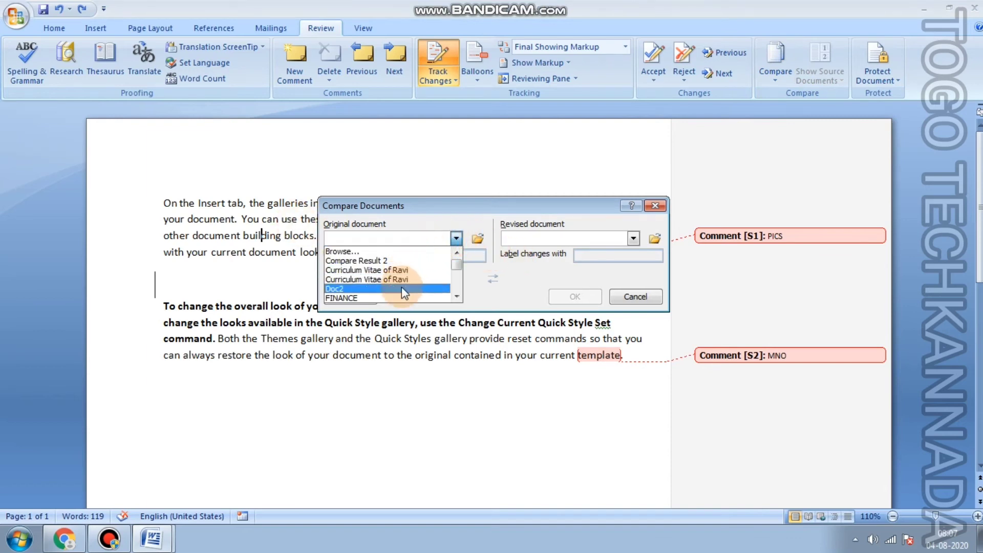
pyautogui.moveTo(458, 266); pyautogui.dragTo(461, 277)
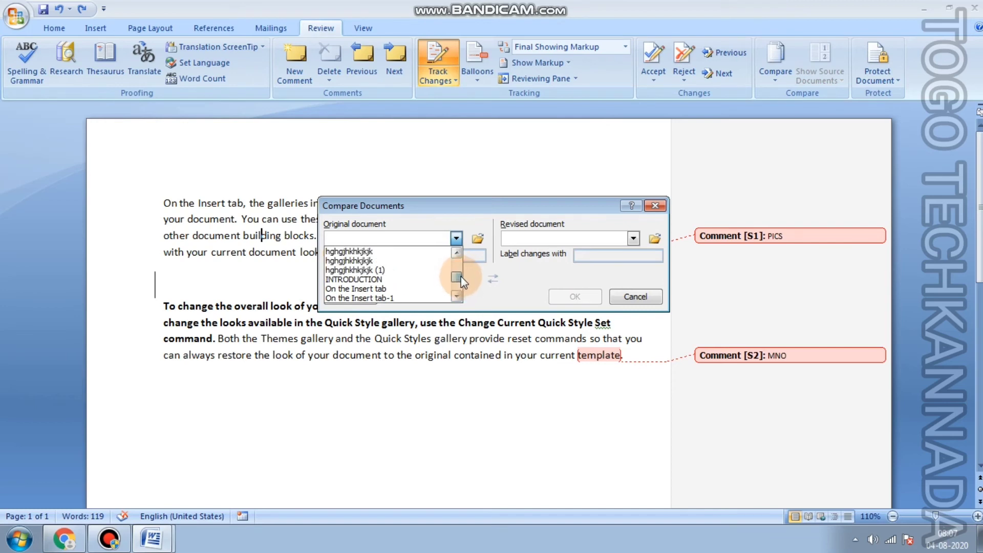
pyautogui.click(399, 288)
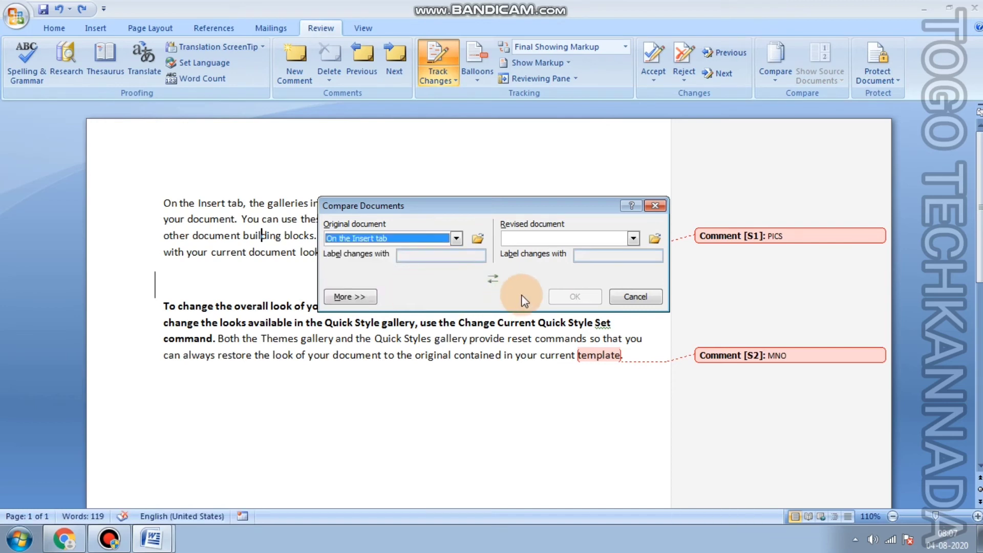
pyautogui.click(632, 239)
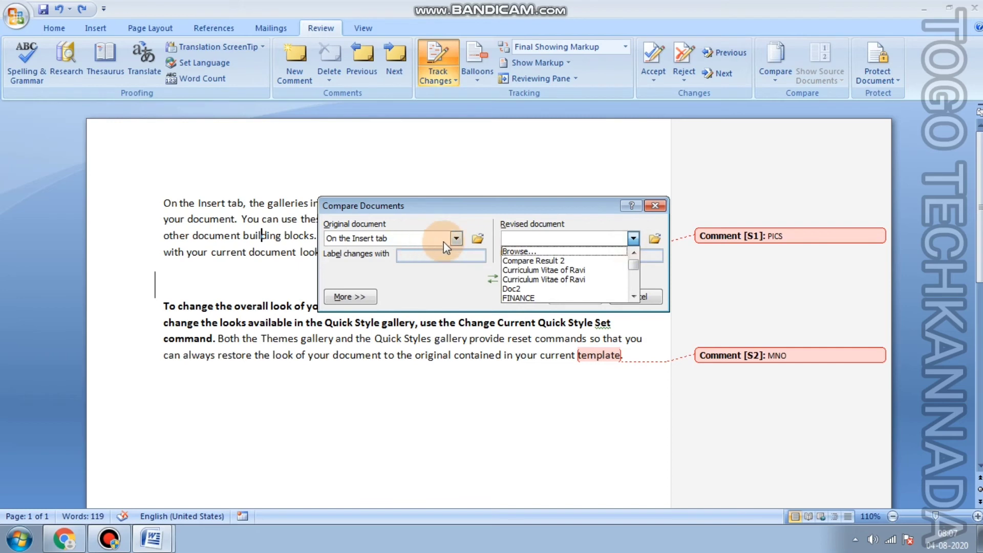
pyautogui.moveTo(633, 265); pyautogui.dragTo(632, 278)
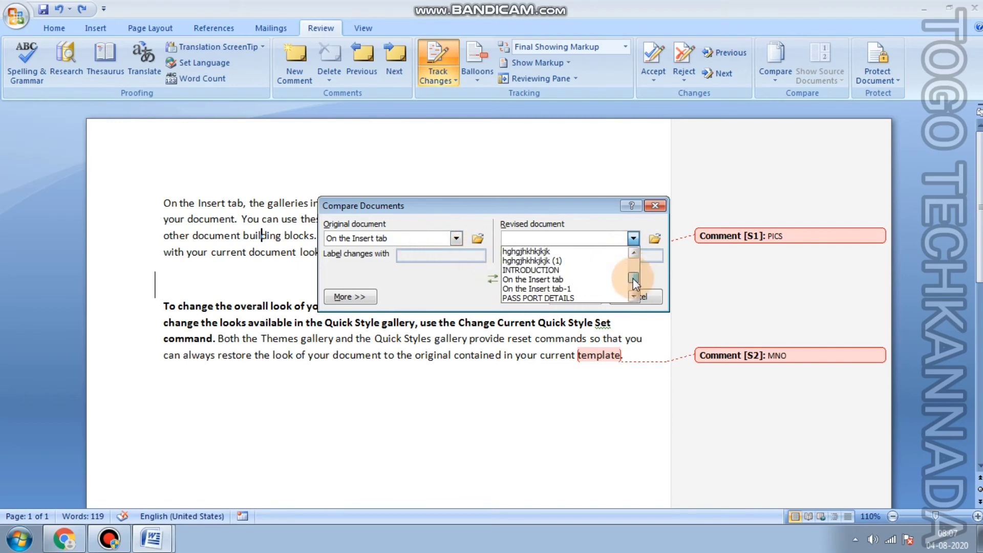
pyautogui.click(556, 289)
pyautogui.click(585, 297)
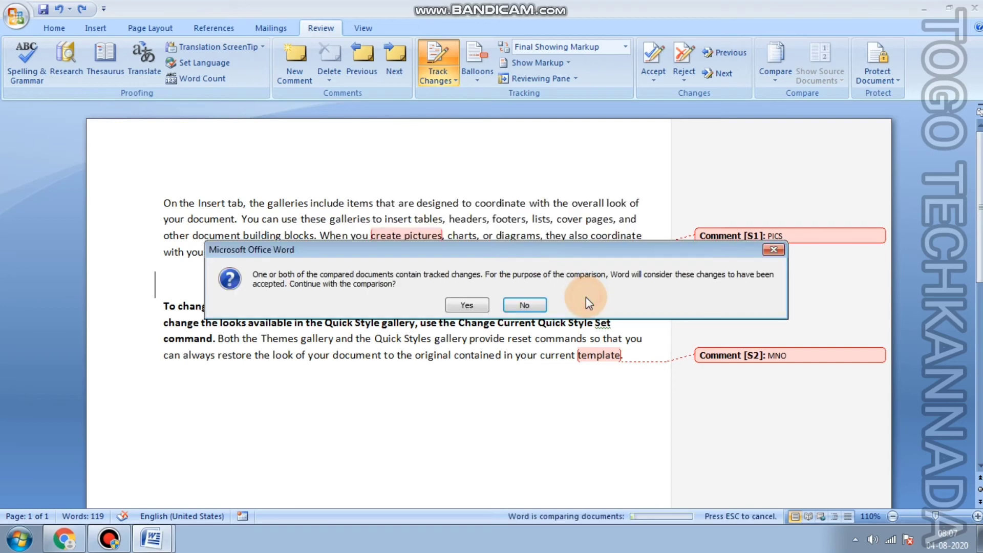
pyautogui.click(477, 302)
pyautogui.click(493, 304)
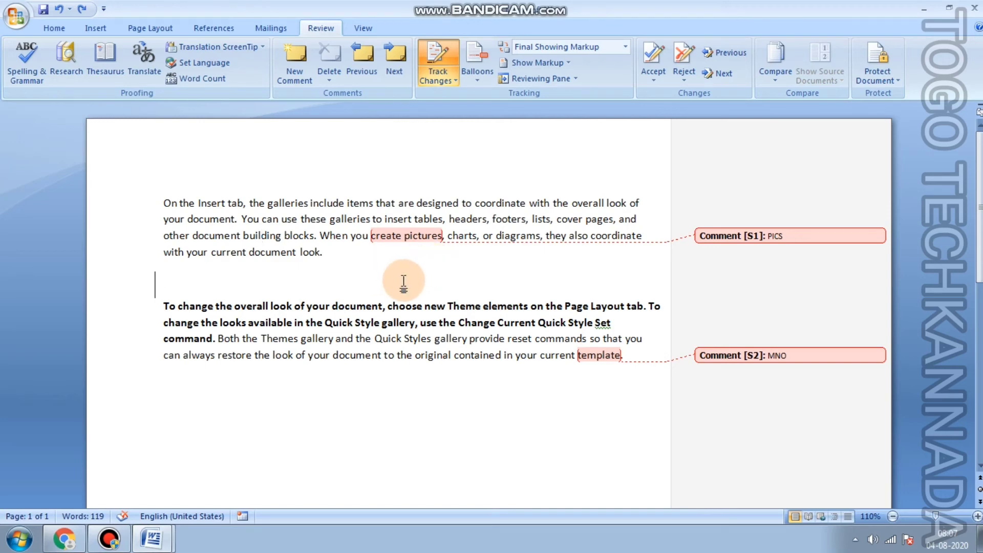
# Type 'S' on a new line below the last paragraph and set 'On the Insert tab' as comparison original.
pyautogui.click(396, 433)
pyautogui.write('SJDFKSJDFKLSJDFKLJSLKDJFKLSJ')
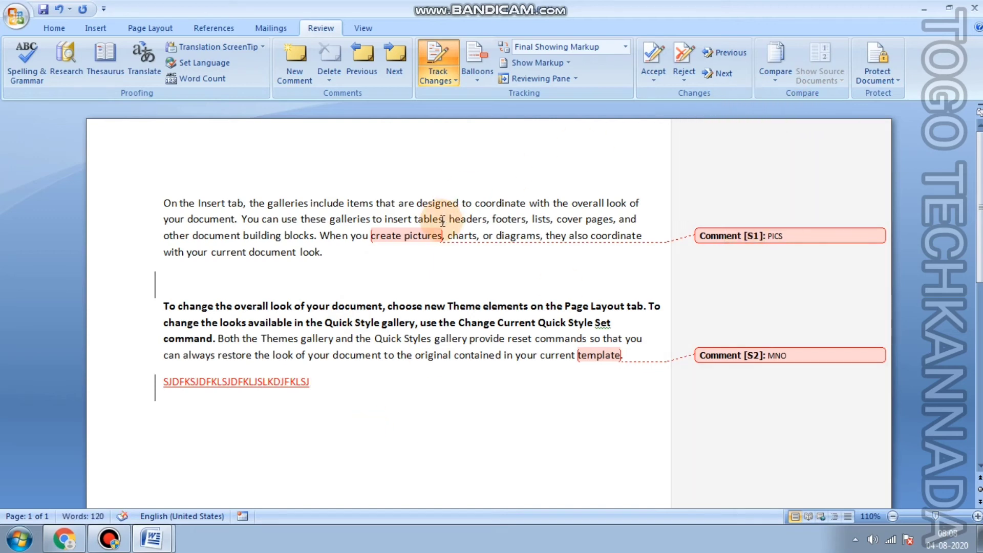
pyautogui.click(784, 72)
pyautogui.click(786, 109)
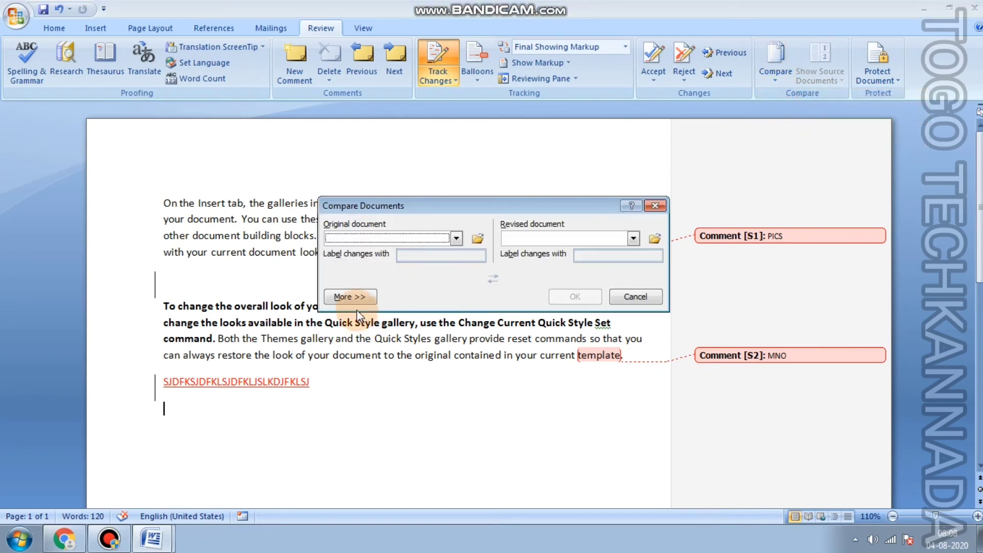
pyautogui.click(456, 238)
pyautogui.scroll(-1, 433, 284)
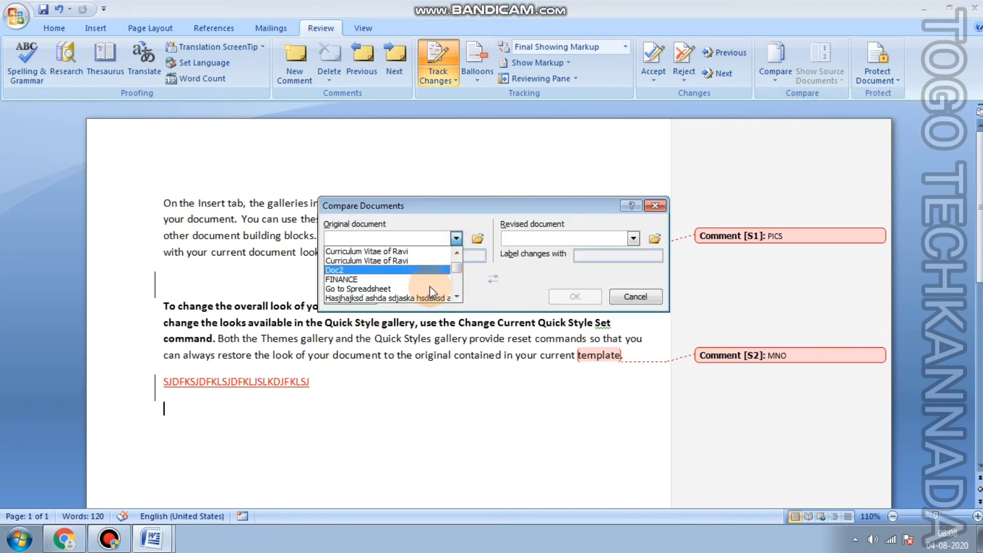
pyautogui.scroll(-1, 429, 286)
pyautogui.scroll(-1, 429, 286)
pyautogui.scroll(-1, 429, 287)
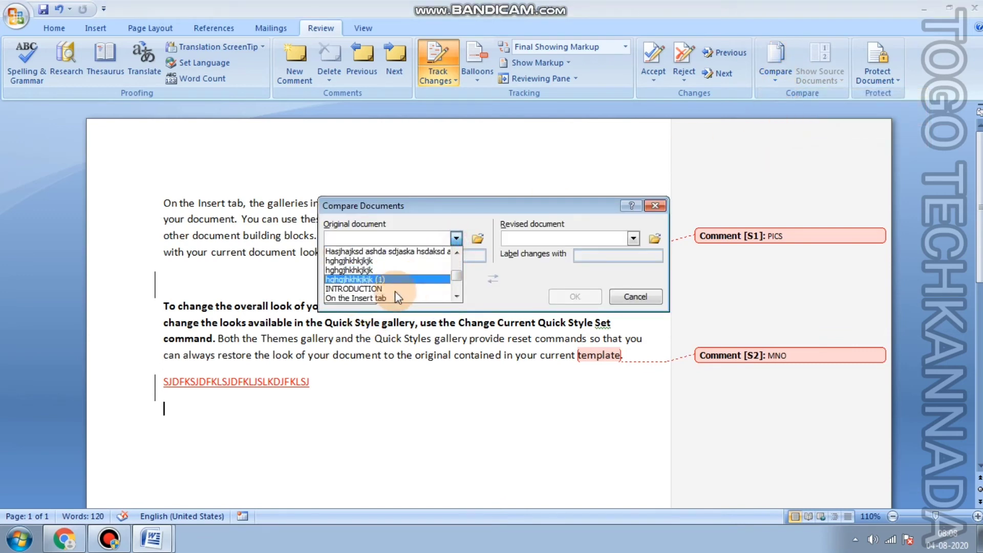
pyautogui.scroll(-1, 409, 289)
pyautogui.click(395, 290)
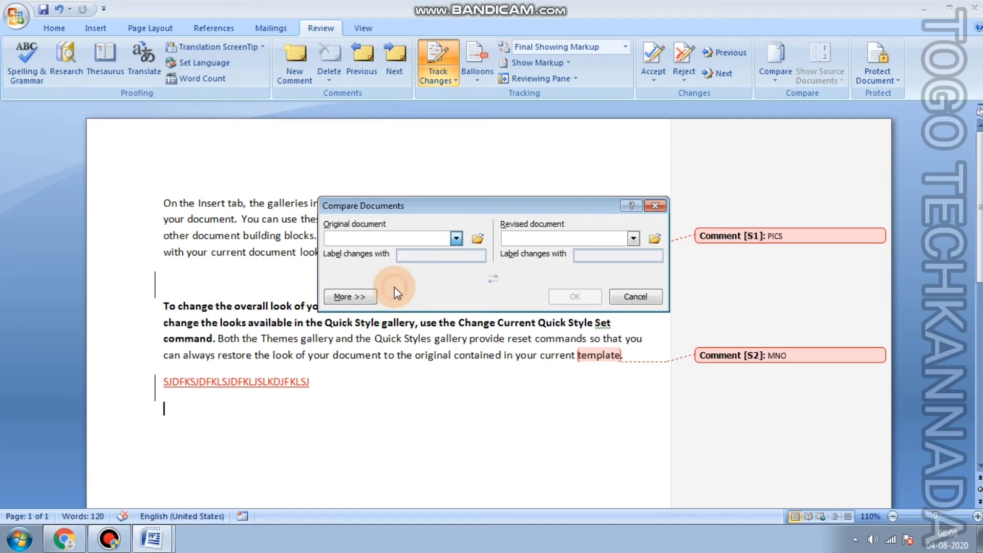
# Pick 'On the Insert tab-1' as the revised document and run the comparison despite tracked changes.
pyautogui.click(633, 238)
pyautogui.scroll(-1, 582, 271)
pyautogui.scroll(-2, 582, 285)
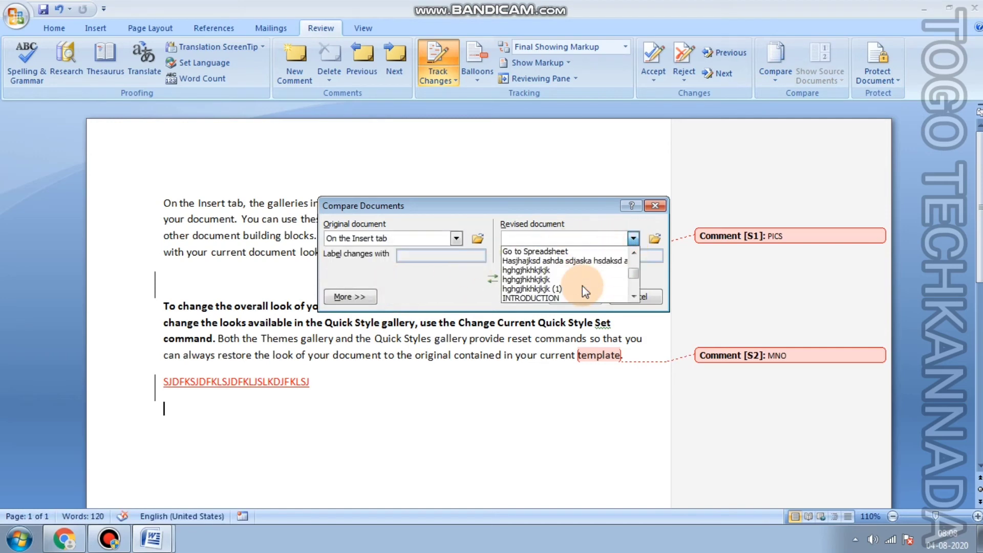
pyautogui.scroll(-1, 582, 286)
pyautogui.click(565, 298)
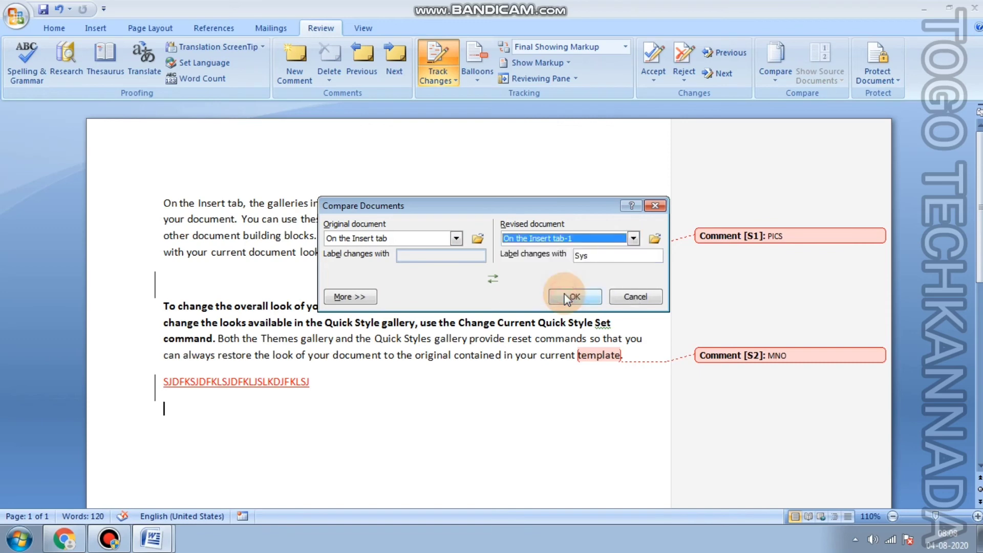
pyautogui.click(598, 307)
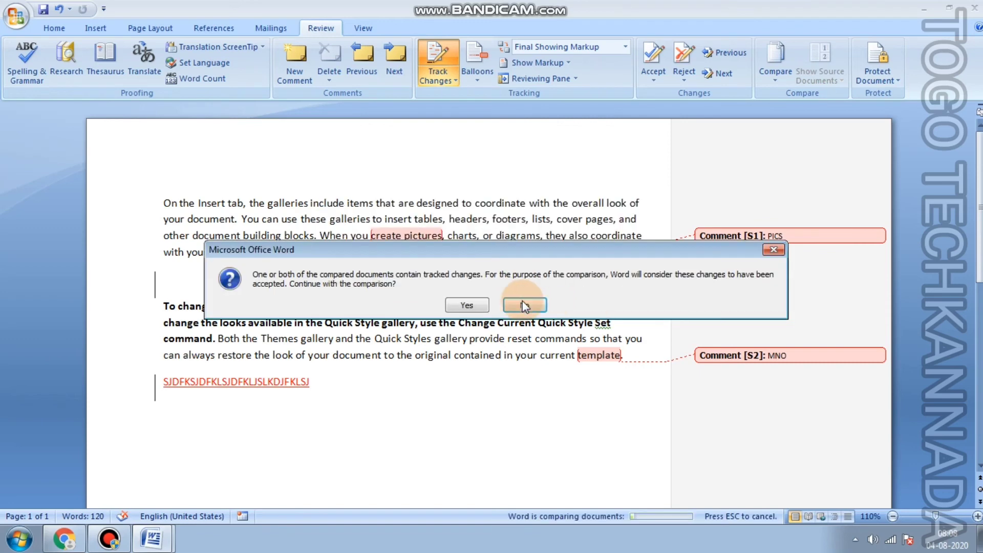
pyautogui.click(457, 304)
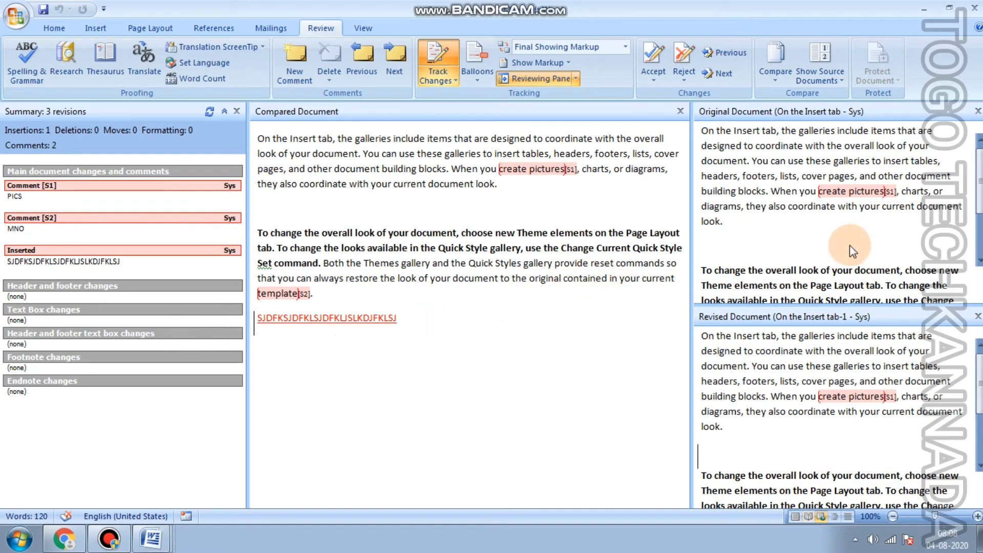
# Review the Original and Revised panes, then hide the source documents and close the revisions summary.
pyautogui.scroll(-2, 862, 360)
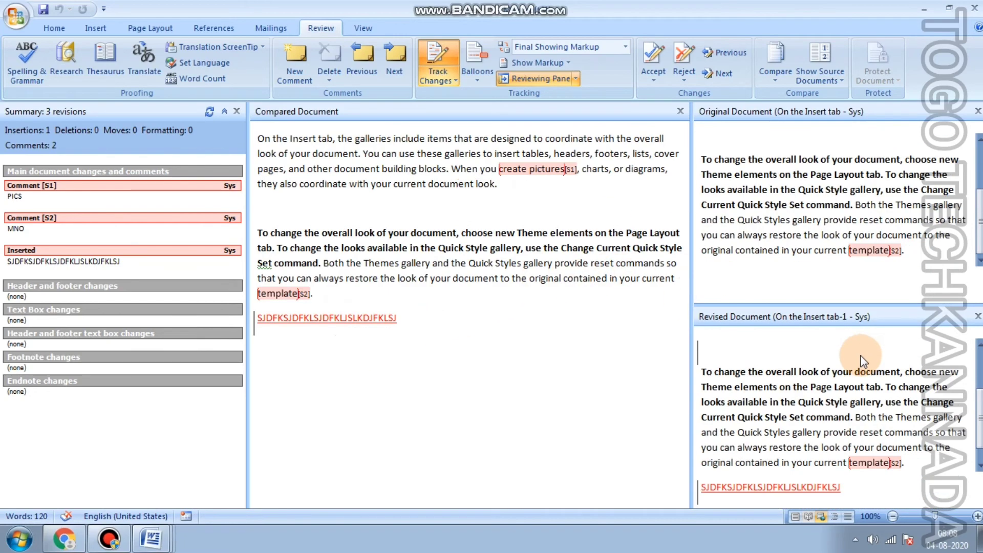
pyautogui.scroll(-1, 834, 356)
pyautogui.scroll(3, 834, 355)
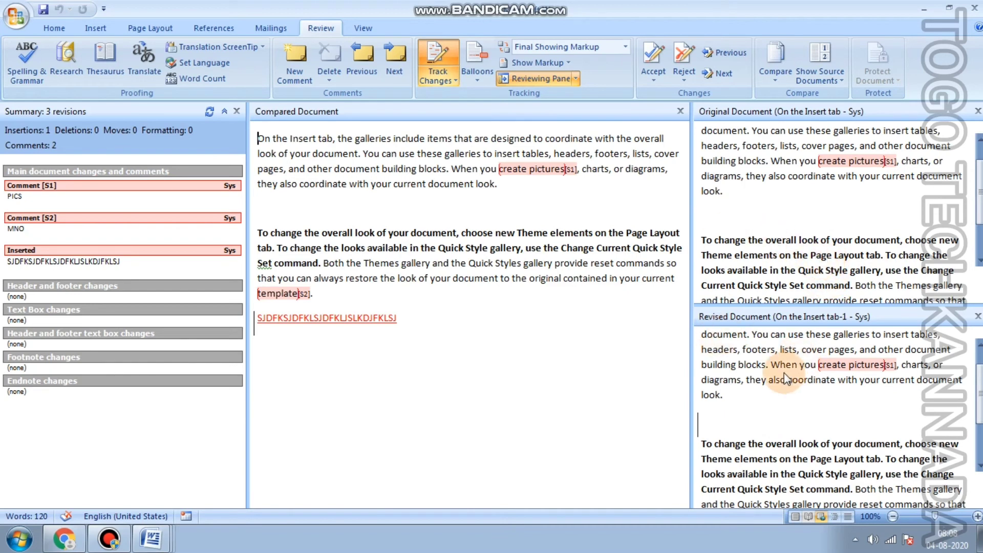
pyautogui.scroll(-2, 773, 399)
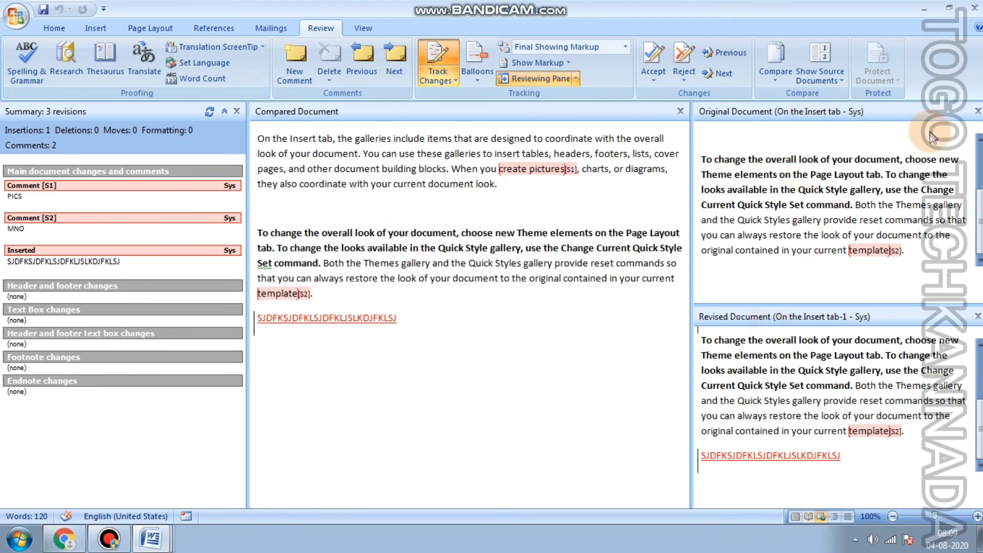
pyautogui.click(977, 111)
pyautogui.click(978, 111)
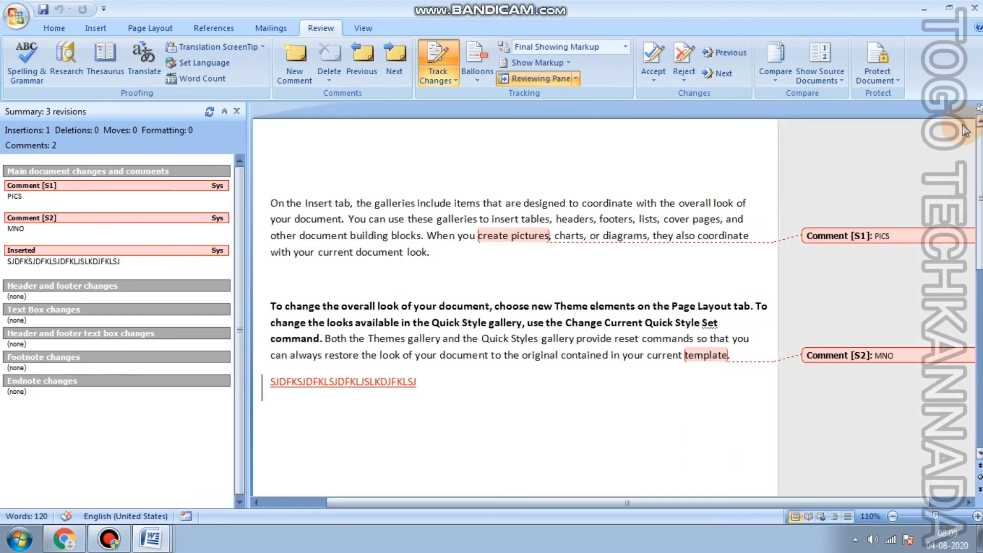
pyautogui.click(236, 111)
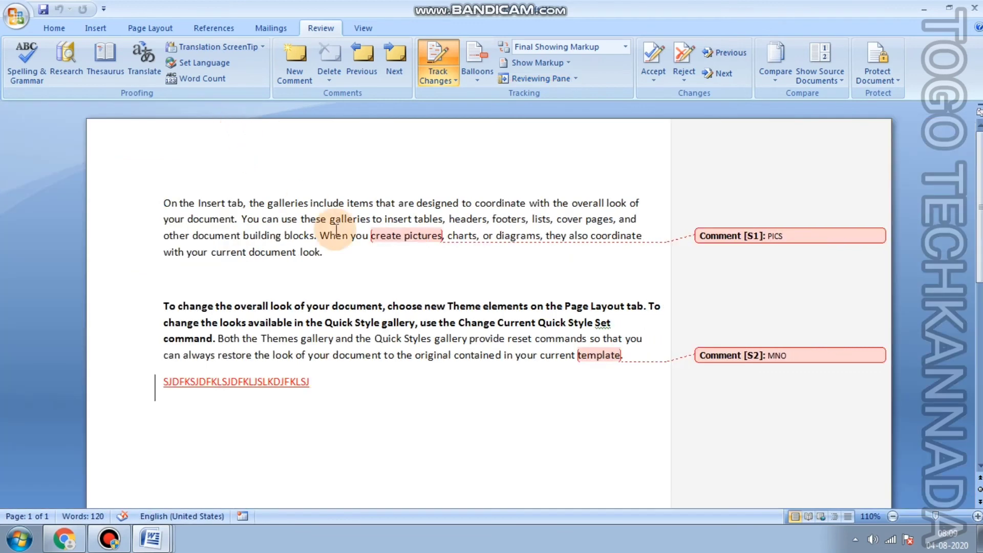
# Show the original, then the revised, then both source documents beside the comparison.
pyautogui.click(443, 273)
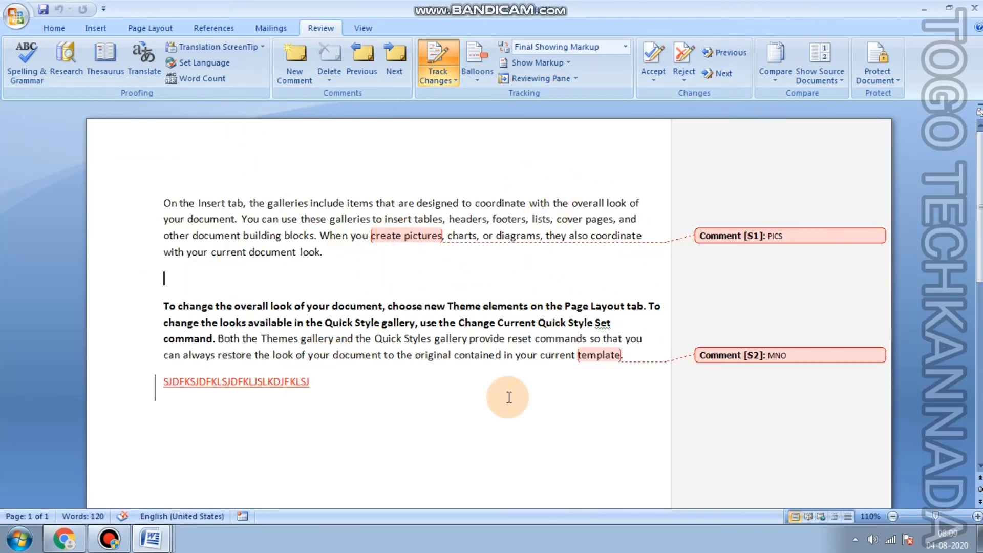
pyautogui.click(819, 77)
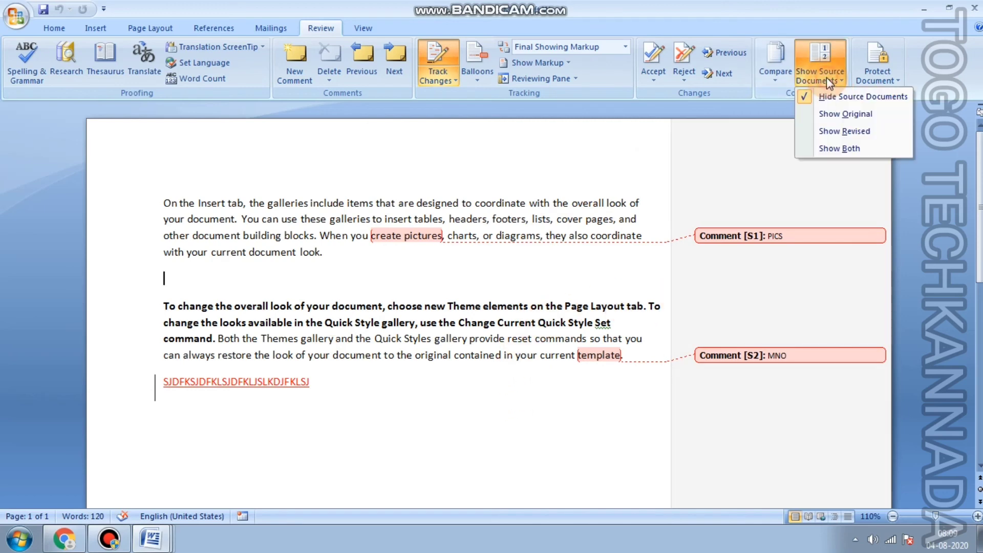
pyautogui.click(829, 117)
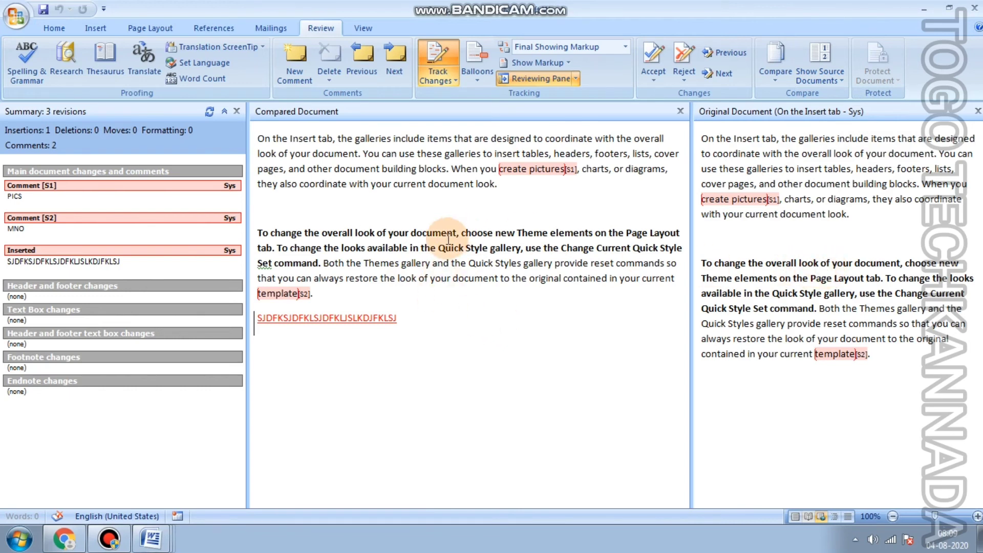
pyautogui.click(830, 79)
pyautogui.click(835, 128)
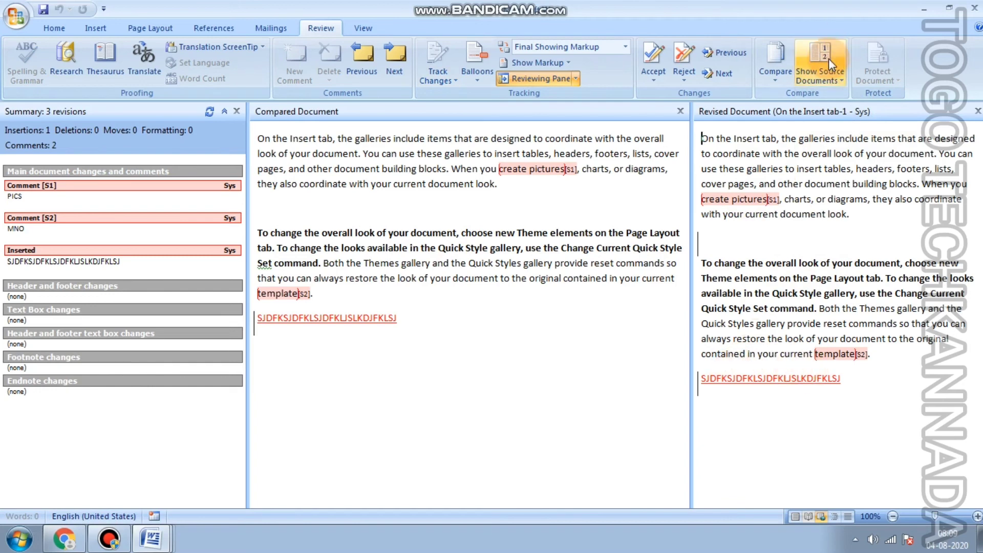
pyautogui.click(826, 69)
pyautogui.click(840, 148)
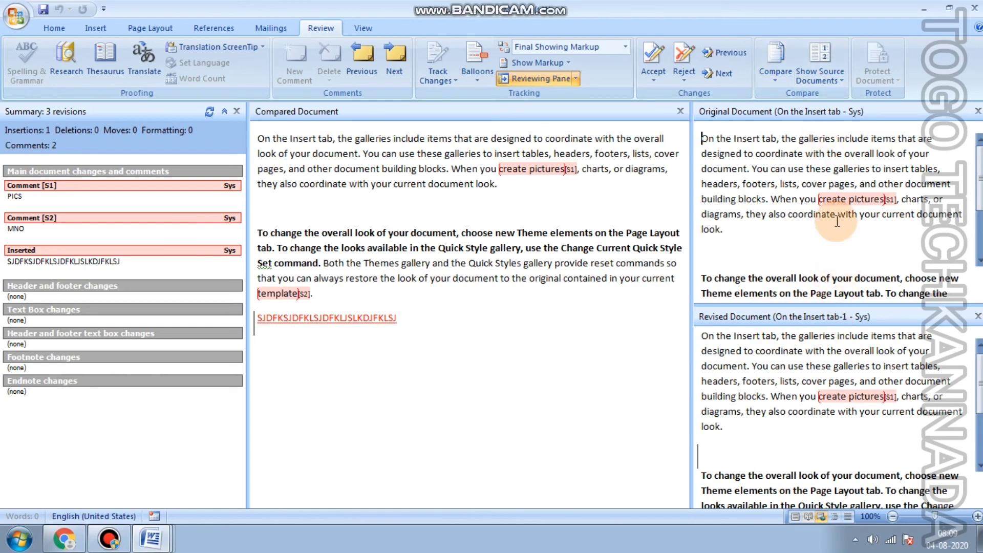
# Switch between original and revised, hide source documents, then show and close the Original pane.
pyautogui.click(814, 81)
pyautogui.click(844, 114)
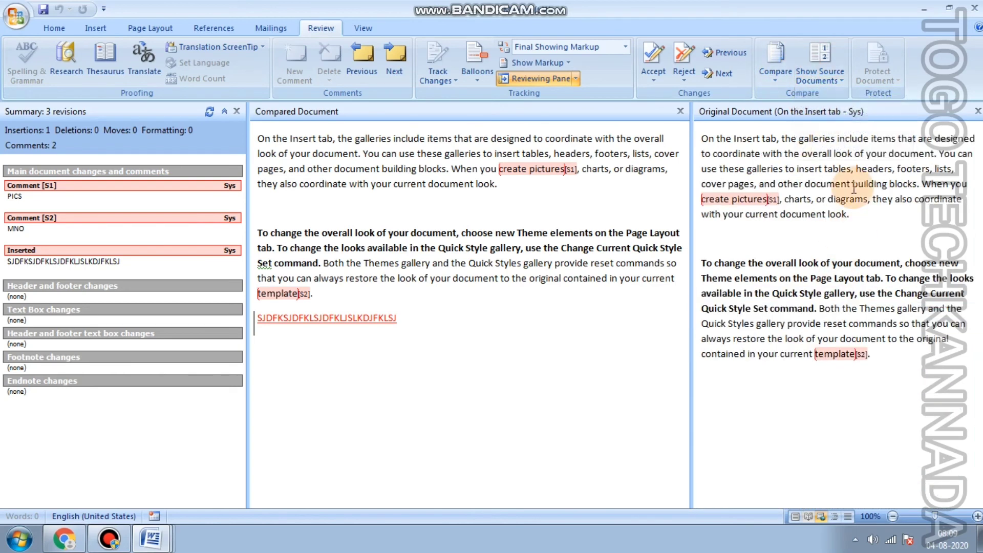
pyautogui.click(826, 81)
pyautogui.click(845, 131)
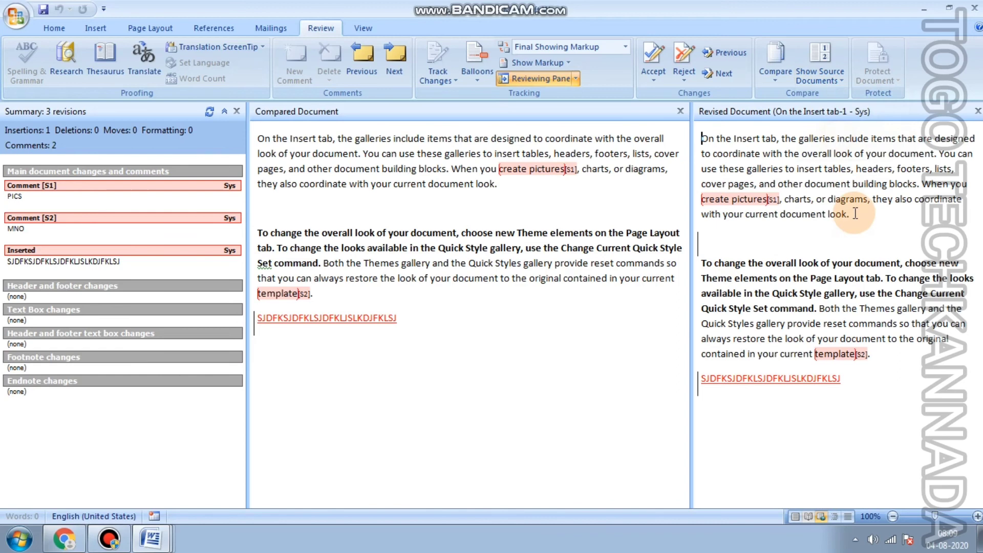
pyautogui.click(816, 71)
pyautogui.click(835, 97)
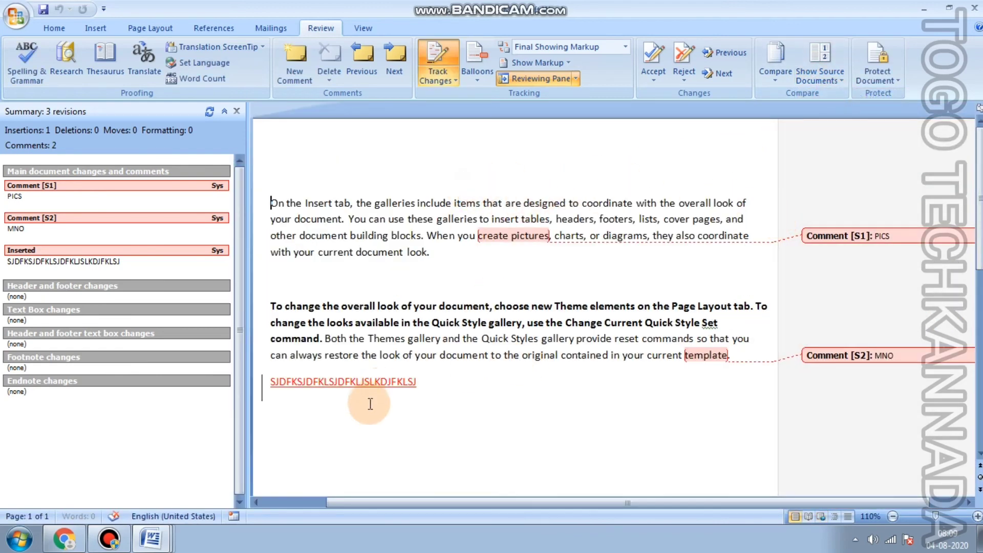
pyautogui.click(819, 73)
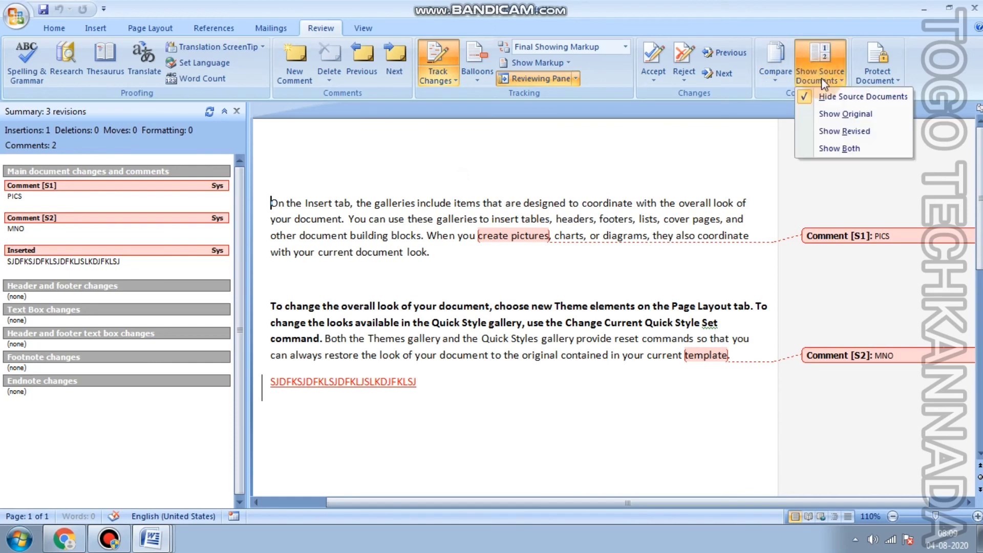
pyautogui.click(829, 116)
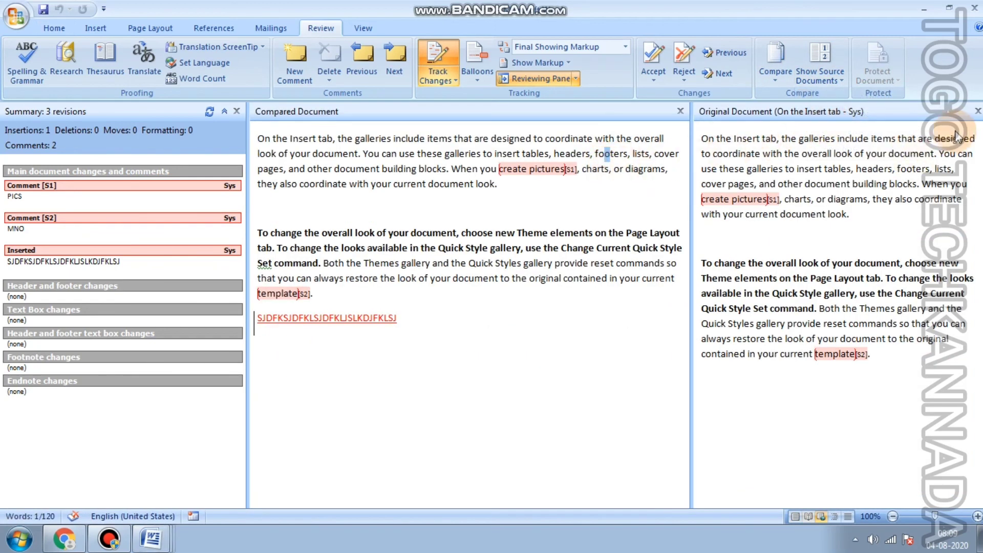
pyautogui.click(978, 112)
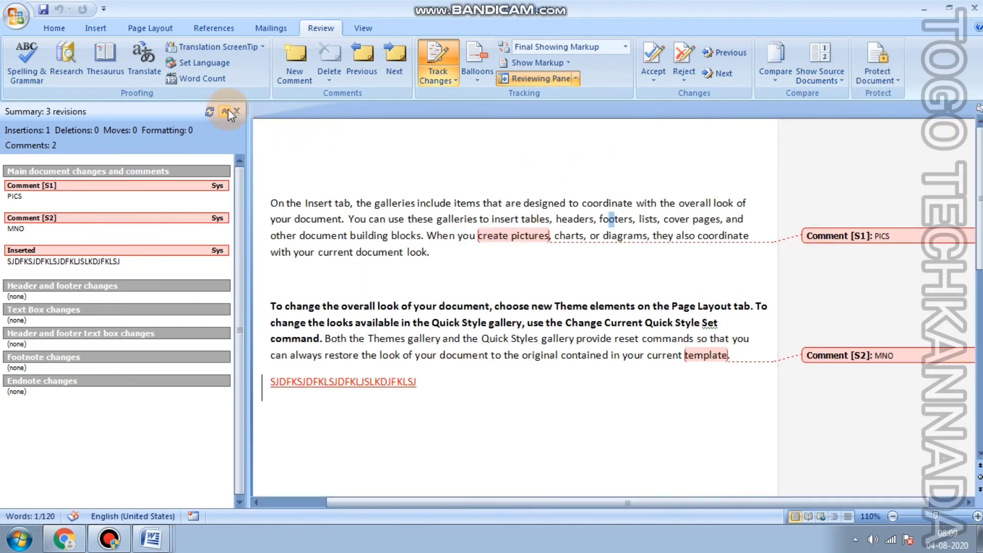
# Close the revisions summary and bring up the Restrict Formatting and Editing pane.
pyautogui.click(236, 111)
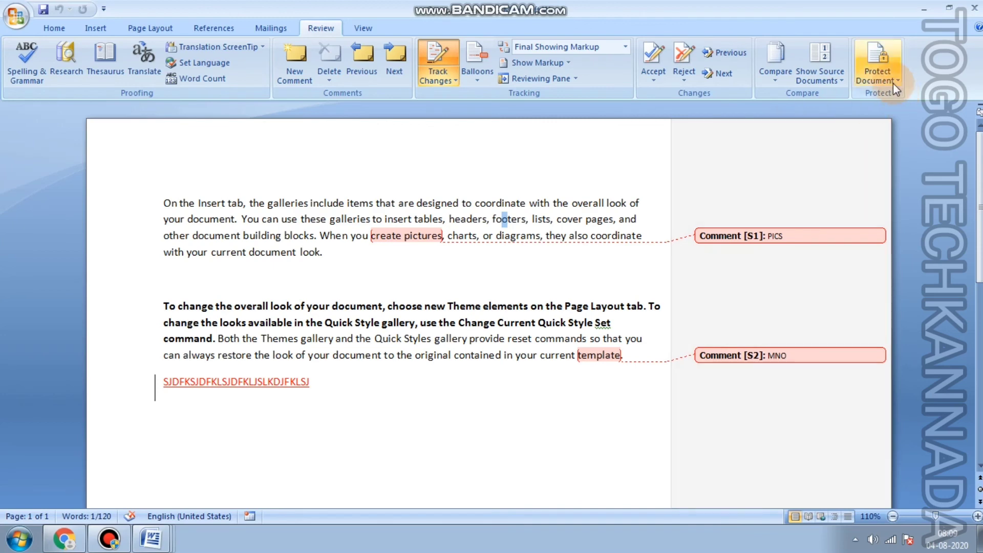
pyautogui.click(888, 82)
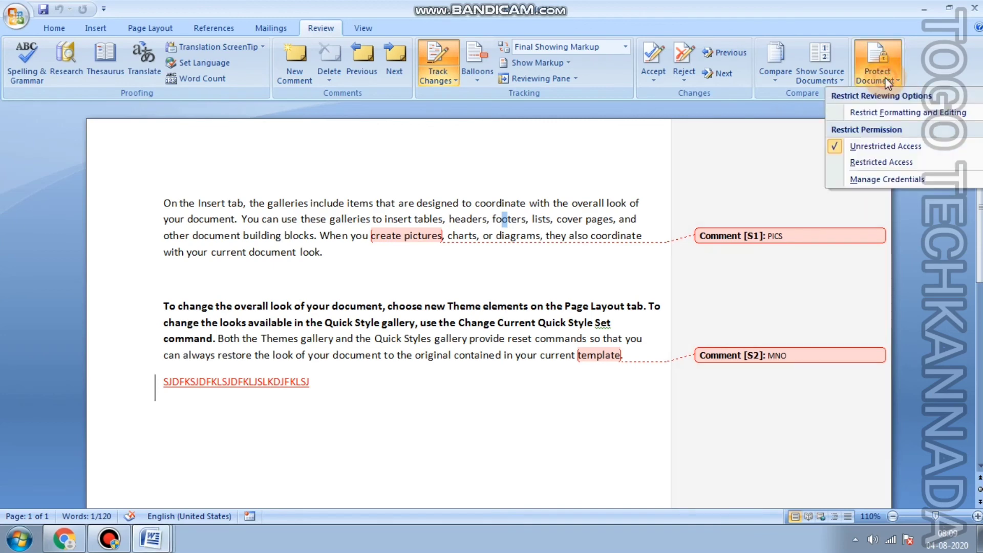
pyautogui.click(495, 171)
pyautogui.click(856, 66)
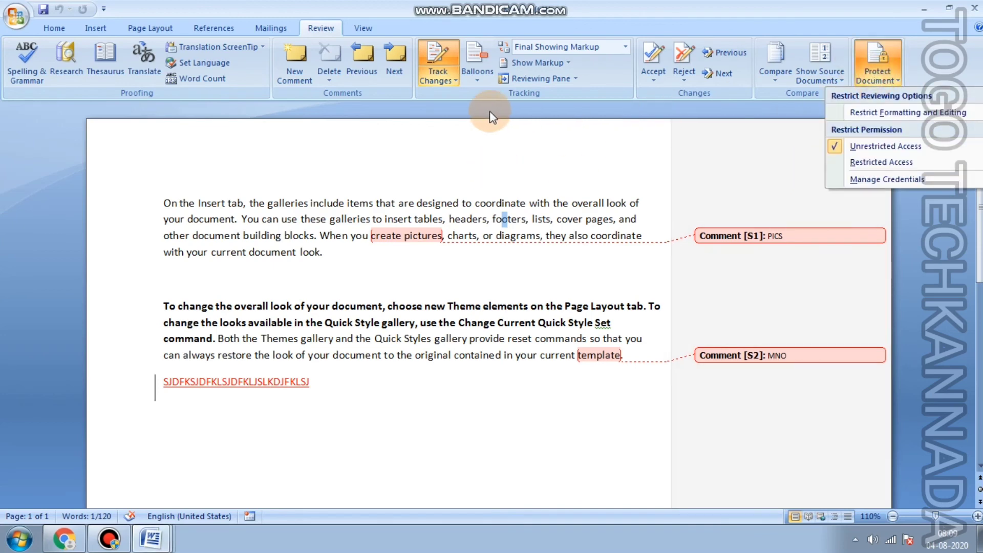
pyautogui.click(885, 114)
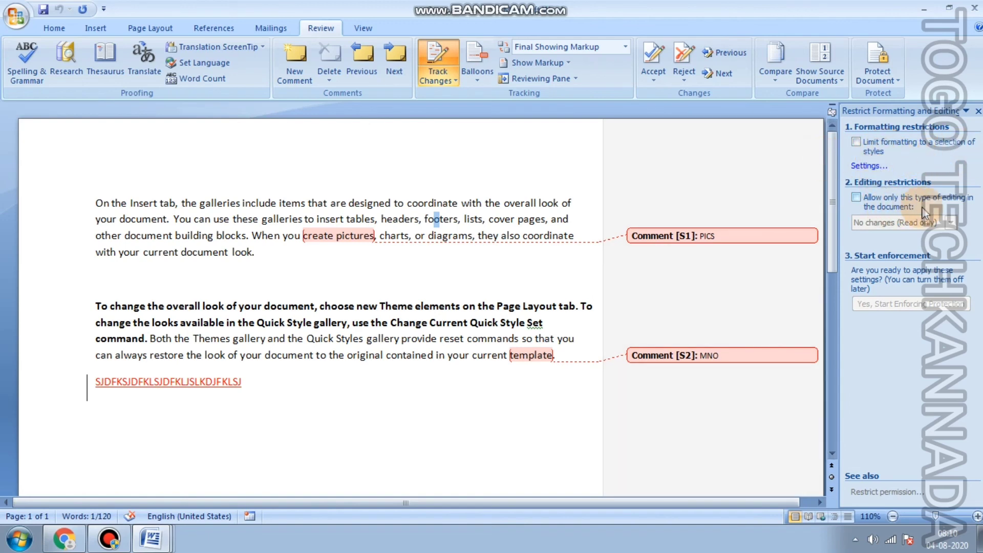
# Restrict editing to No changes (Read only), limit formatting to chosen styles, and except Everyone.
pyautogui.click(876, 202)
pyautogui.click(902, 220)
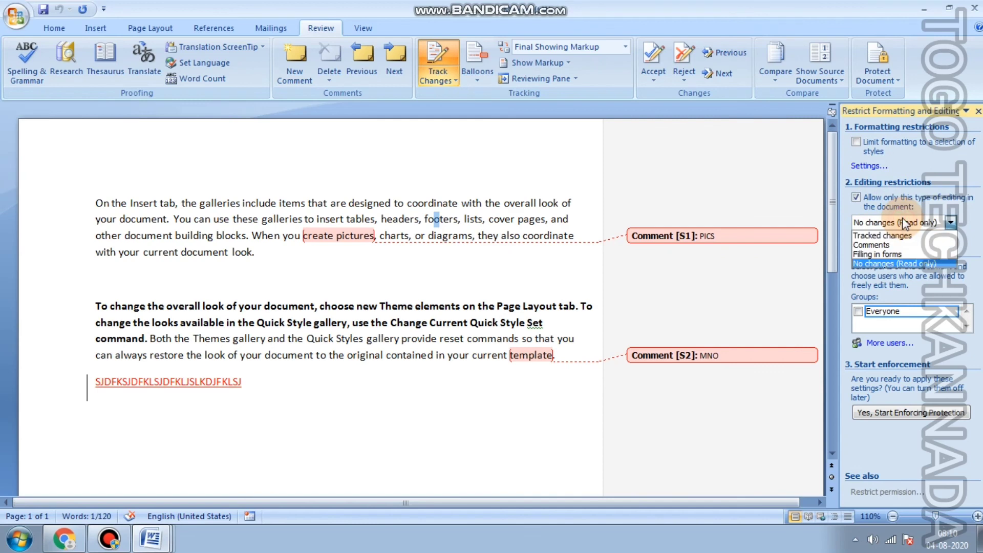
pyautogui.click(904, 228)
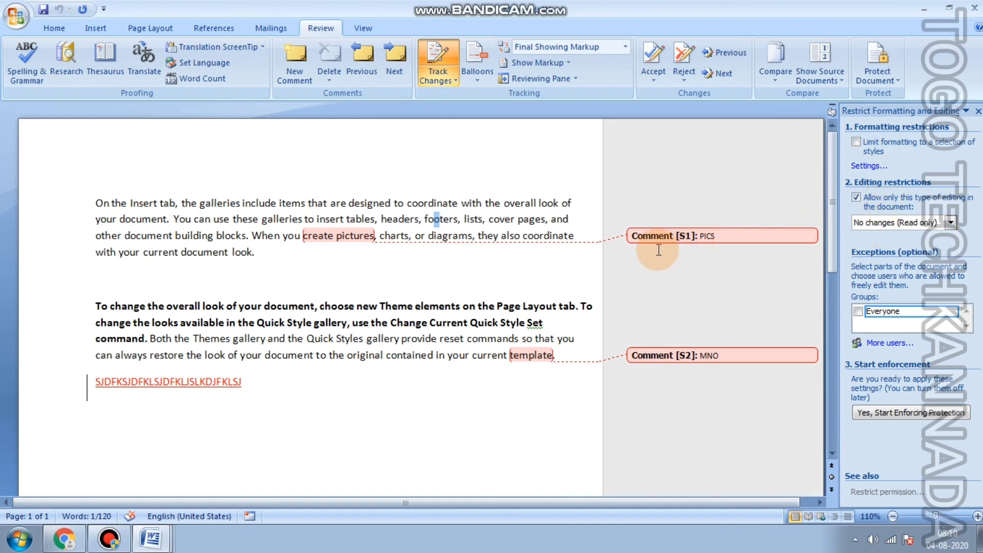
pyautogui.click(329, 384)
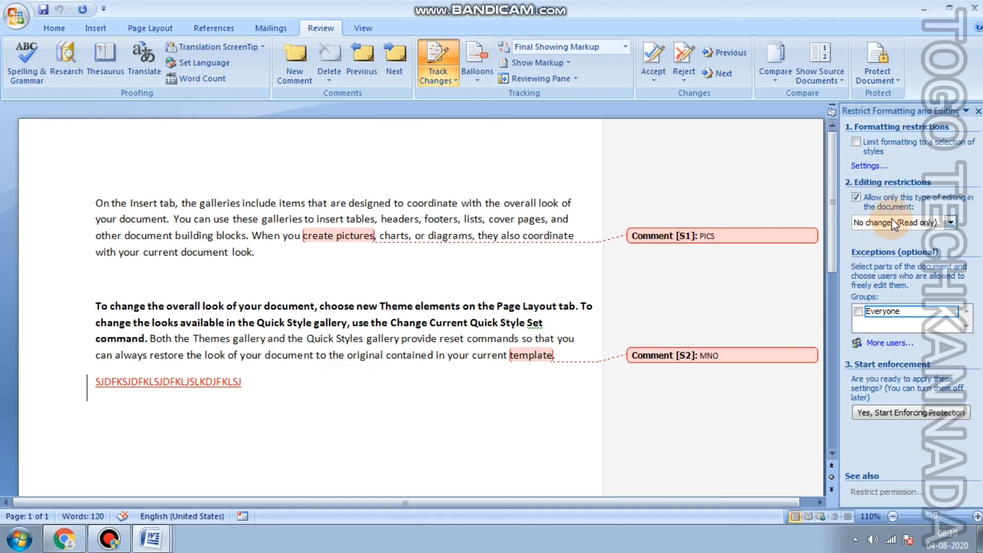
pyautogui.click(865, 143)
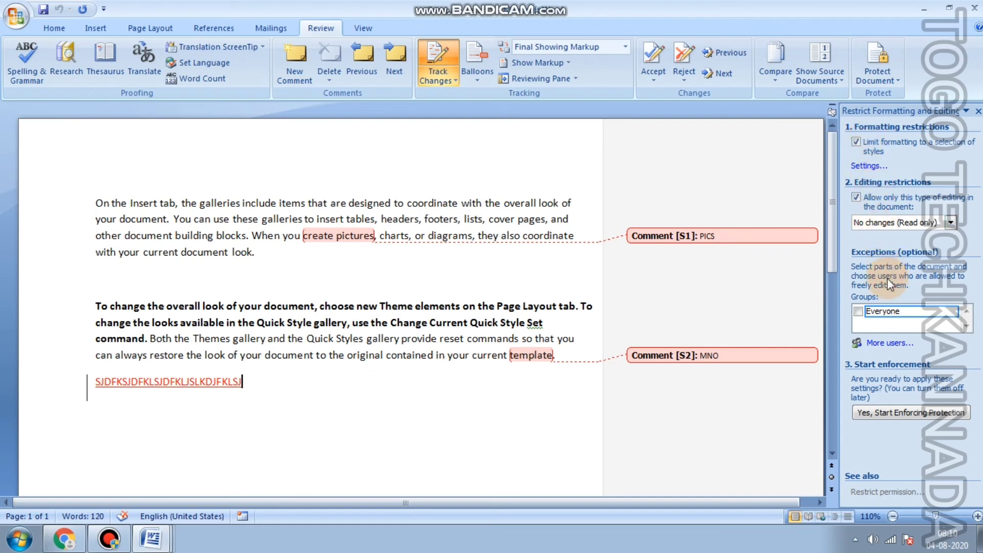
pyautogui.click(870, 312)
pyautogui.click(891, 412)
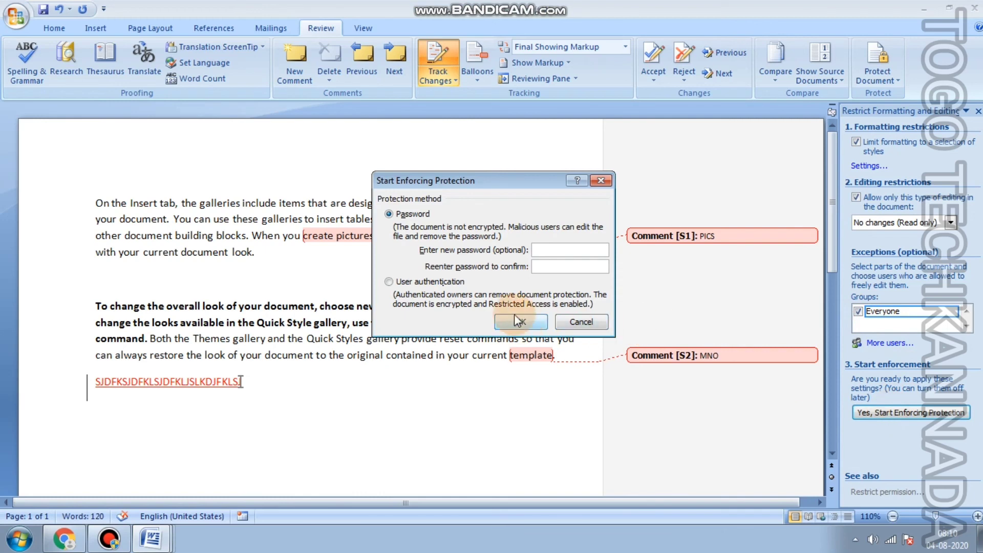
# Enforce read-only protection with a password and type 'H' into the editable line.
pyautogui.click(566, 251)
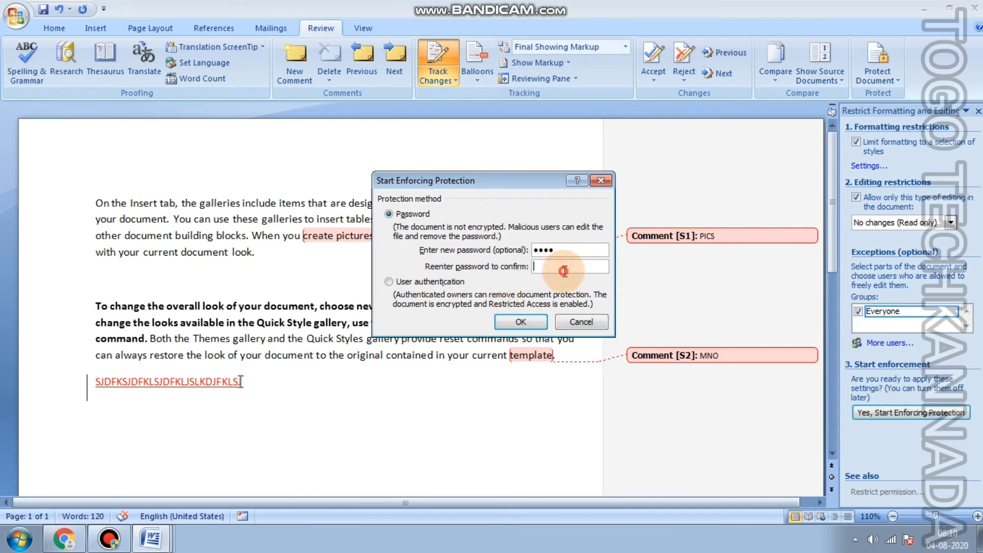
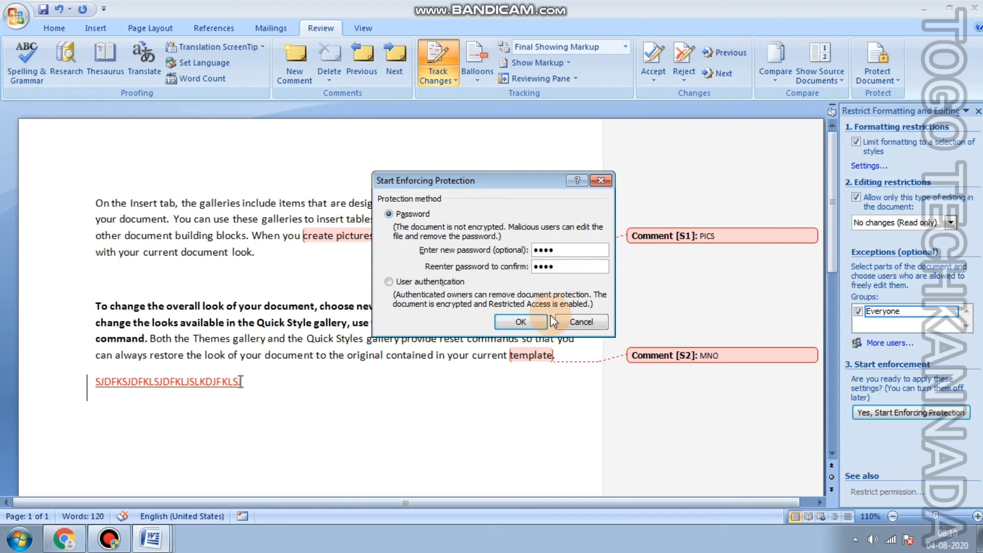
pyautogui.click(519, 320)
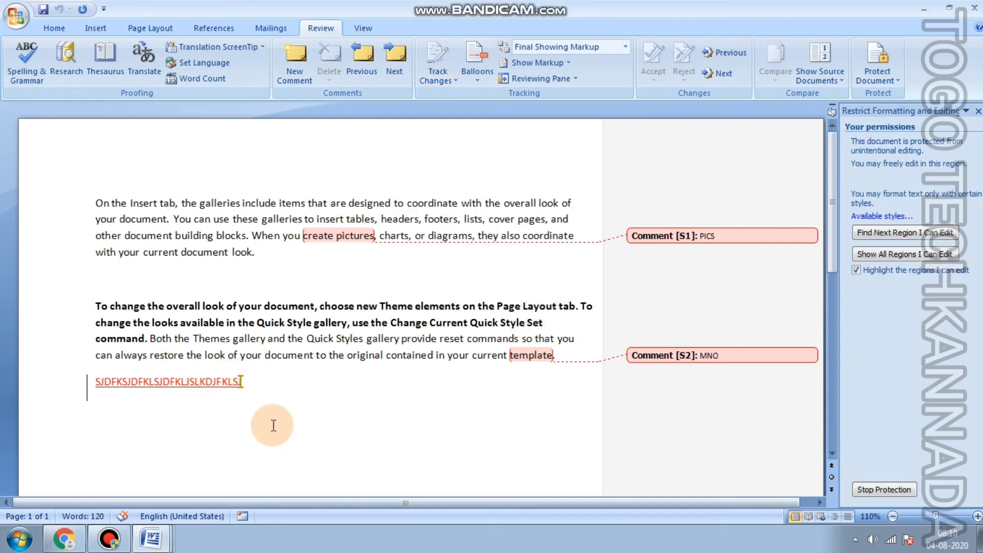
pyautogui.write('HJHJHJKHUJK')
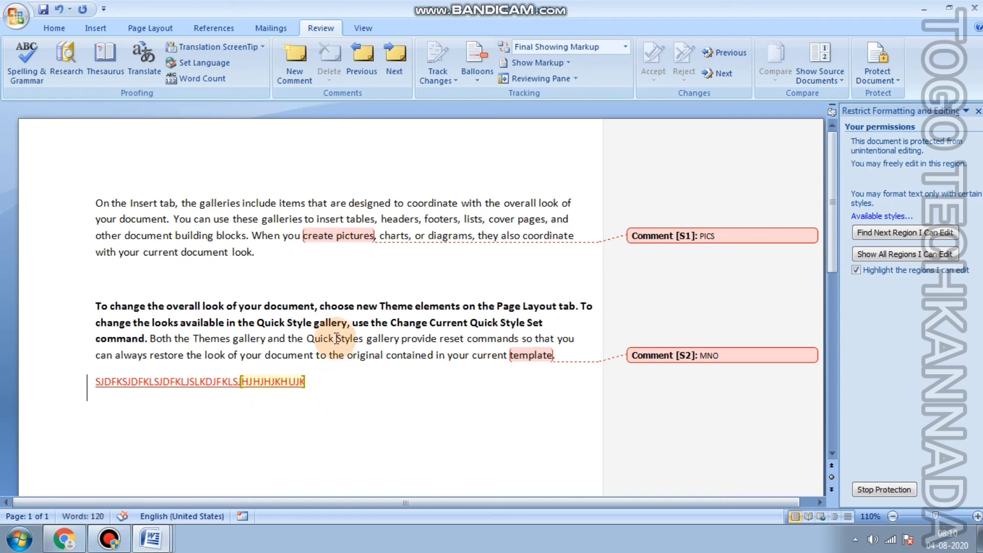
# Try clicking into the locked area, then stop protection by entering the password.
pyautogui.click(311, 290)
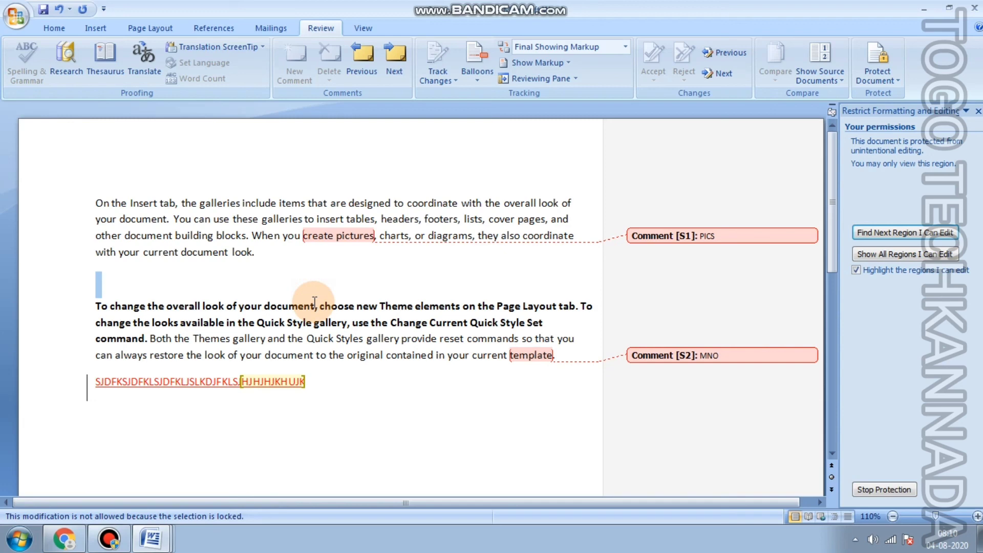
pyautogui.click(357, 272)
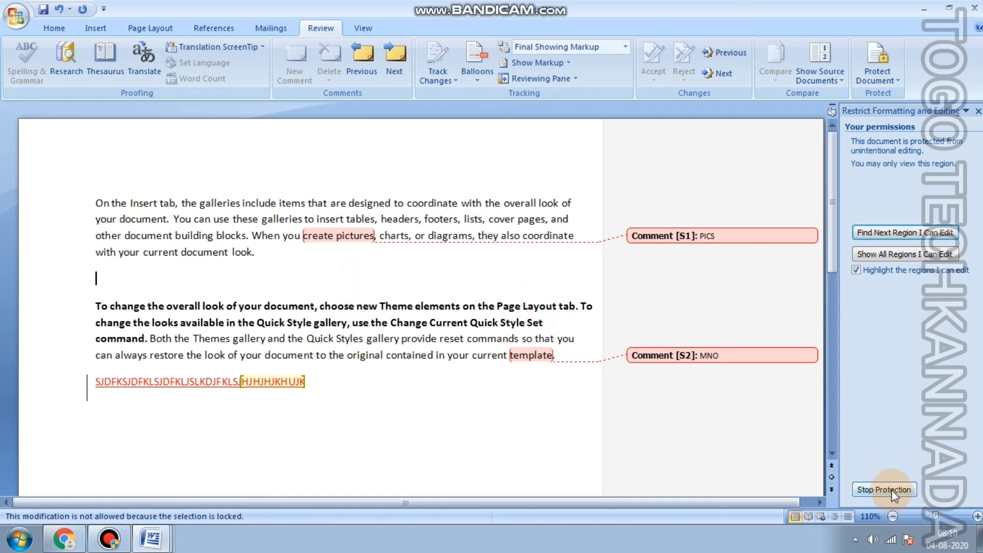
pyautogui.click(891, 489)
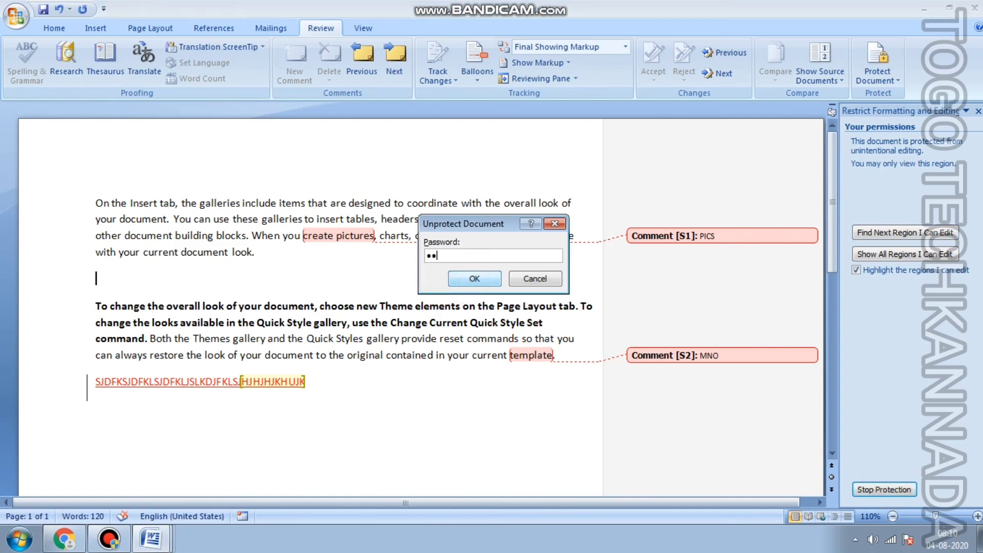
pyautogui.click(477, 276)
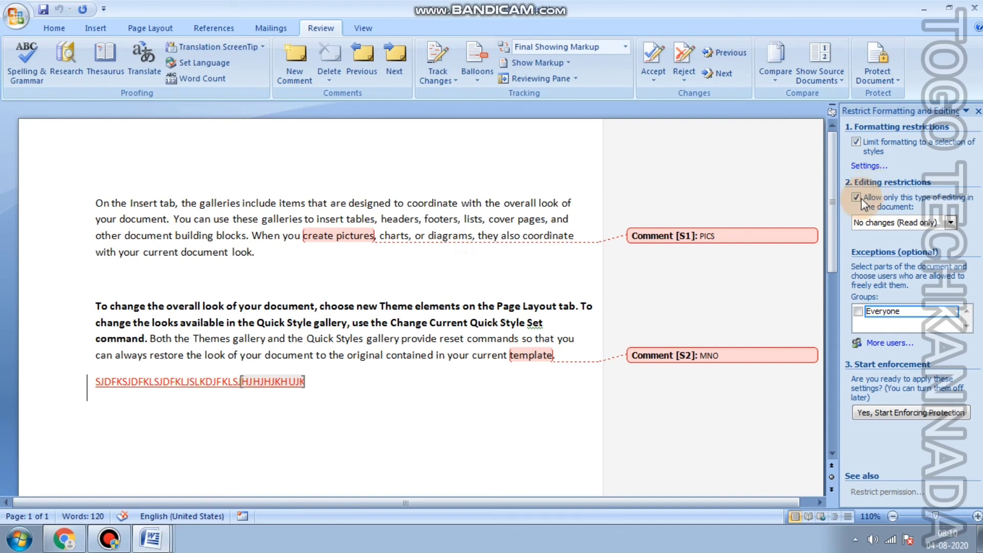
# Drop the editing restriction and enforce formatting-only protection with a matching password.
pyautogui.click(856, 198)
pyautogui.click(435, 286)
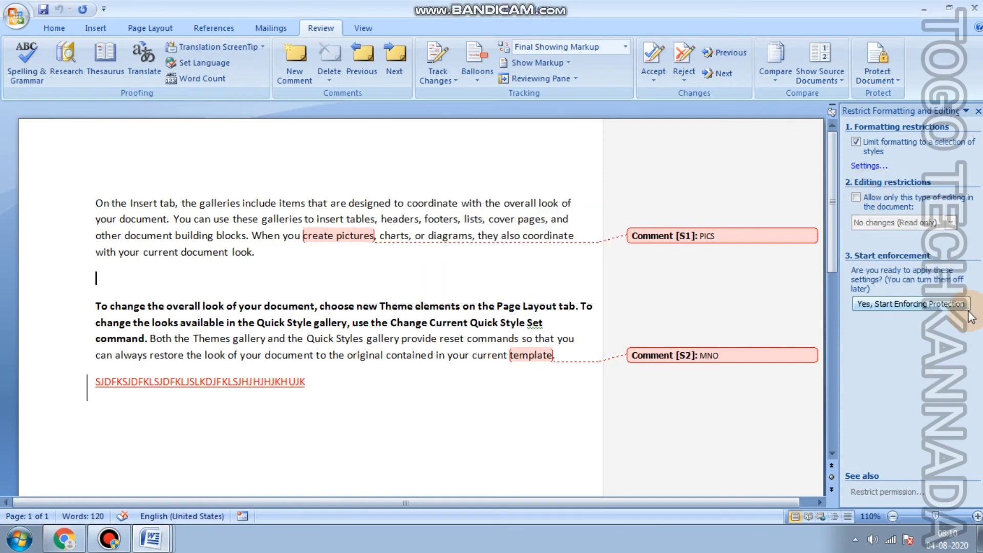
pyautogui.click(910, 304)
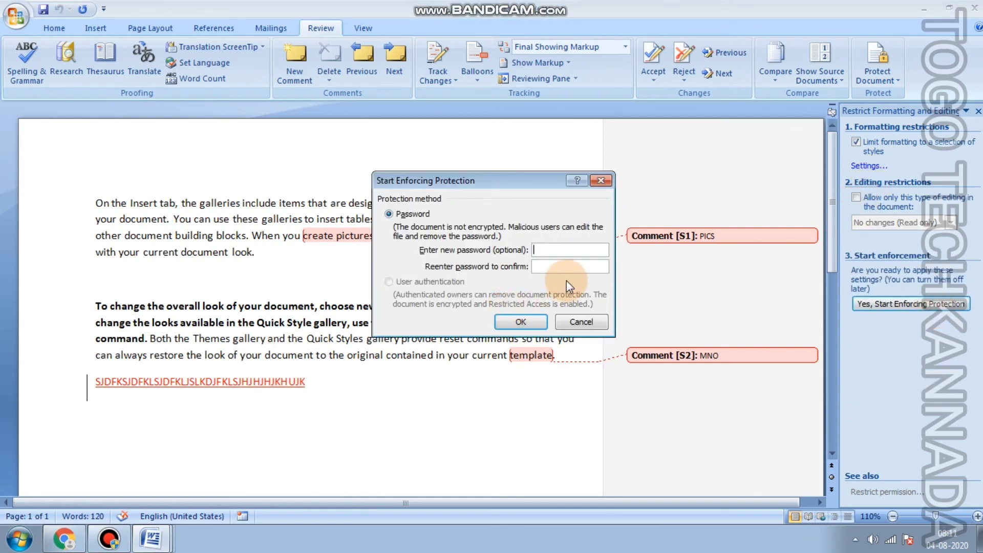
pyautogui.press('Return')
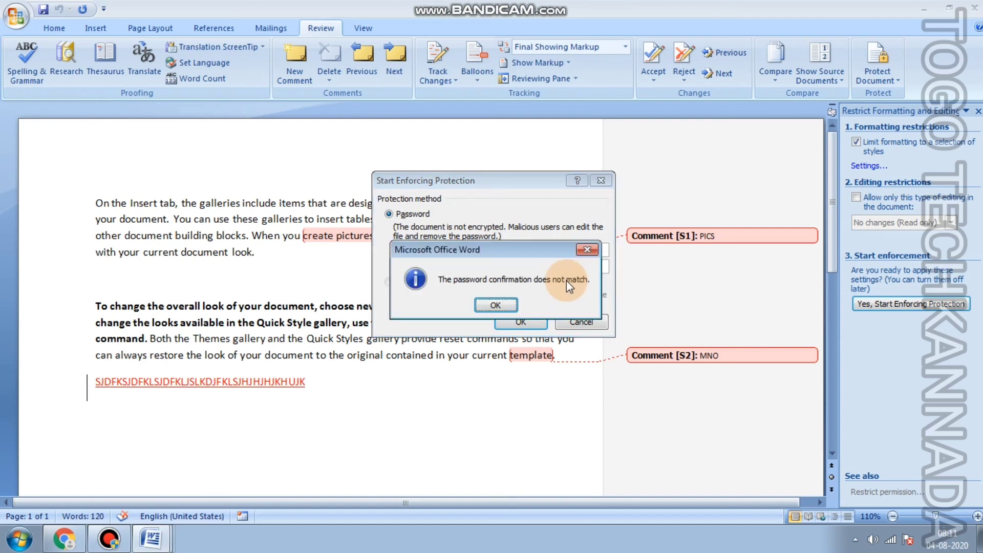
pyautogui.press('Return')
pyautogui.click(563, 267)
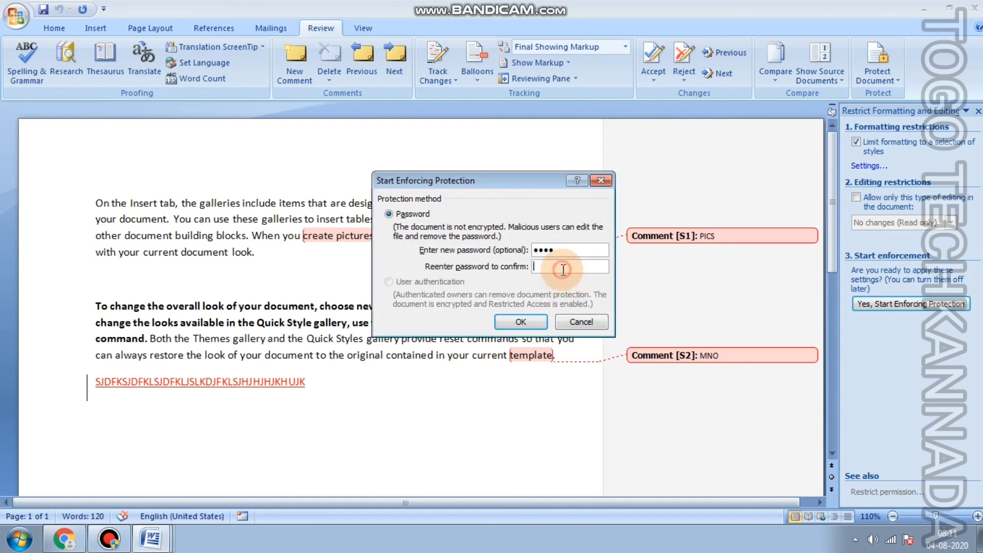
pyautogui.write('1')
pyautogui.click(520, 321)
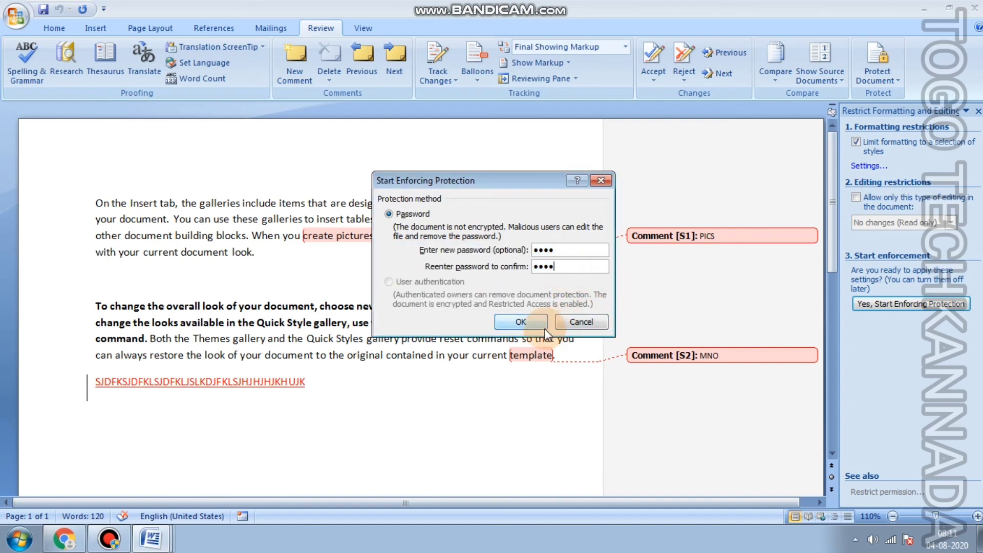
# Select paragraph text and check that font formatting on the Home tab is locked.
pyautogui.moveTo(462, 306); pyautogui.dragTo(266, 207)
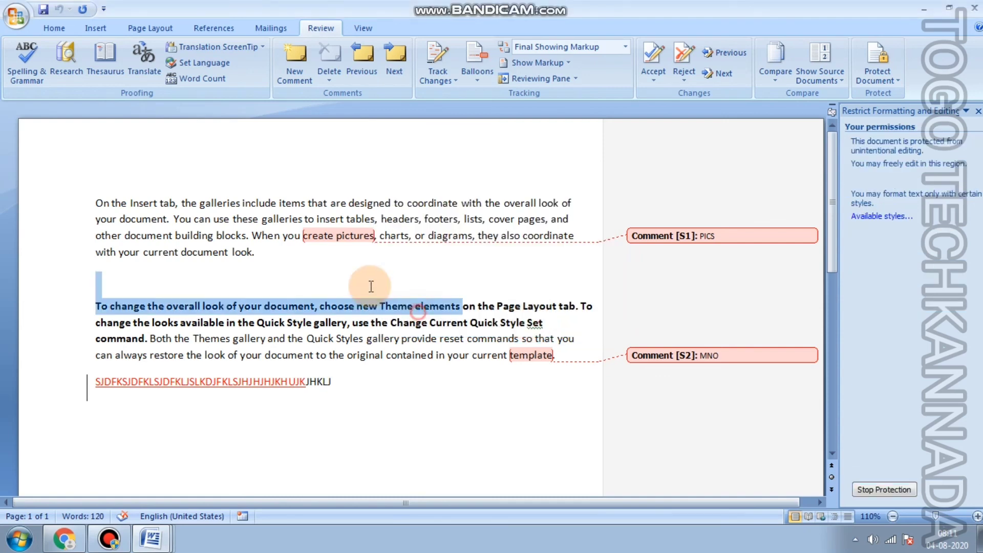
pyautogui.click(316, 256)
pyautogui.moveTo(255, 253); pyautogui.dragTo(201, 203)
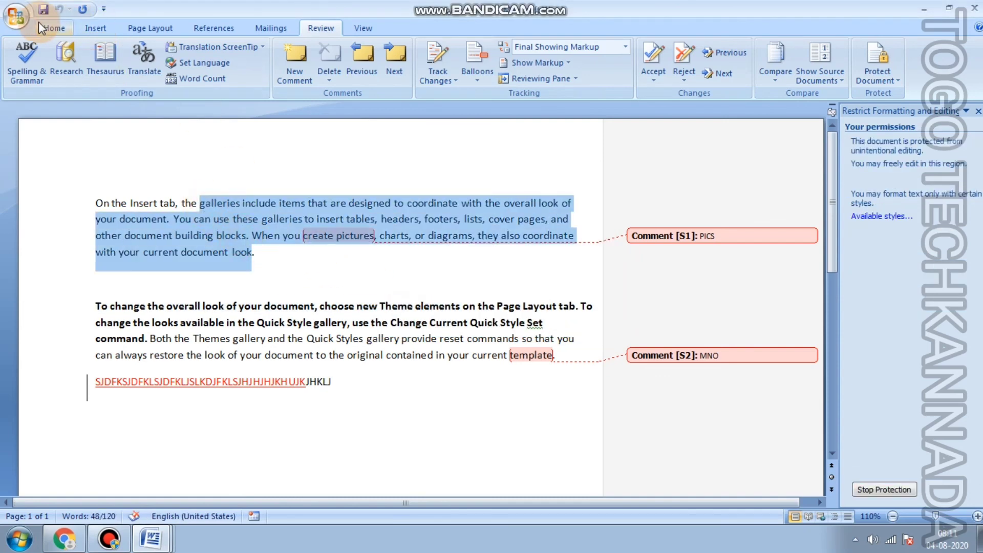
pyautogui.click(52, 27)
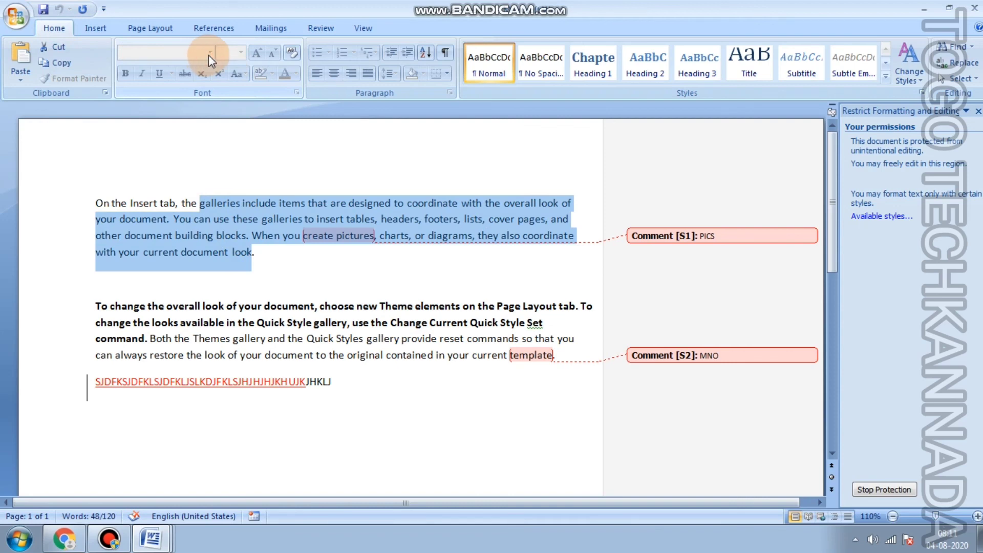
pyautogui.moveTo(336, 338); pyautogui.dragTo(281, 278)
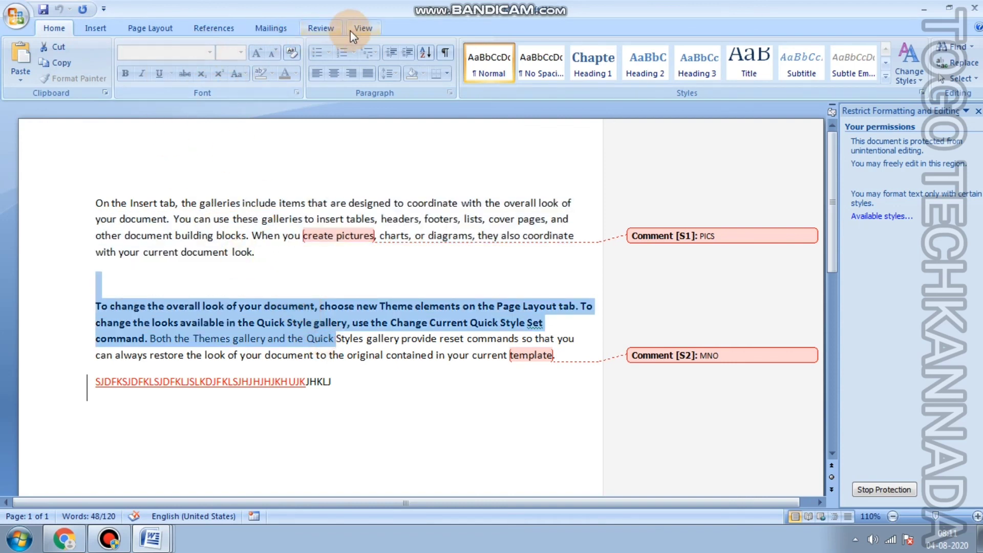
pyautogui.click(363, 28)
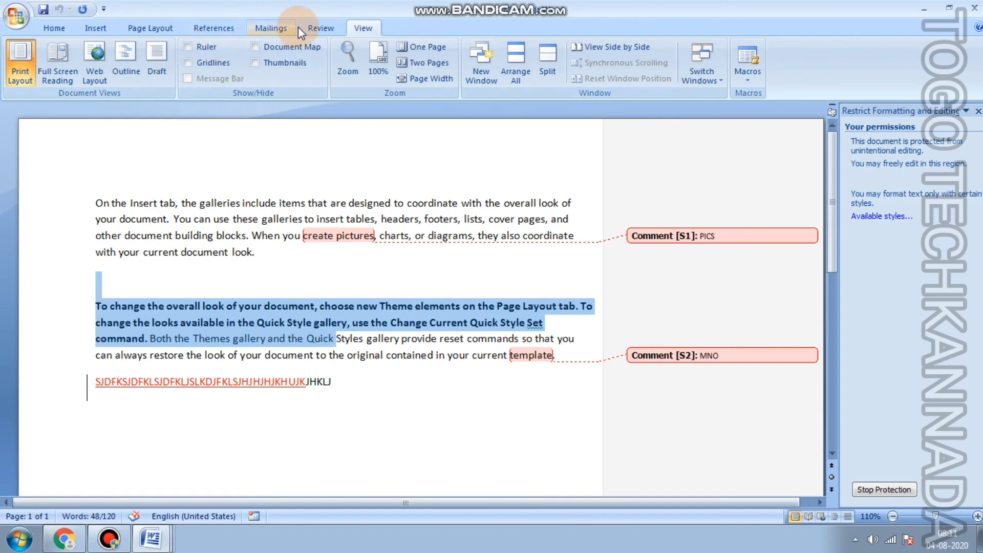
pyautogui.click(316, 27)
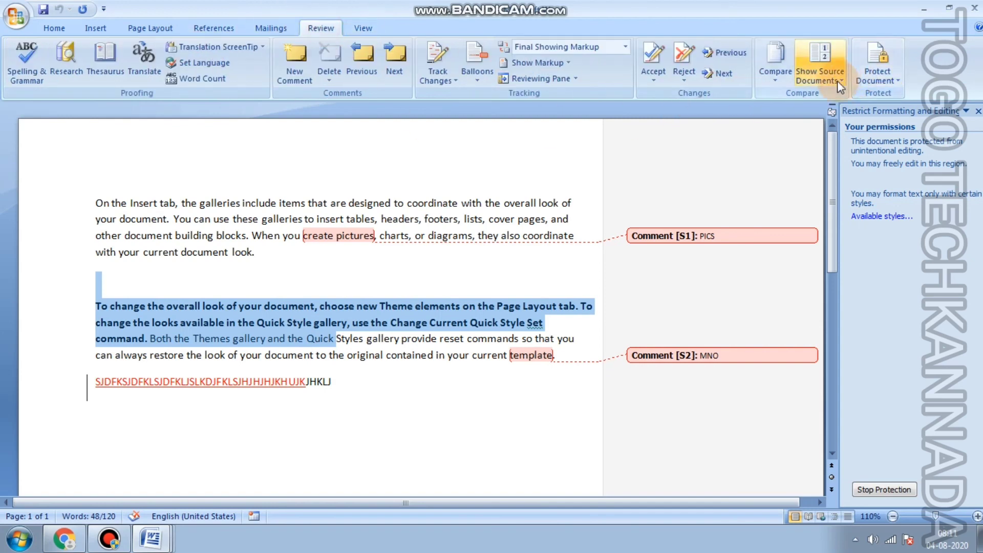
# Stop protection with the password and confirm font formatting is available again.
pyautogui.click(880, 489)
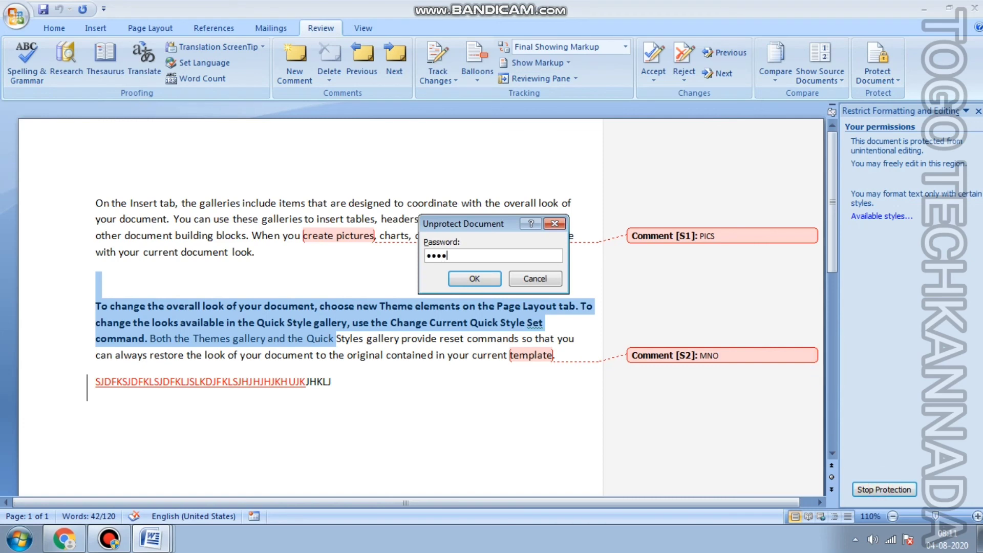
pyautogui.press('Return')
pyautogui.click(54, 27)
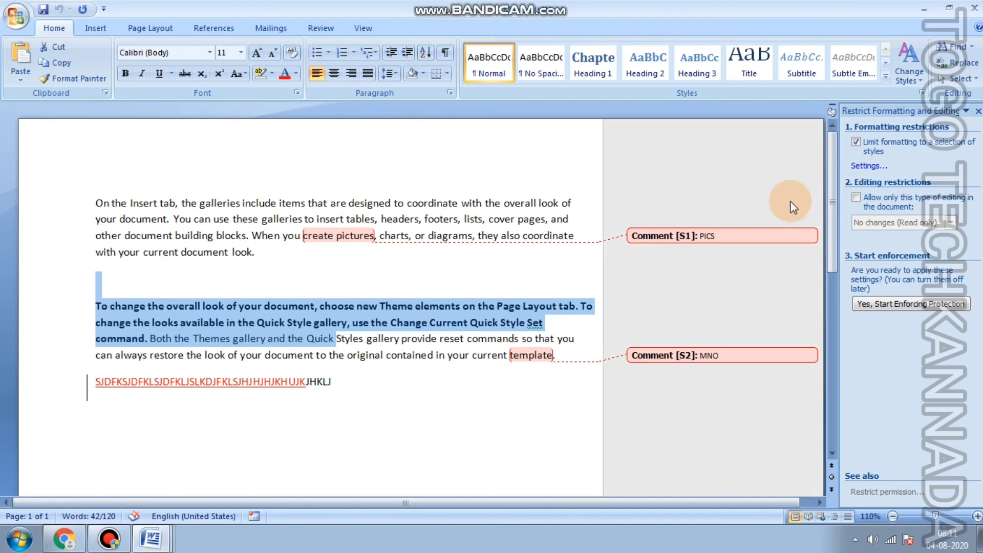
# Toggle the Restrict Formatting and Editing pane off and back on, then close it.
pyautogui.click(322, 28)
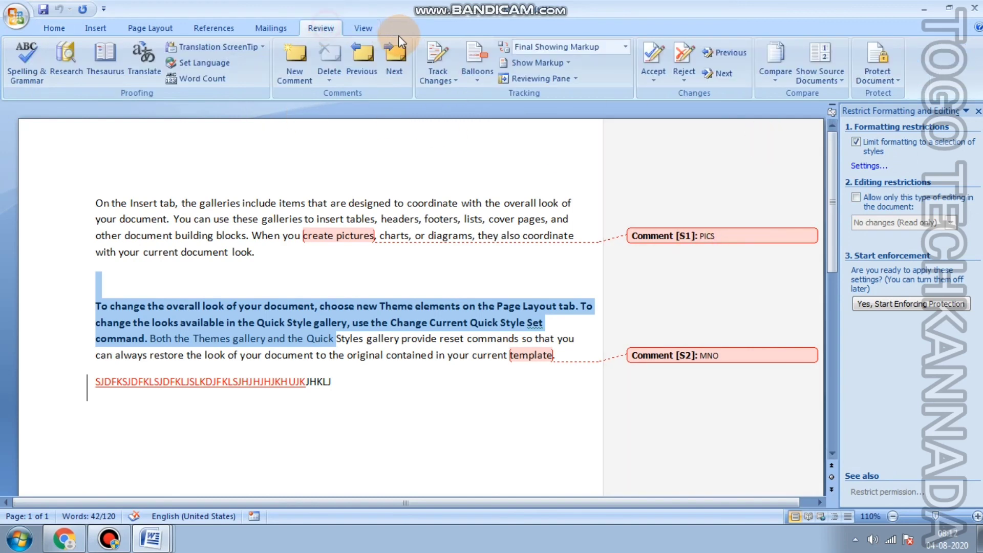
pyautogui.click(878, 85)
pyautogui.click(886, 113)
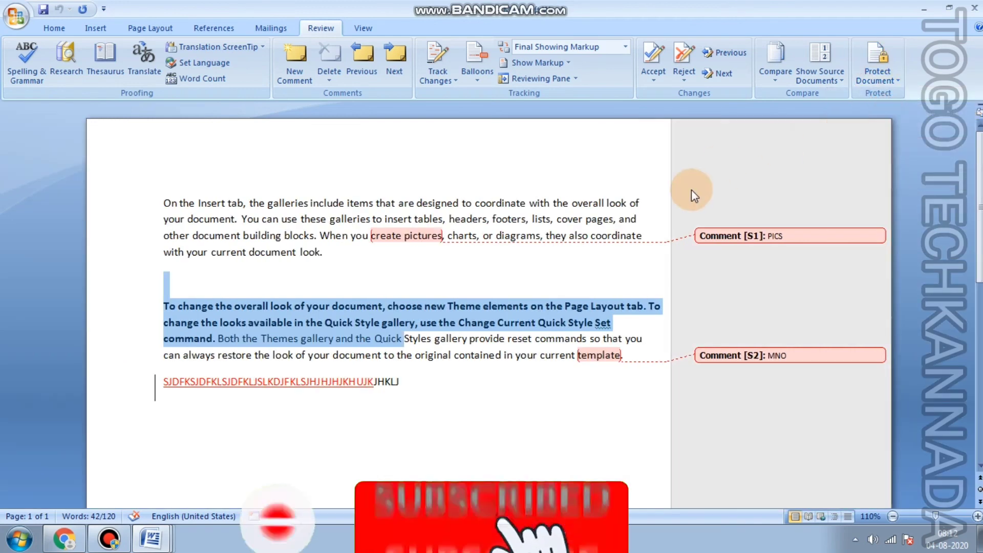
pyautogui.click(865, 83)
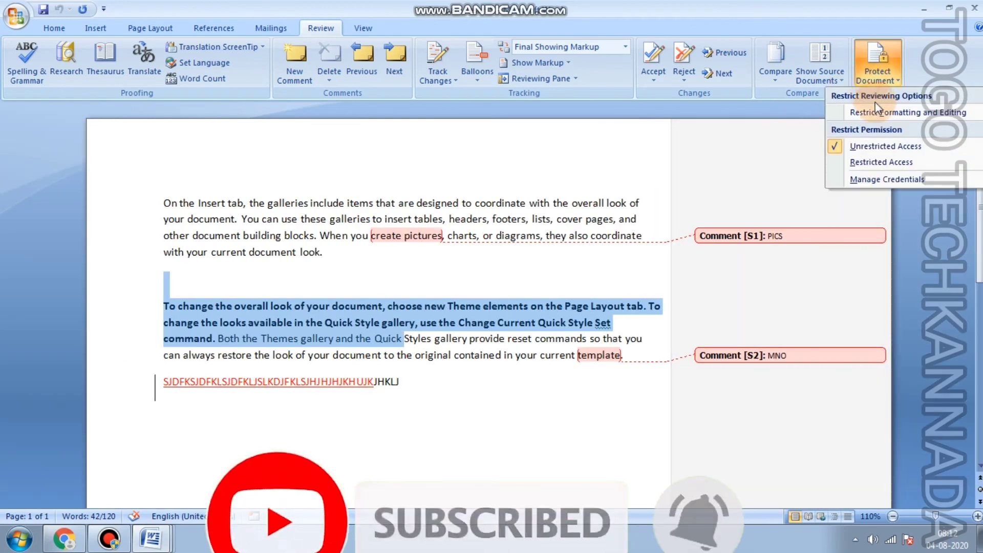
pyautogui.click(879, 114)
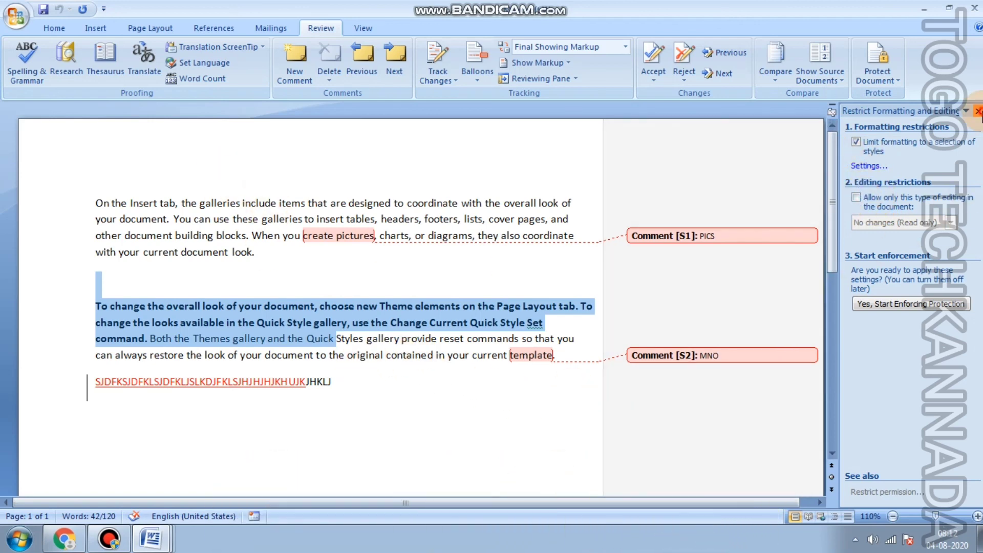
pyautogui.click(978, 111)
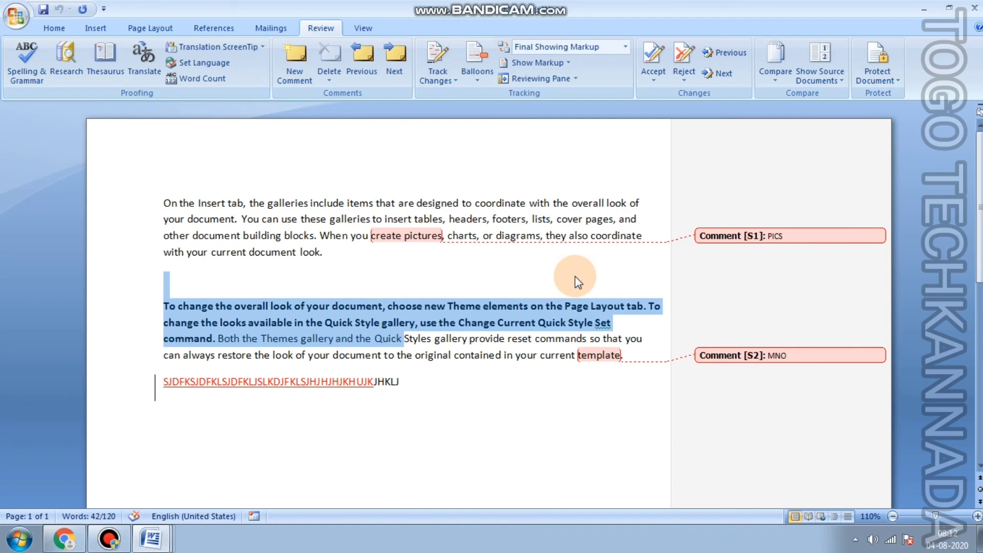